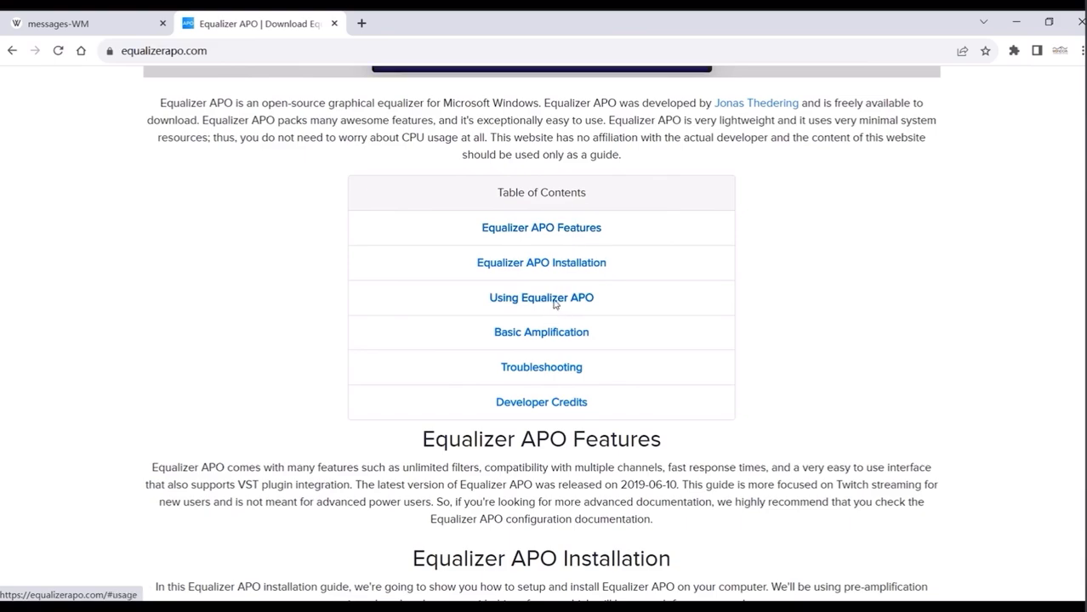
# Look through the Using Equalizer APO and Basic Amplifier sections of the online guide
pyautogui.click(555, 299)
pyautogui.scroll(-6, 975, 237)
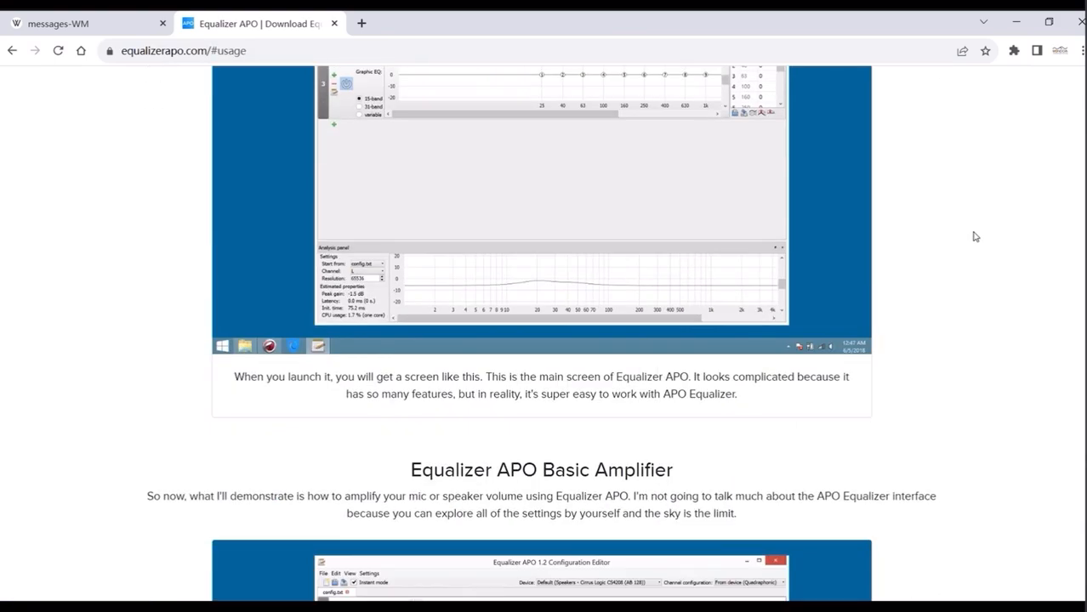
pyautogui.scroll(-5, 976, 237)
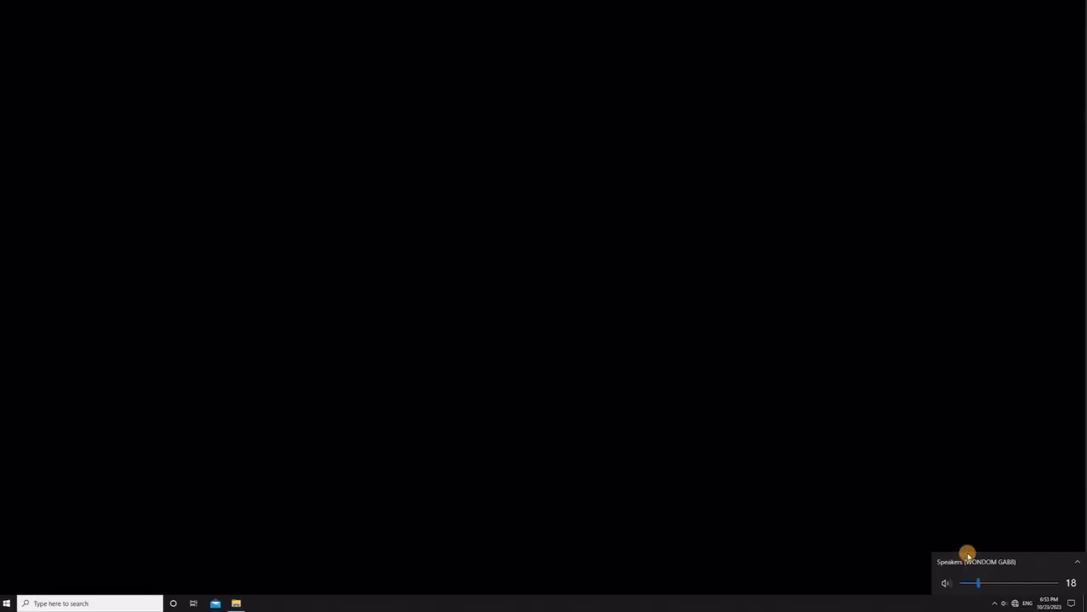
# Launch the EqualizerAPO64-1.2.1 installer and set its destination folder to E:\Equalizer APO\EqualizerAPO64-1.2.1\installation
pyautogui.doubleClick(290, 328)
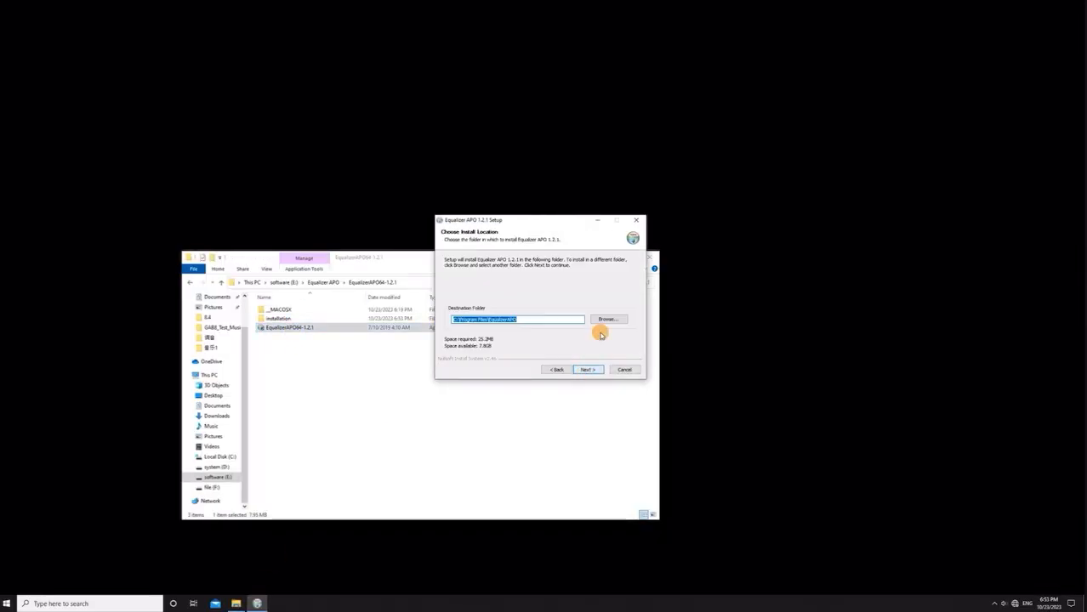
pyautogui.click(607, 321)
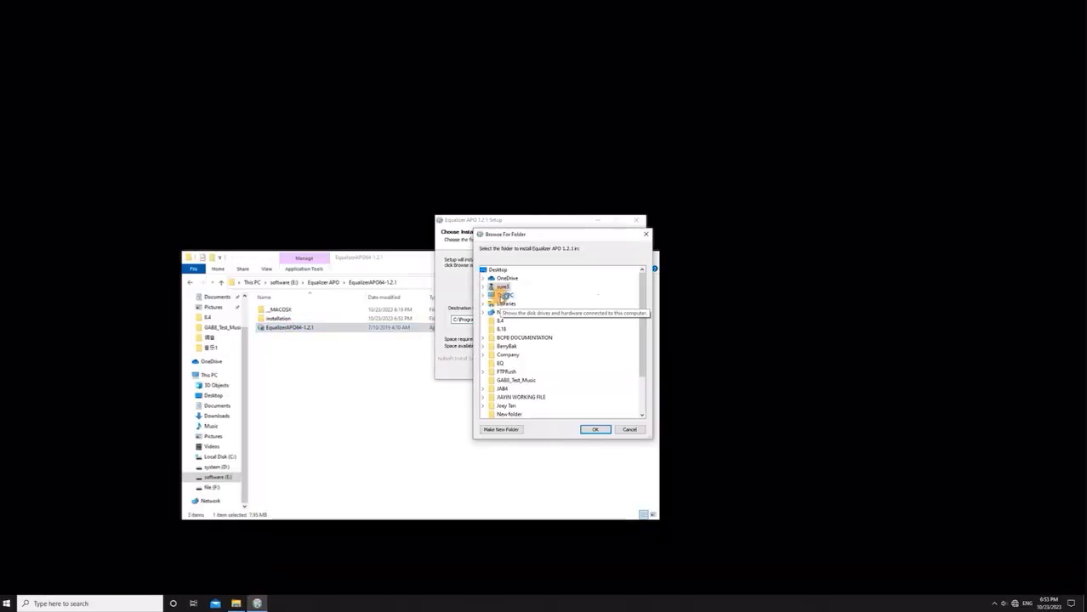
pyautogui.click(505, 294)
pyautogui.click(523, 378)
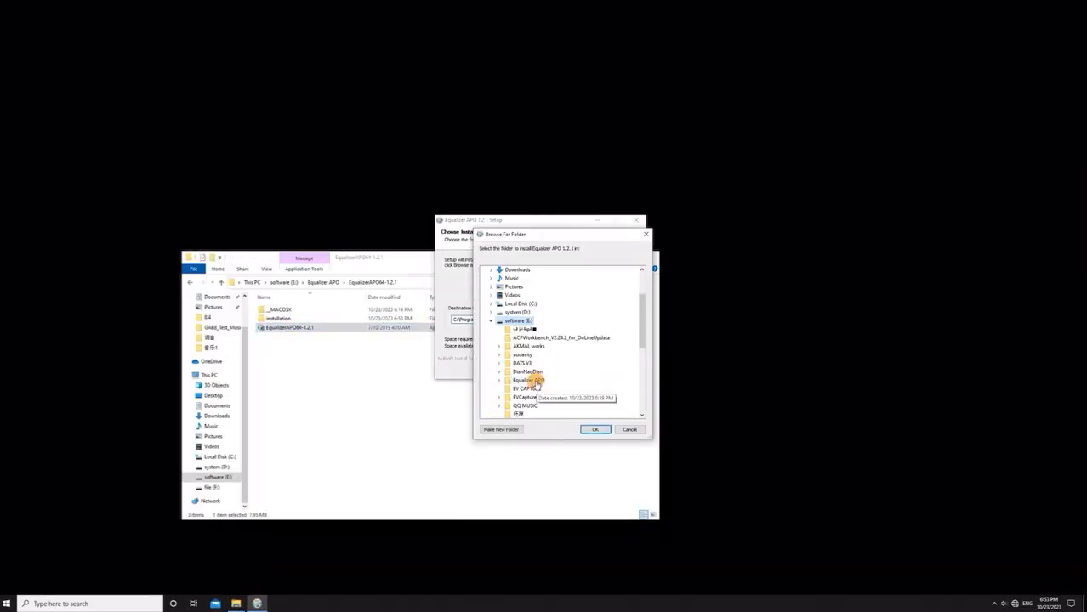
pyautogui.doubleClick(528, 380)
pyautogui.doubleClick(537, 389)
pyautogui.doubleClick(542, 406)
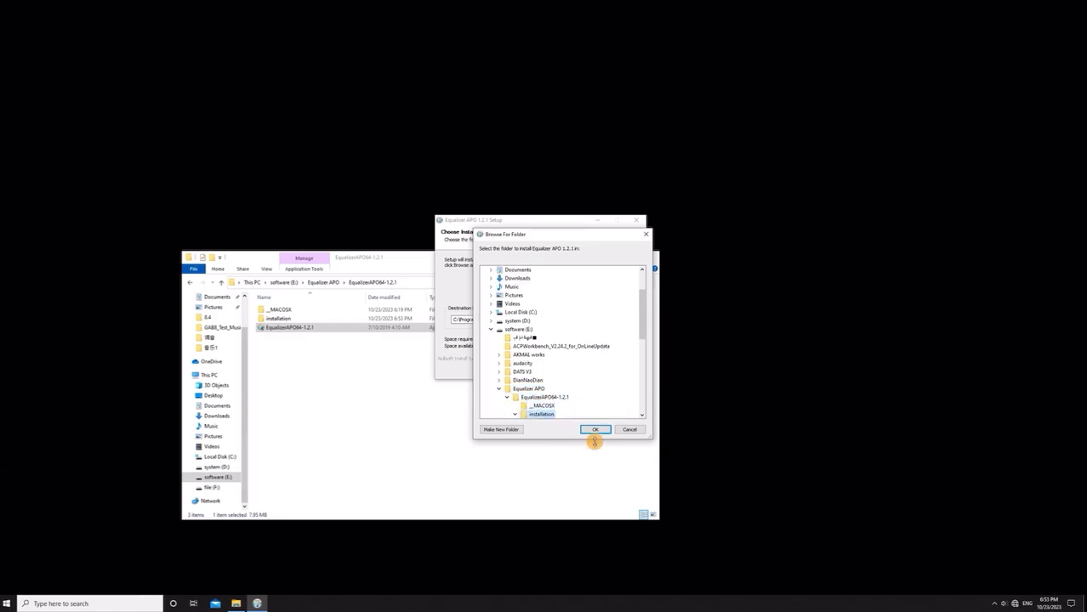
pyautogui.click(597, 431)
# Install the APO for the WONDOM GAB8 speakers playback device and finish setup with the manual reboot option
pyautogui.click(583, 371)
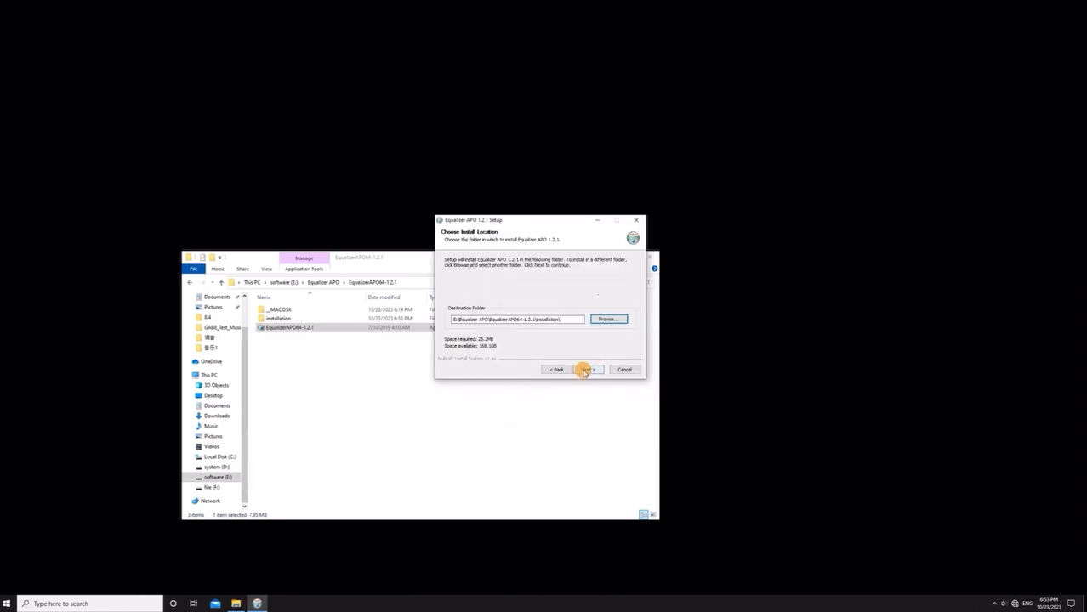
pyautogui.click(587, 370)
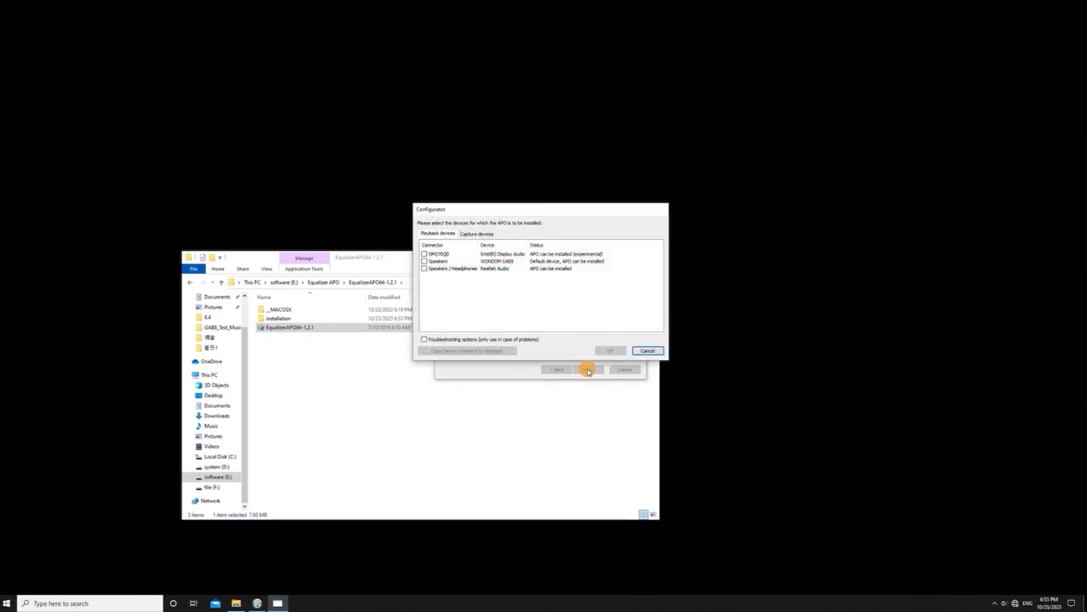
pyautogui.click(423, 261)
pyautogui.click(610, 350)
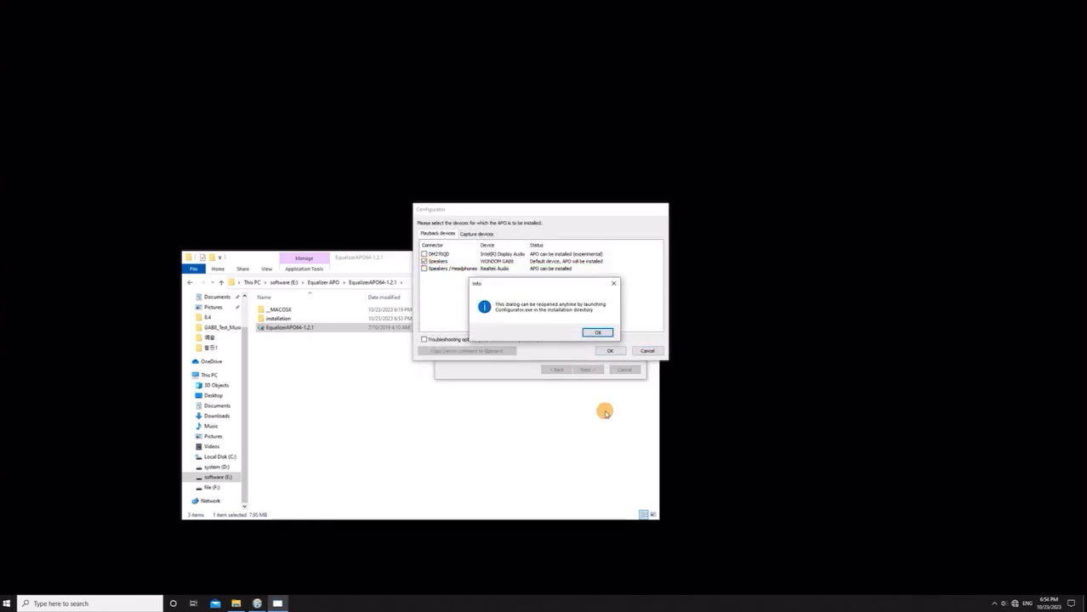
pyautogui.click(602, 334)
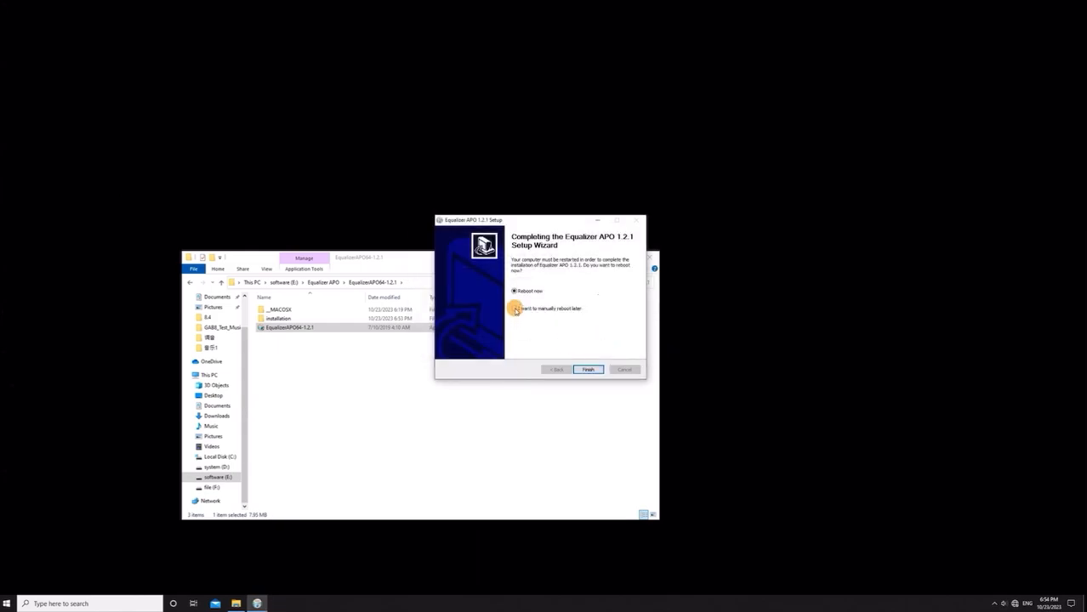
pyautogui.click(514, 308)
pyautogui.click(588, 369)
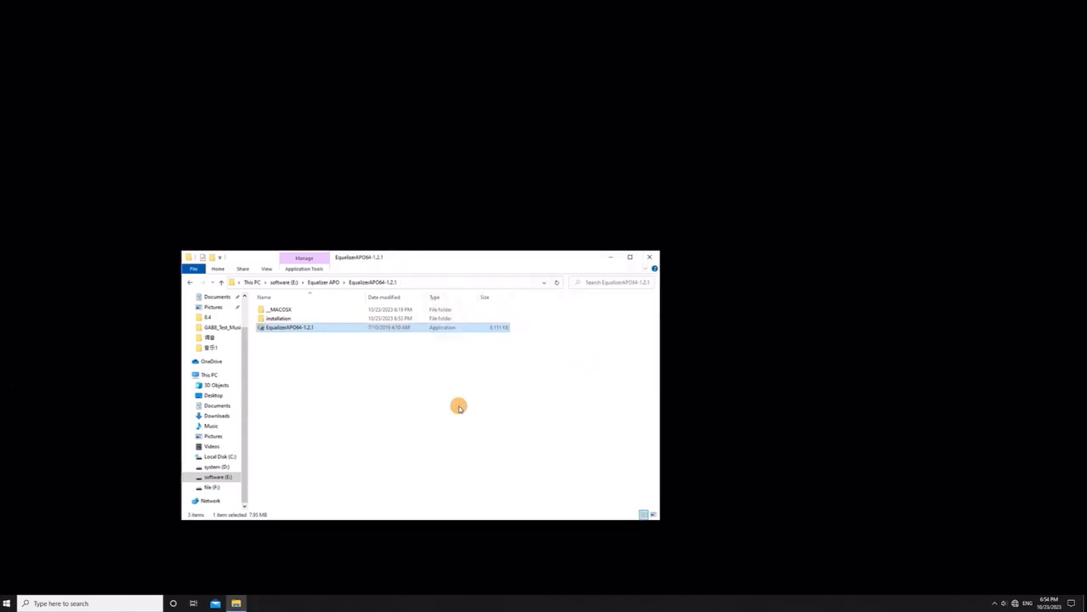
# Open the installation folder and launch the Editor application from it
pyautogui.moveTo(404, 256); pyautogui.dragTo(551, 207)
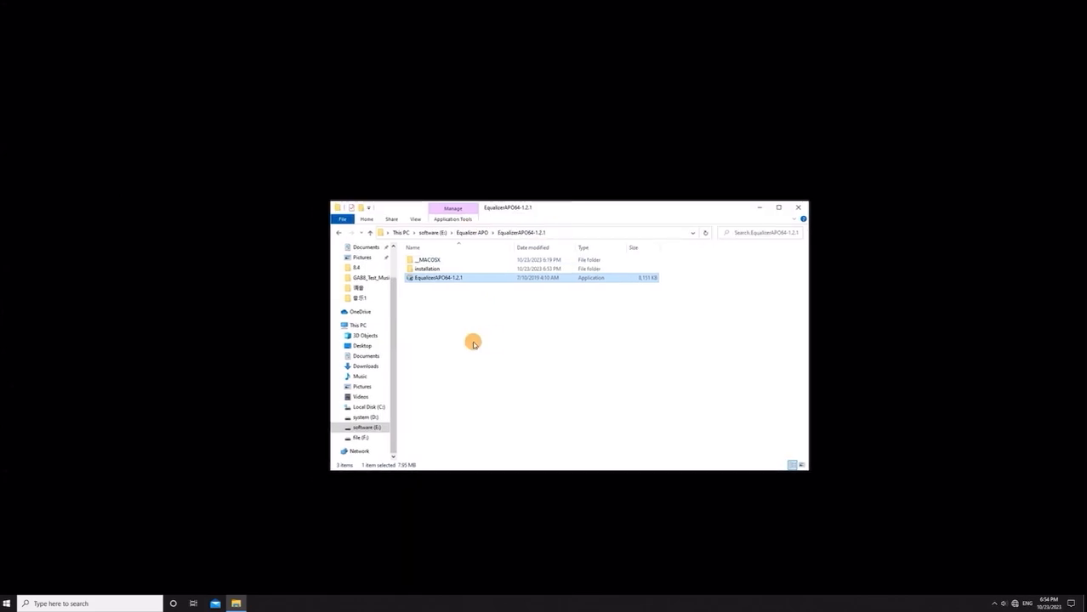
pyautogui.doubleClick(428, 268)
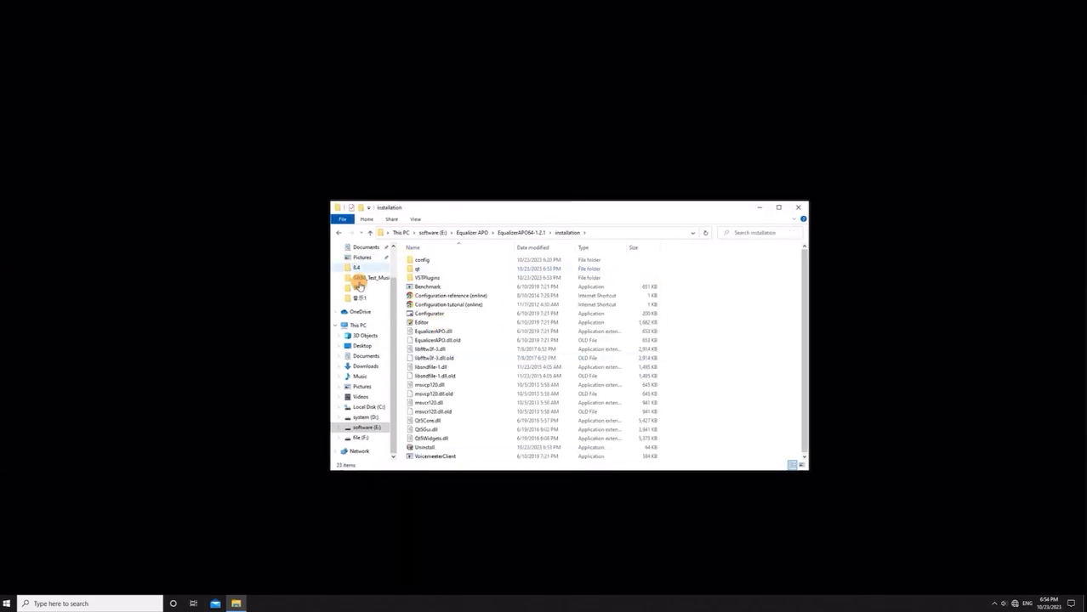
pyautogui.doubleClick(421, 322)
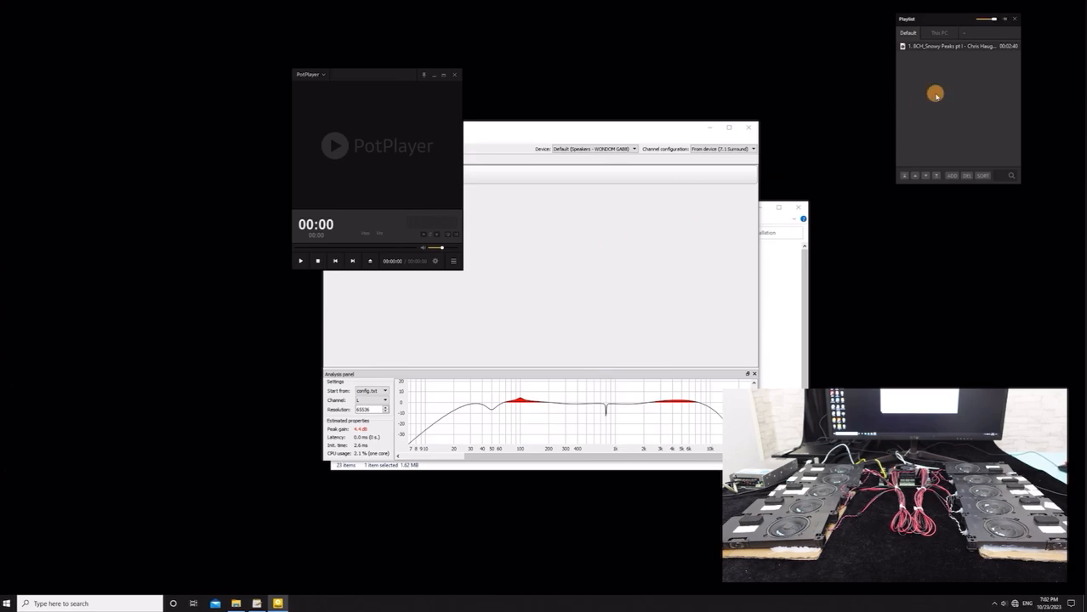
# Play the Snowy Peaks pt I track from the PotPlayer playlist and open the system volume control
pyautogui.doubleClick(930, 47)
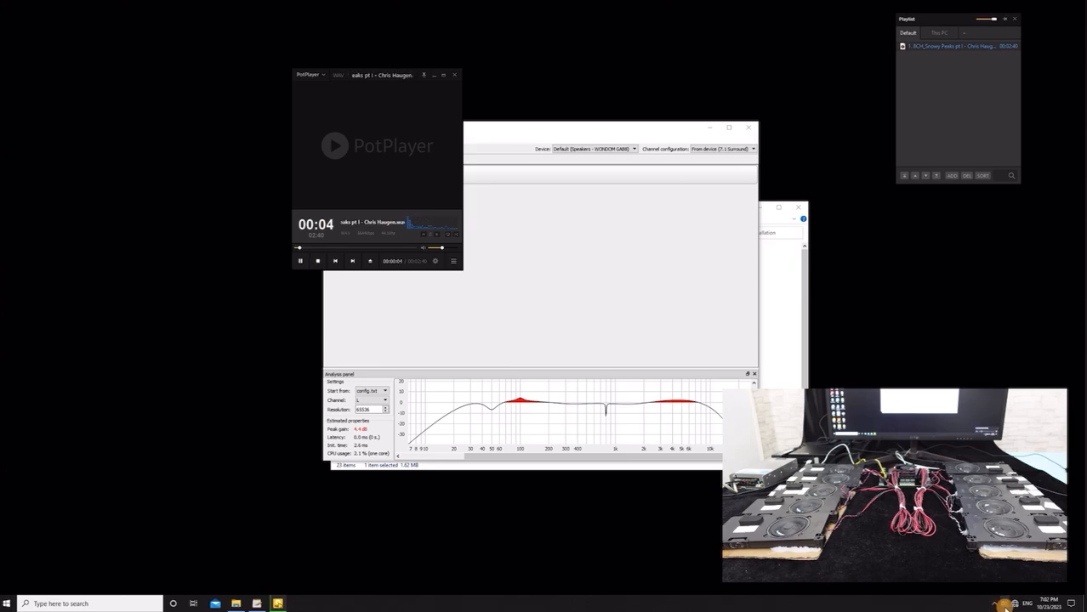
pyautogui.click(1004, 604)
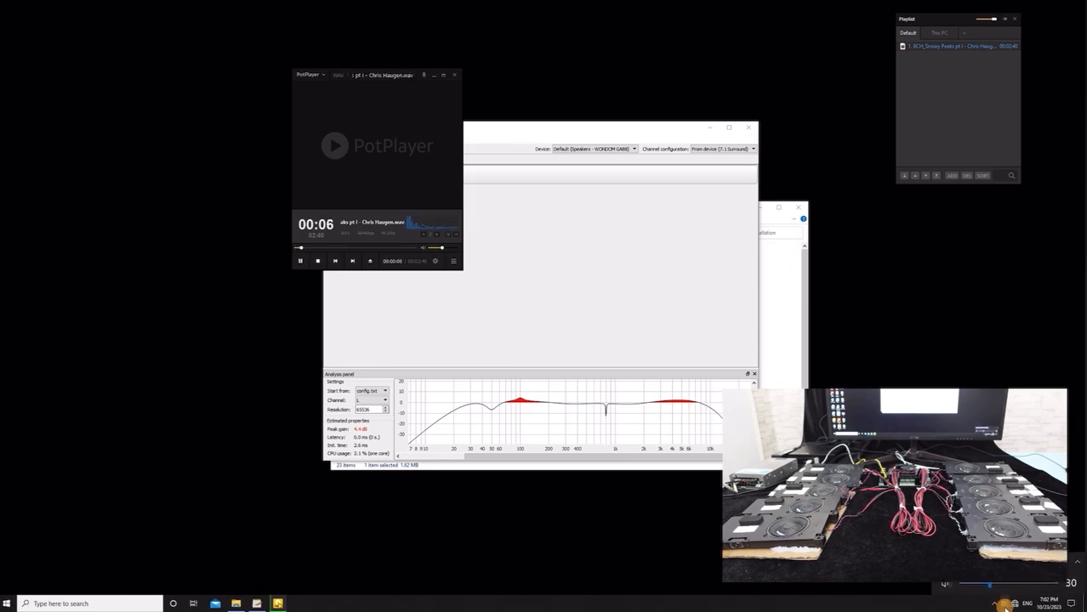
pyautogui.click(982, 402)
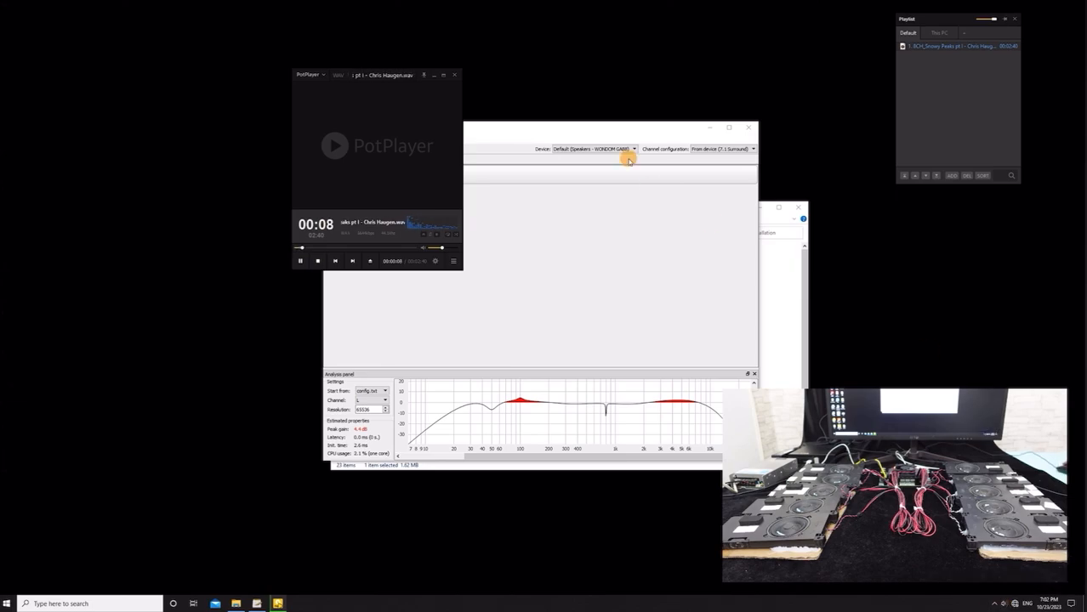
# In the Configuration Editor, browse for the include file and create a new text document named GAB8_DSP in the config folder
pyautogui.click(562, 129)
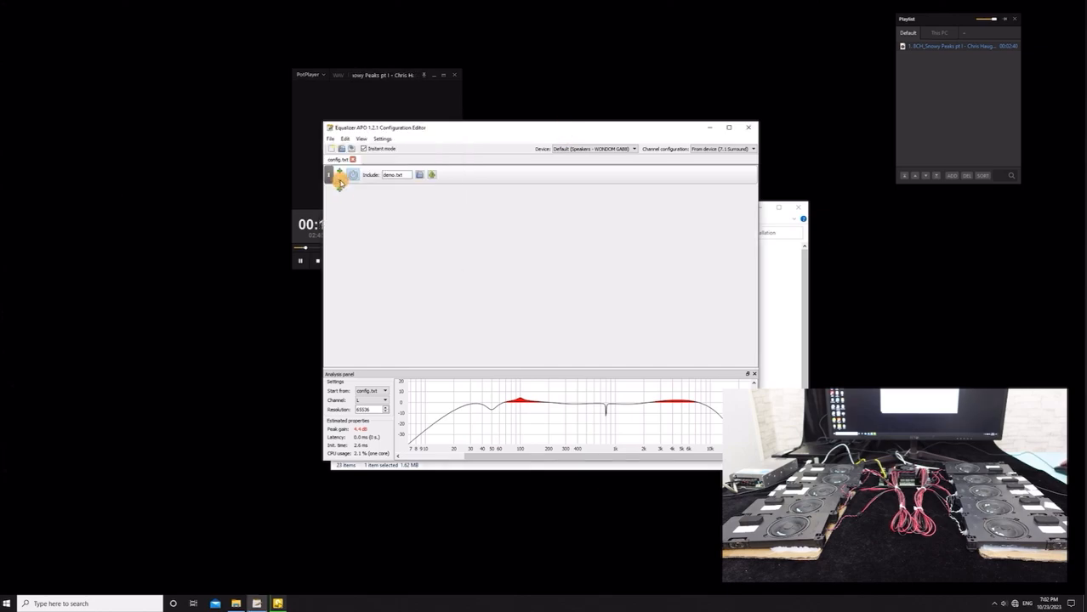
pyautogui.click(339, 182)
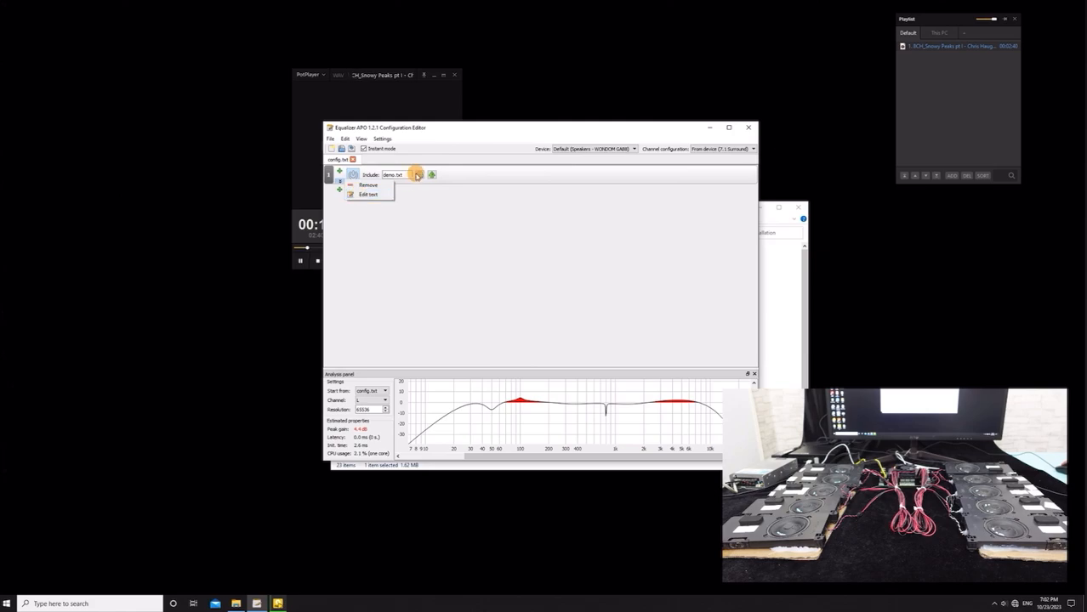
pyautogui.click(418, 175)
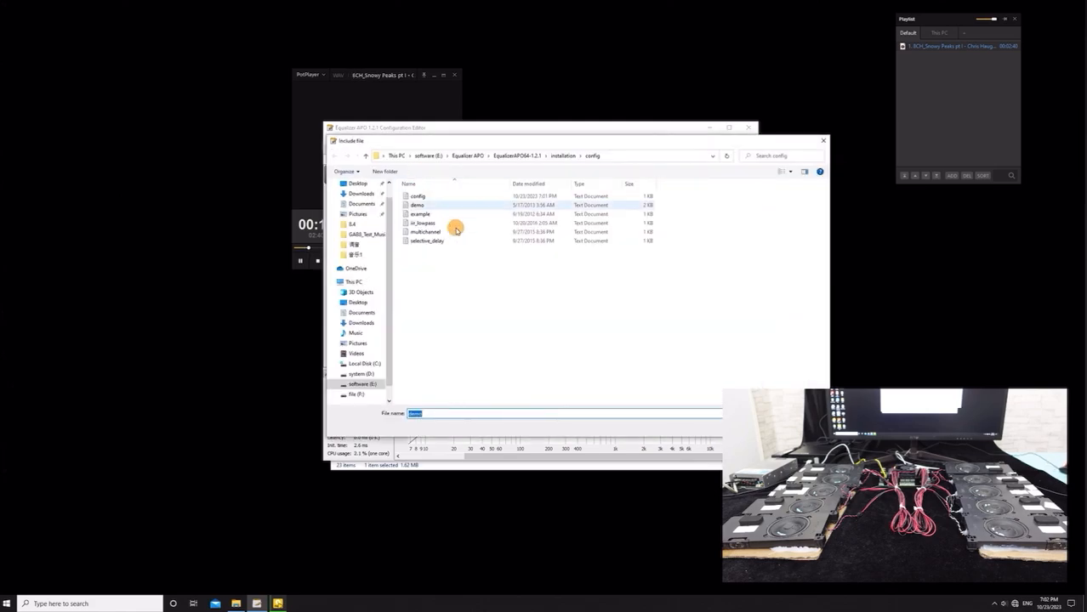
pyautogui.rightClick(475, 320)
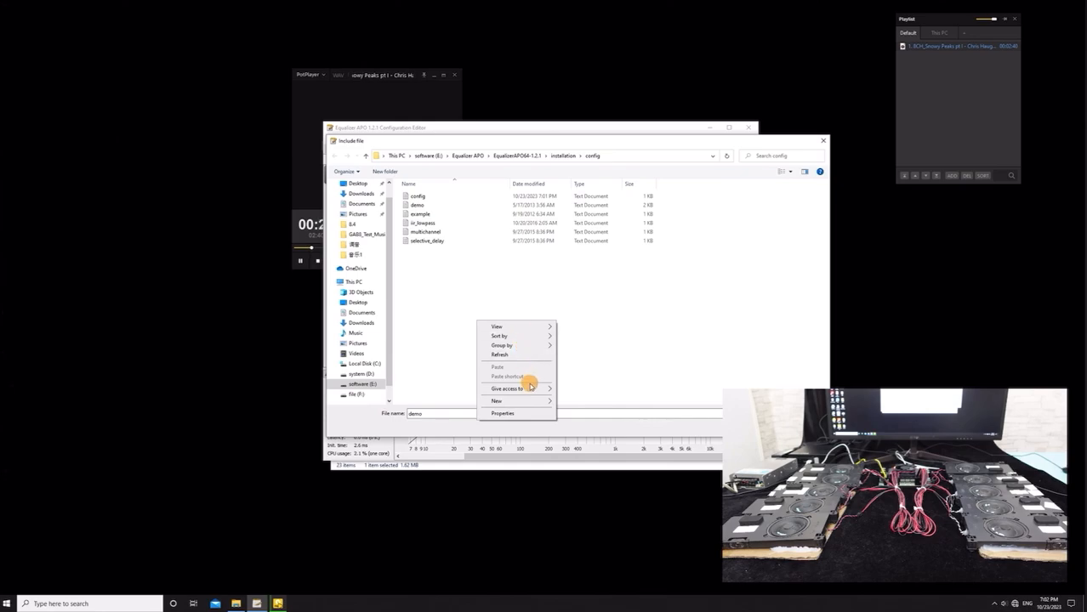
pyautogui.moveTo(534, 403)
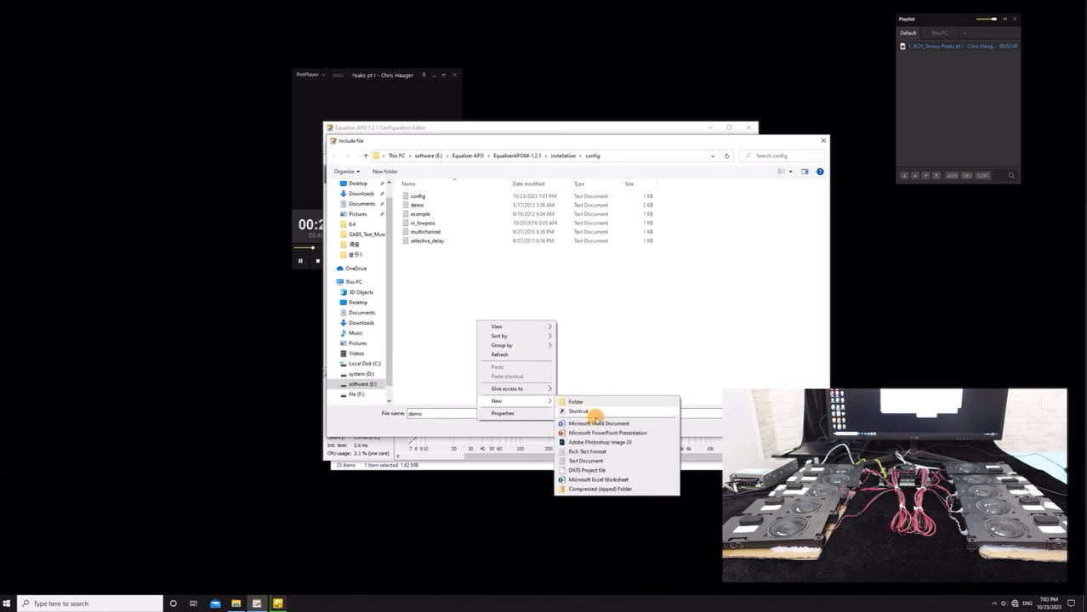
pyautogui.click(595, 460)
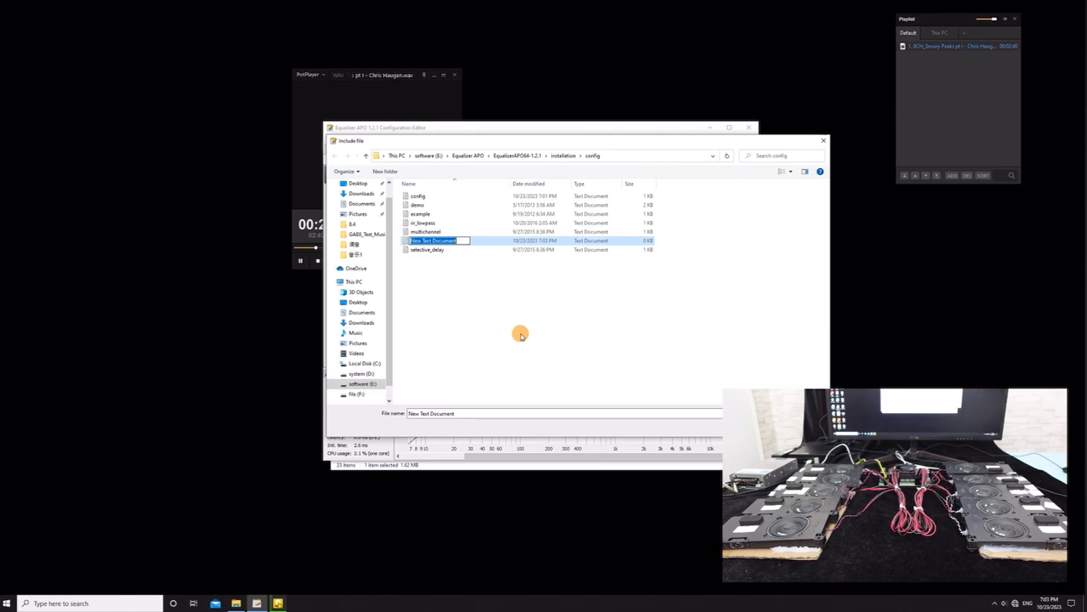
pyautogui.write('GA88_DSP')
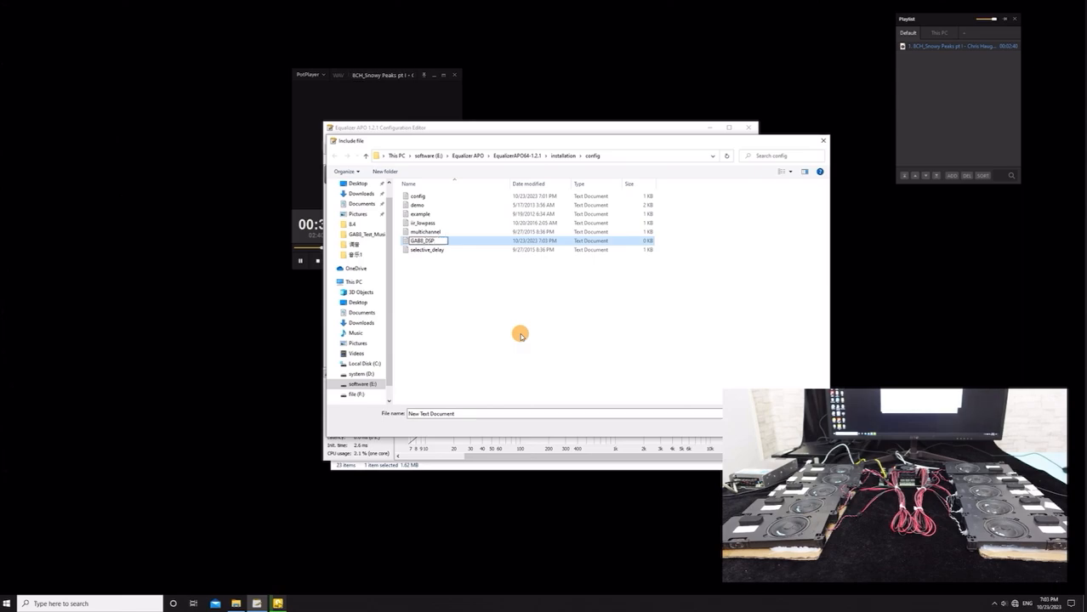
pyautogui.click(521, 336)
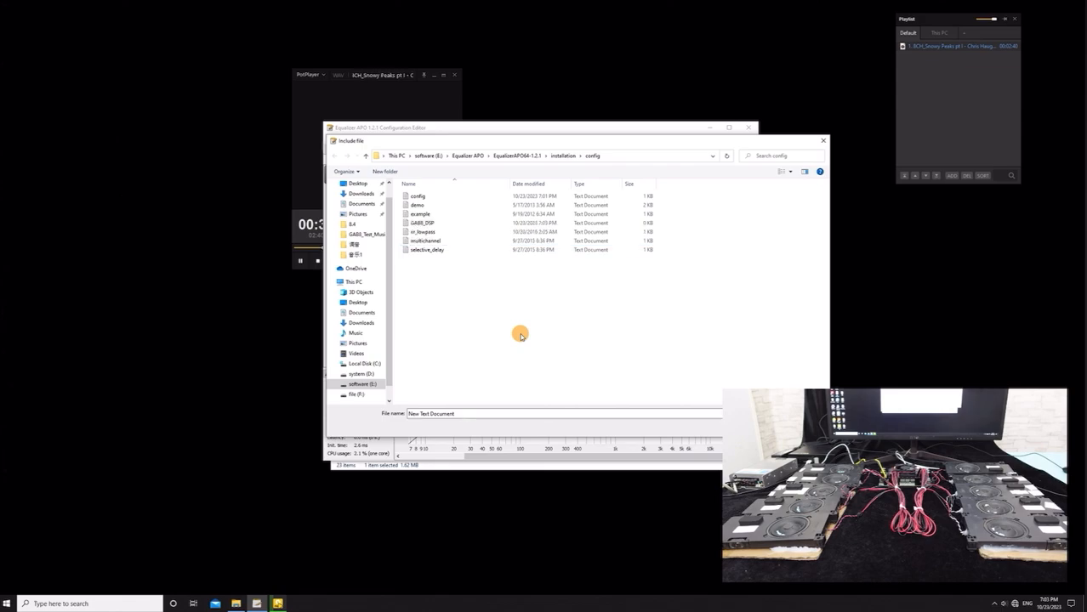
# Include GAB8_DSP.txt in config.txt and open it for editing
pyautogui.click(430, 223)
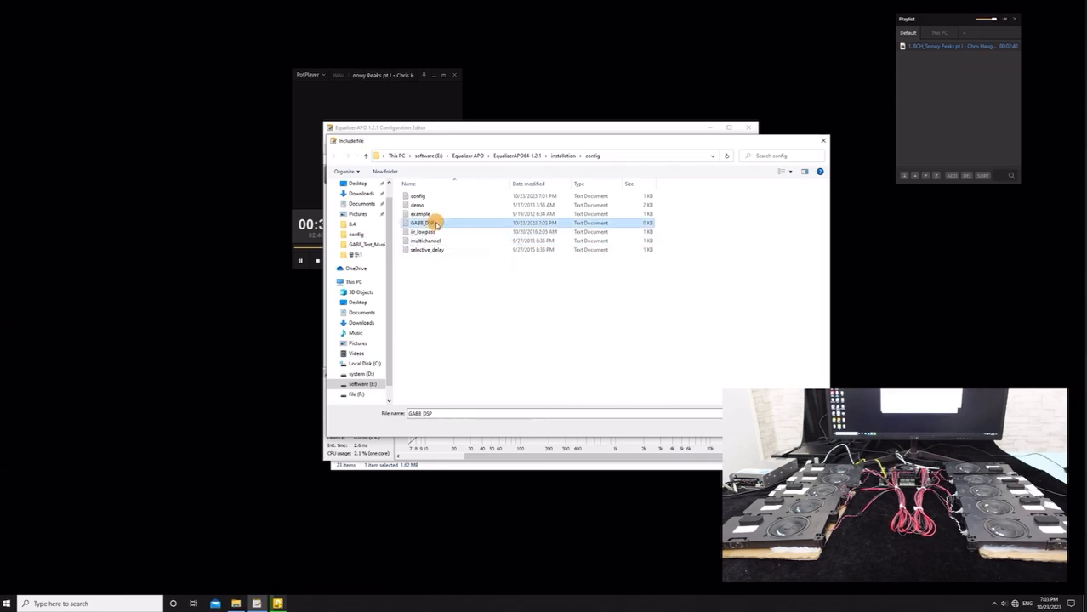
pyautogui.click(755, 427)
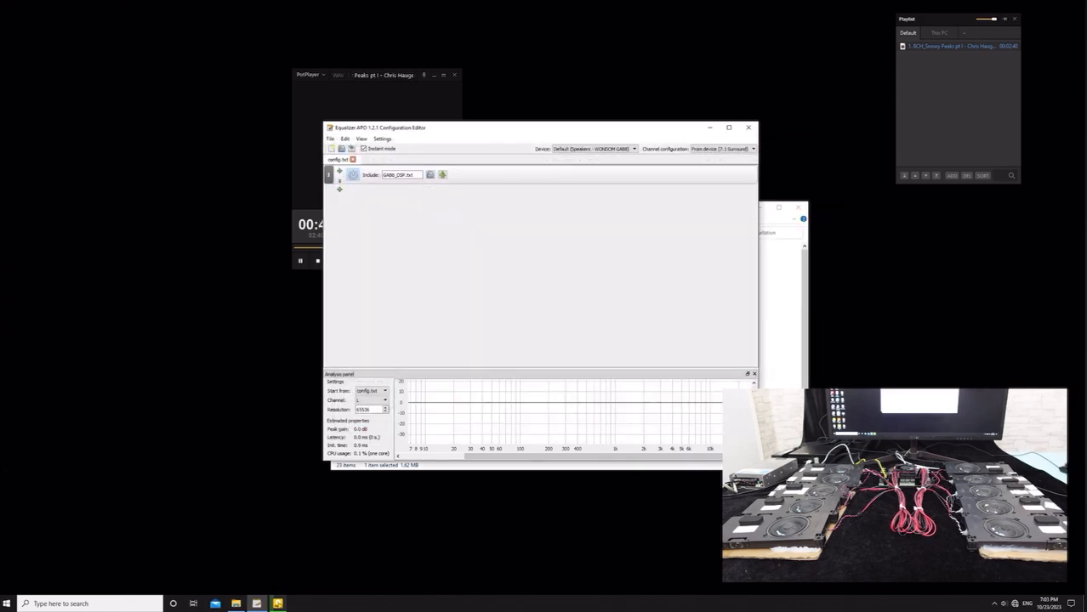
pyautogui.click(442, 175)
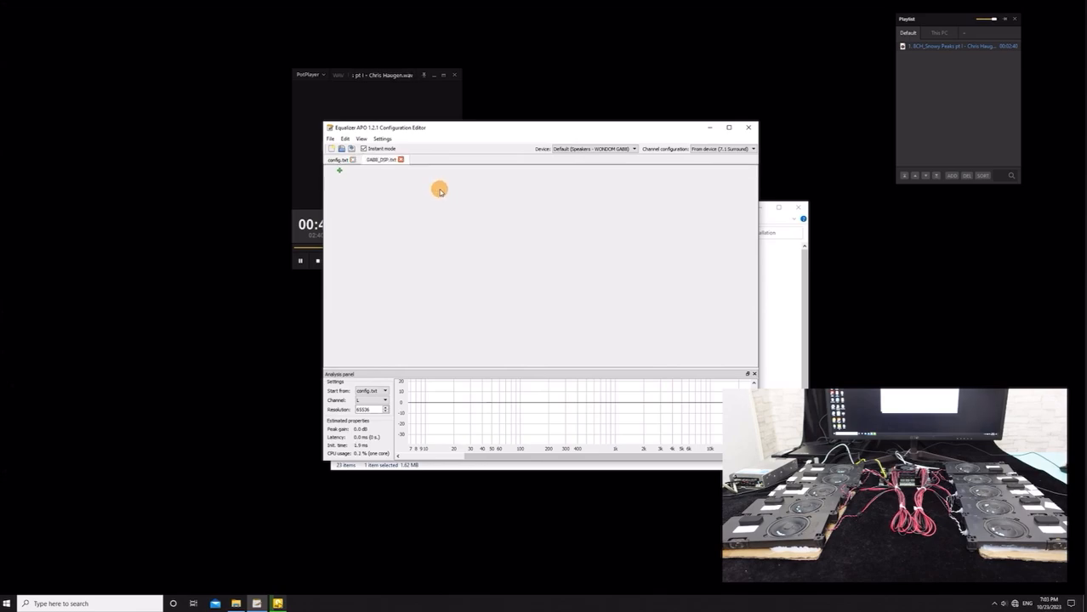
# Add a Device control to GAB8_DSP.txt and restrict it to the WONDOM GAB8 speakers instead of all devices
pyautogui.click(339, 171)
pyautogui.moveTo(358, 190)
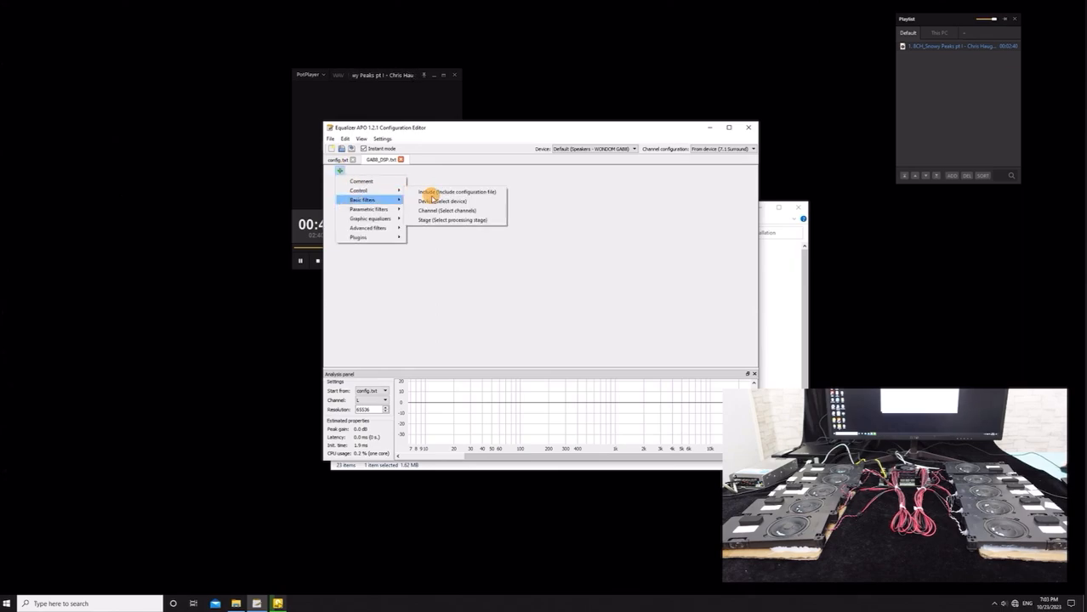
pyautogui.click(436, 201)
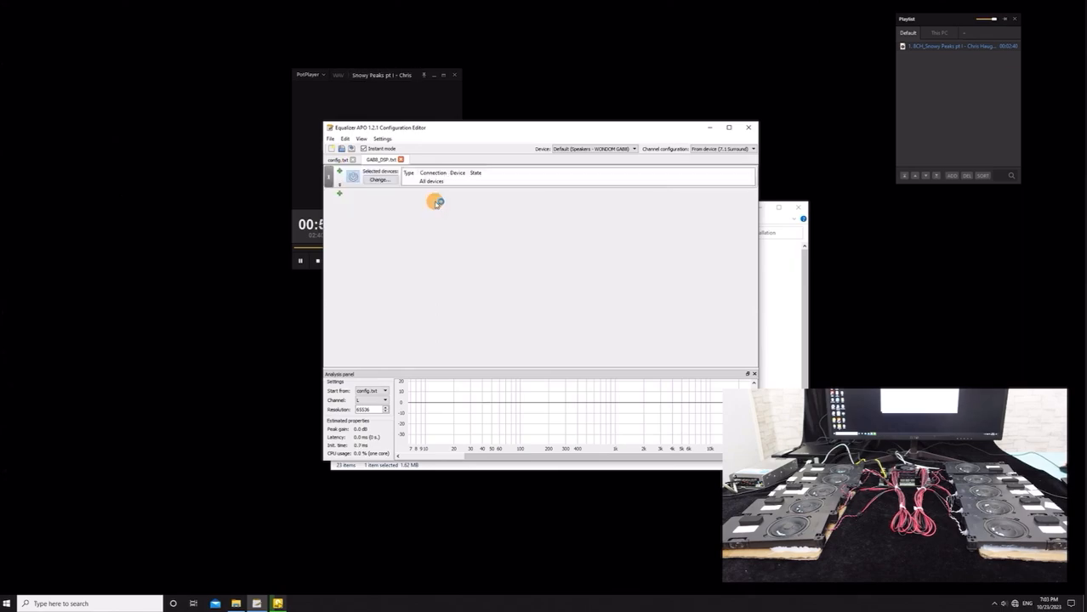
pyautogui.click(382, 179)
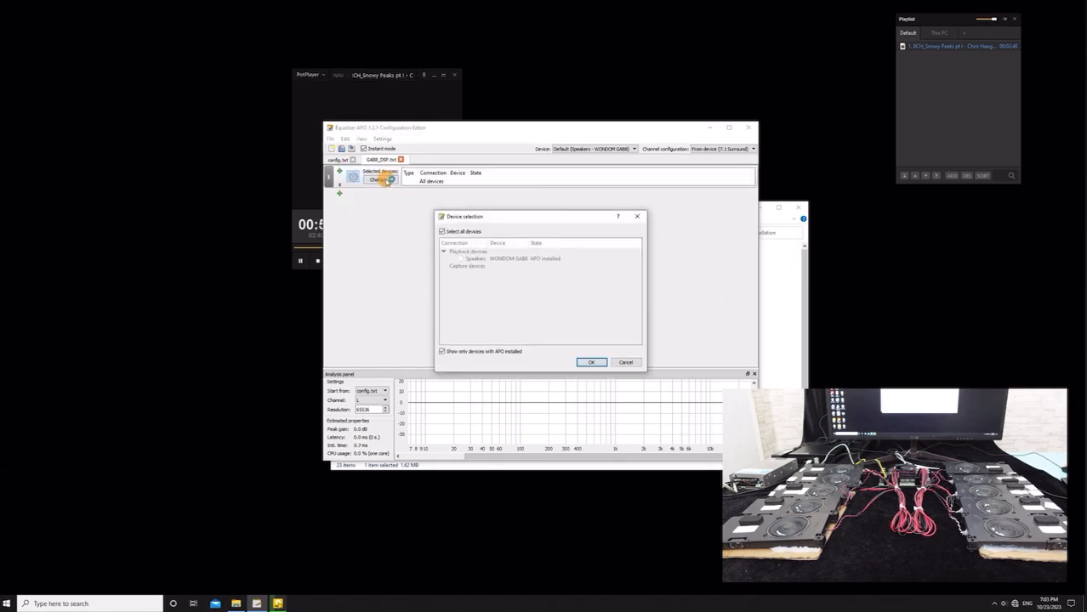
pyautogui.click(442, 232)
pyautogui.click(460, 259)
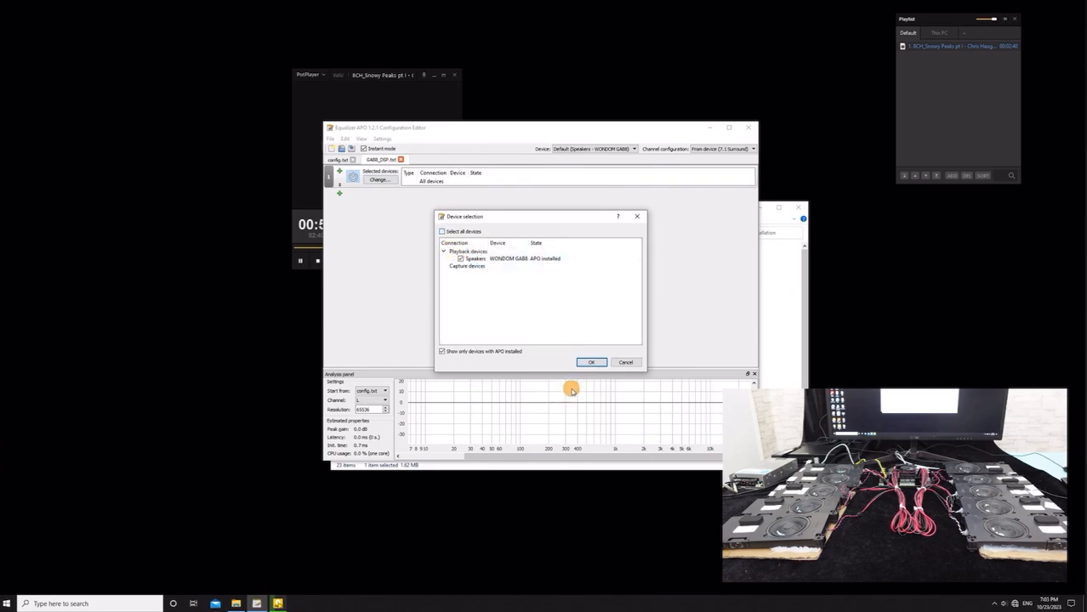
pyautogui.click(587, 363)
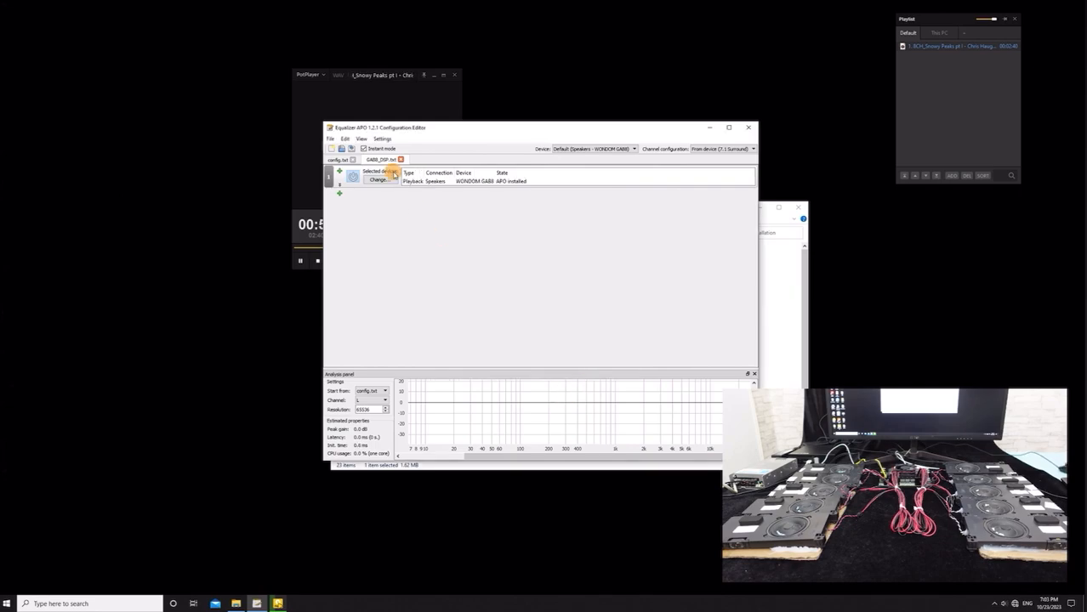
# Add a preamplification filter below the device selection in GAB8_DSP.txt
pyautogui.click(338, 193)
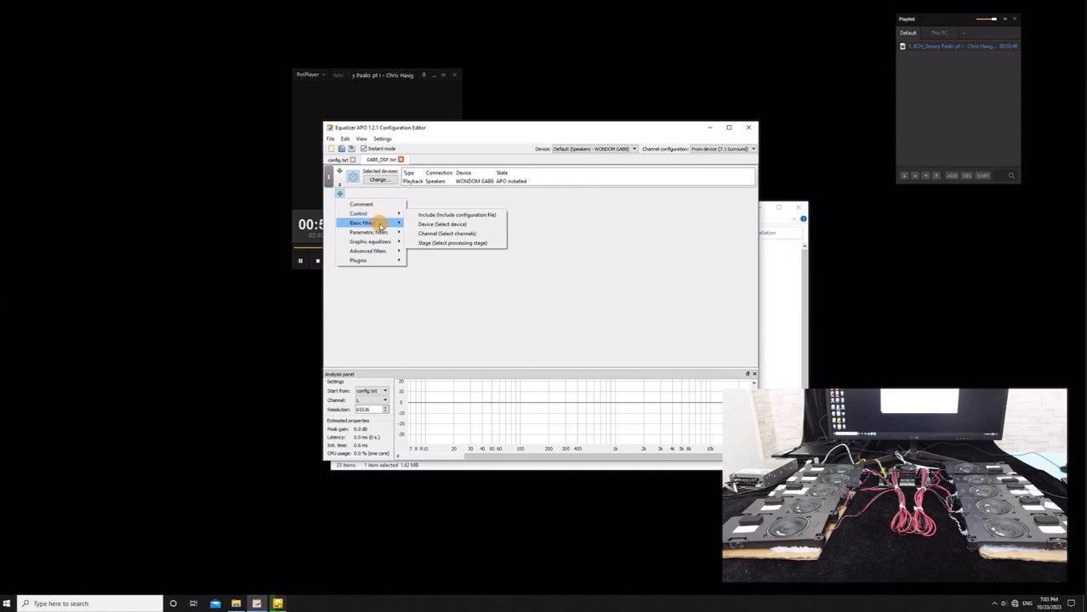
pyautogui.moveTo(379, 223)
pyautogui.click(417, 224)
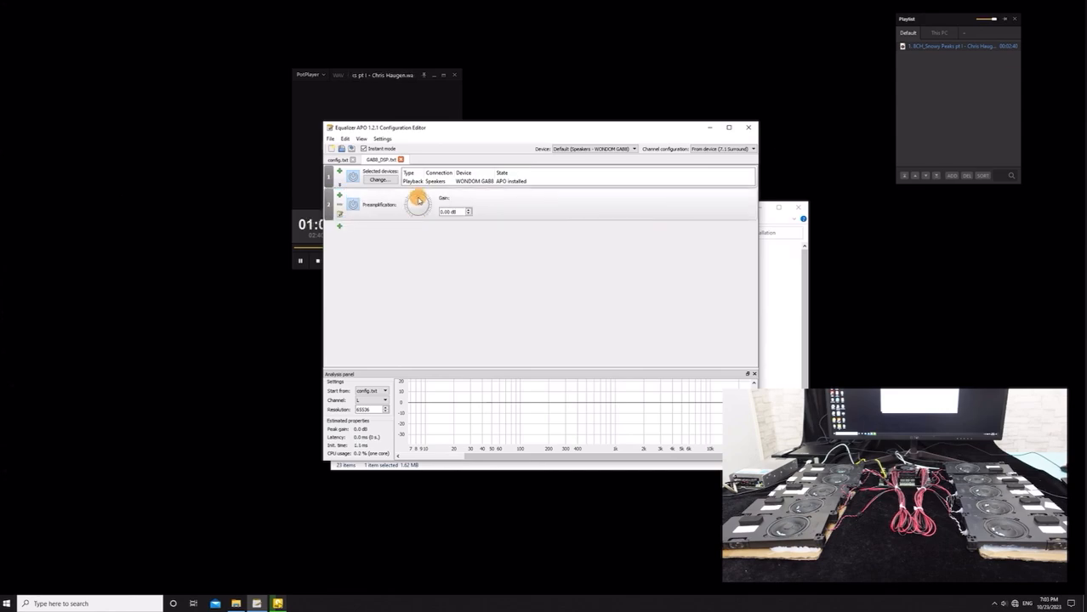
# Set the overall preamplification gain to -4.20 dB and add a channel selection below it limited to channel L
pyautogui.moveTo(417, 199); pyautogui.dragTo(418, 212)
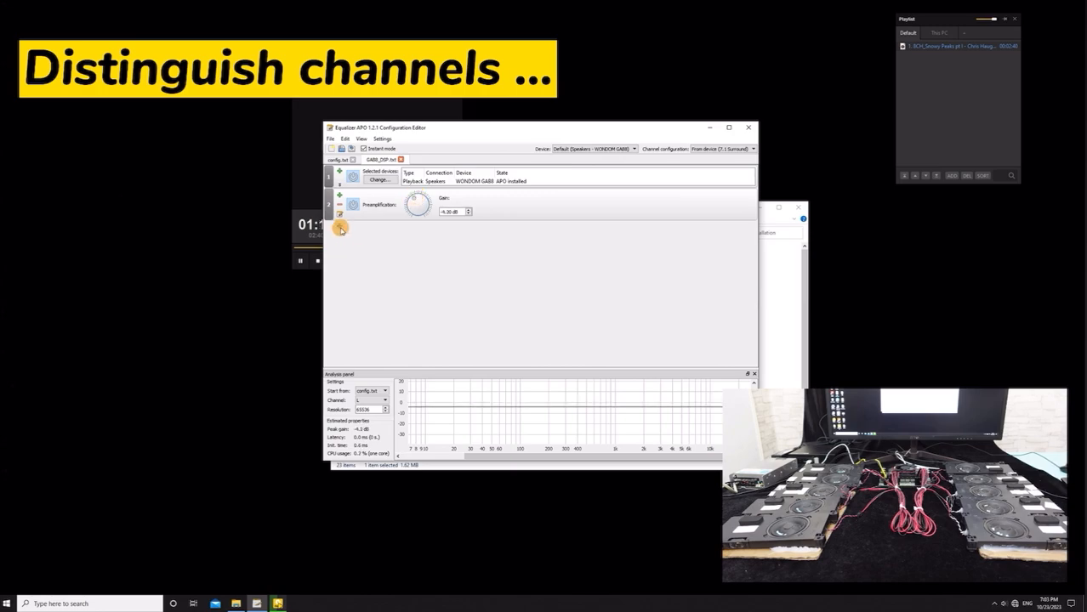
pyautogui.click(341, 228)
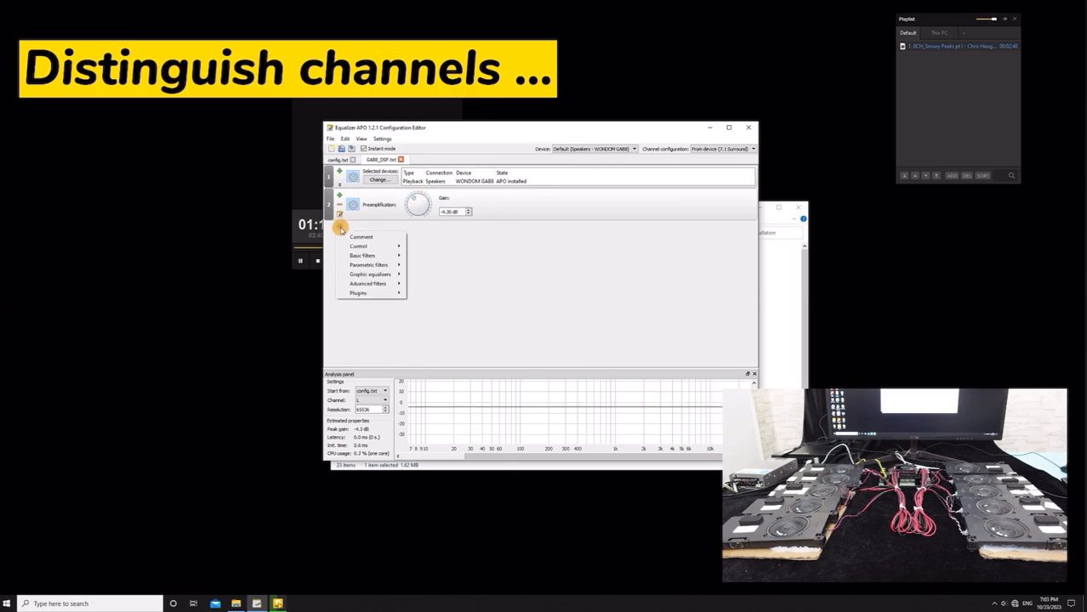
pyautogui.moveTo(361, 246)
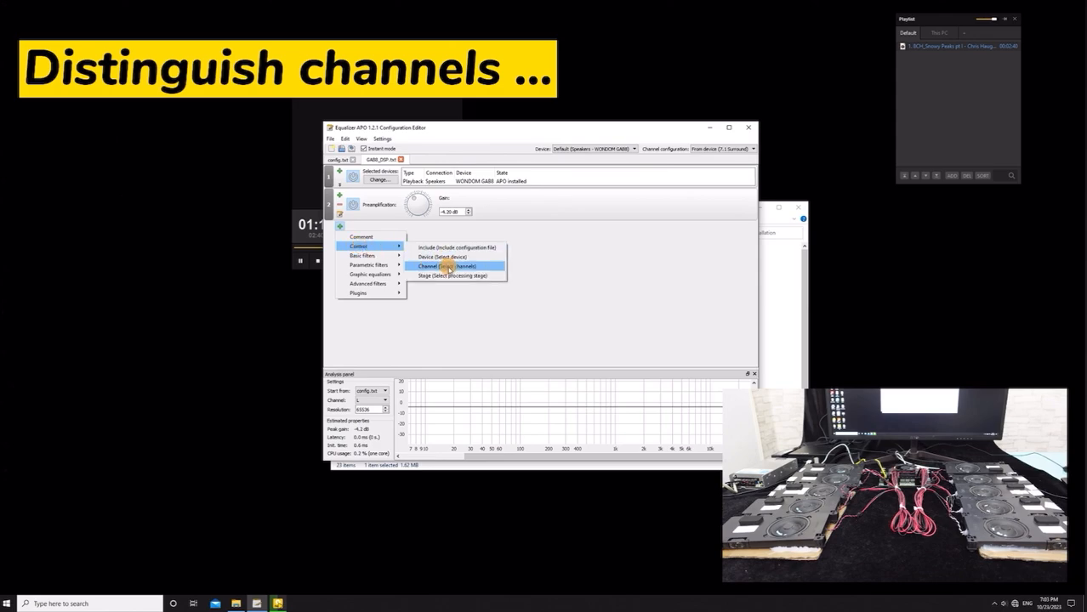
pyautogui.click(448, 267)
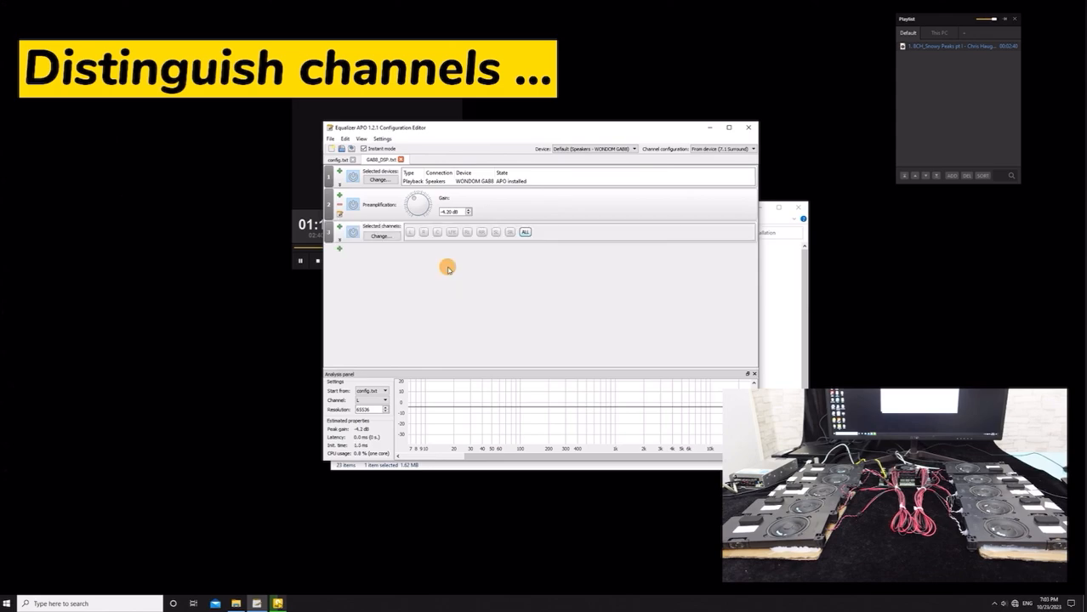
pyautogui.click(410, 232)
# Add a preamplification filter below the L channel selection and set its gain to -20 dB
pyautogui.click(341, 248)
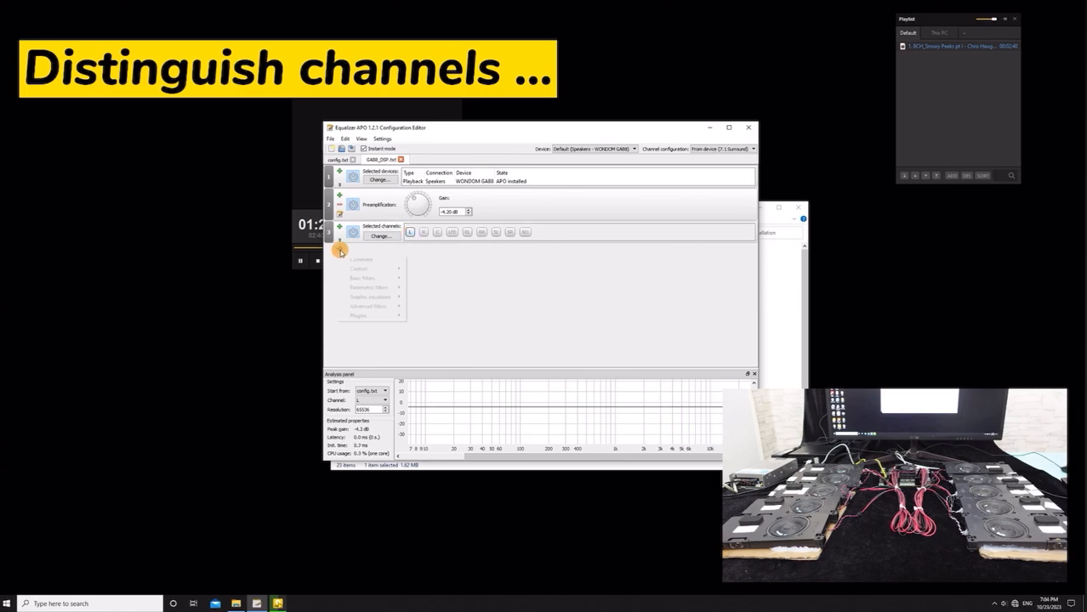
pyautogui.moveTo(364, 272)
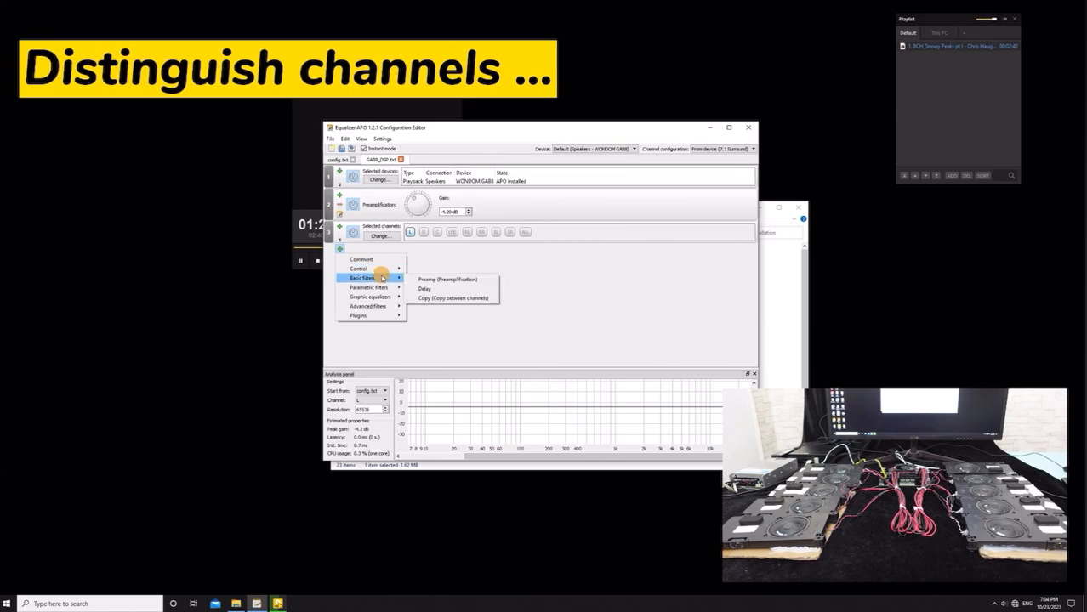
pyautogui.click(428, 281)
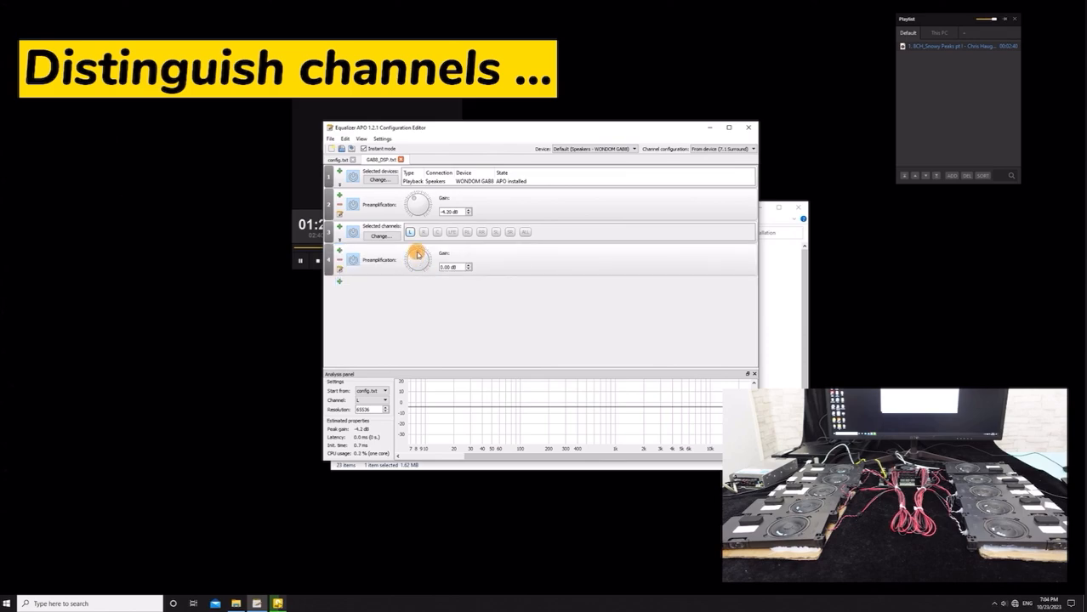
pyautogui.moveTo(417, 254); pyautogui.dragTo(413, 272)
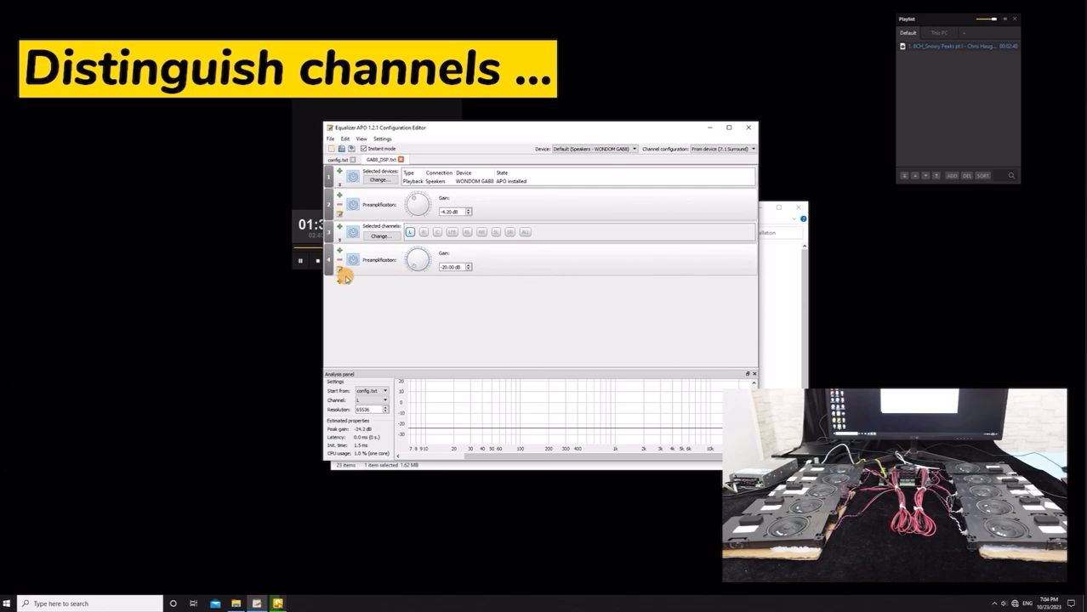
# Add a channel selection limited to channel R, followed by a preamplification filter with a gain of -20 dB
pyautogui.click(339, 282)
pyautogui.moveTo(366, 302)
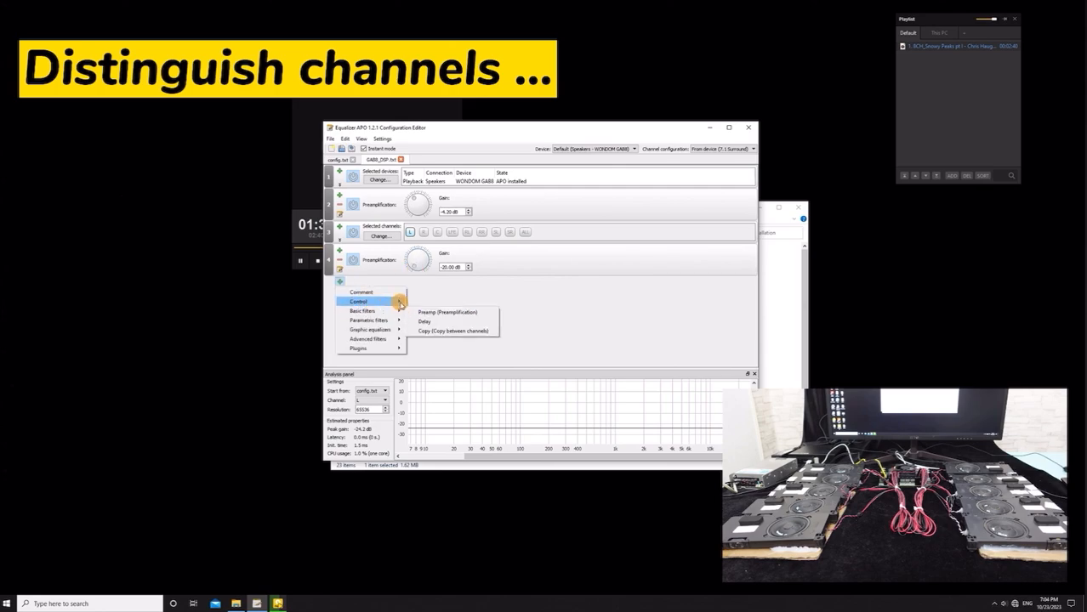
pyautogui.click(425, 322)
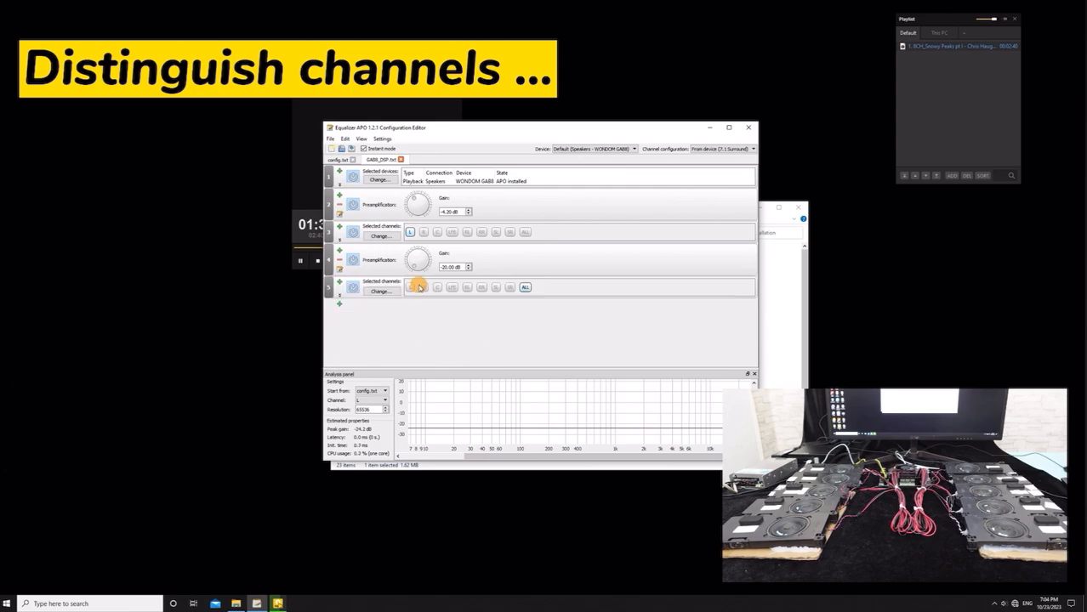
pyautogui.click(423, 289)
pyautogui.click(339, 306)
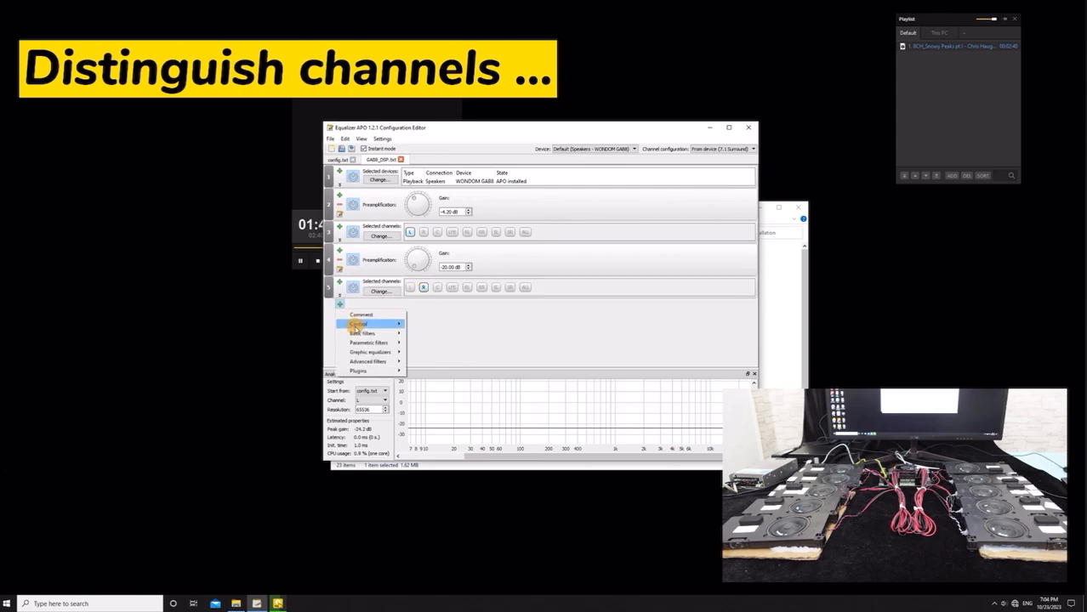
pyautogui.moveTo(364, 332)
pyautogui.click(426, 335)
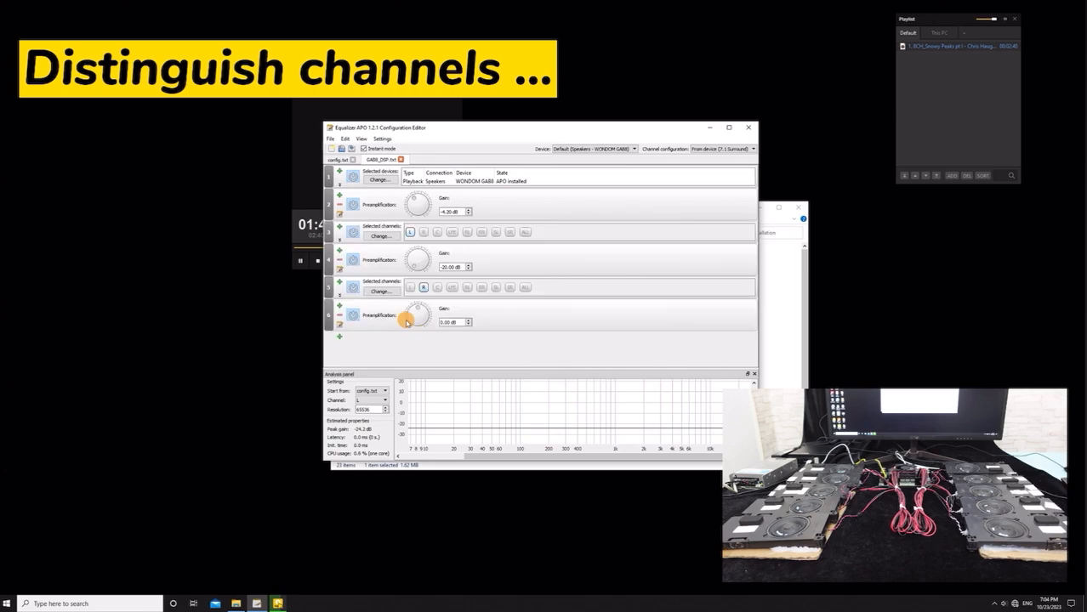
pyautogui.moveTo(416, 311); pyautogui.dragTo(407, 325)
# Add a channel selection limited to channel C, followed by a preamplification filter with a gain of -20 dB
pyautogui.click(340, 337)
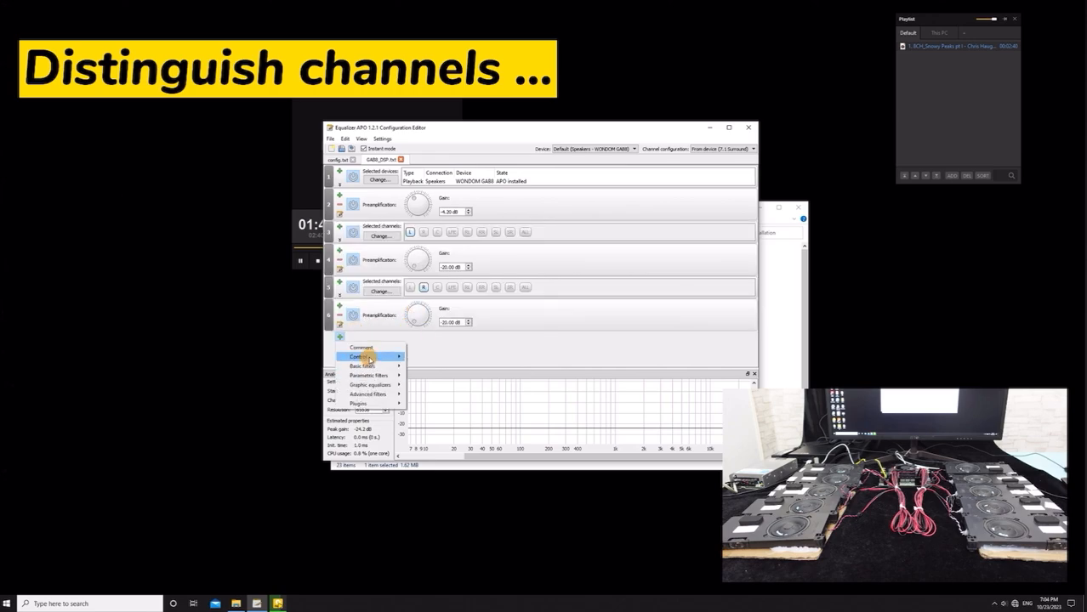
pyautogui.moveTo(369, 359)
pyautogui.click(449, 376)
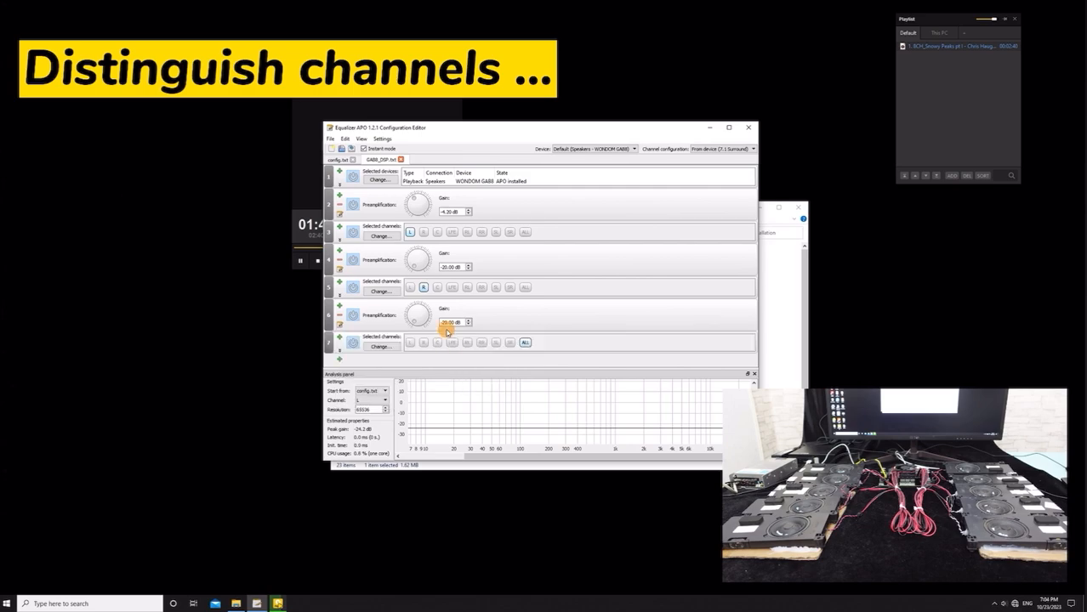
pyautogui.click(437, 343)
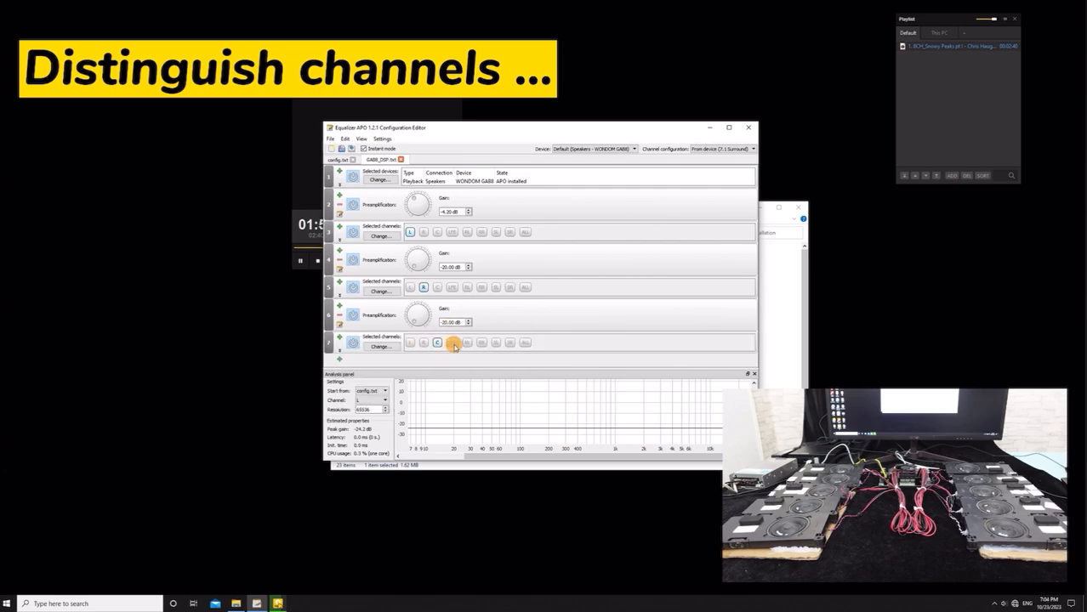
pyautogui.click(339, 359)
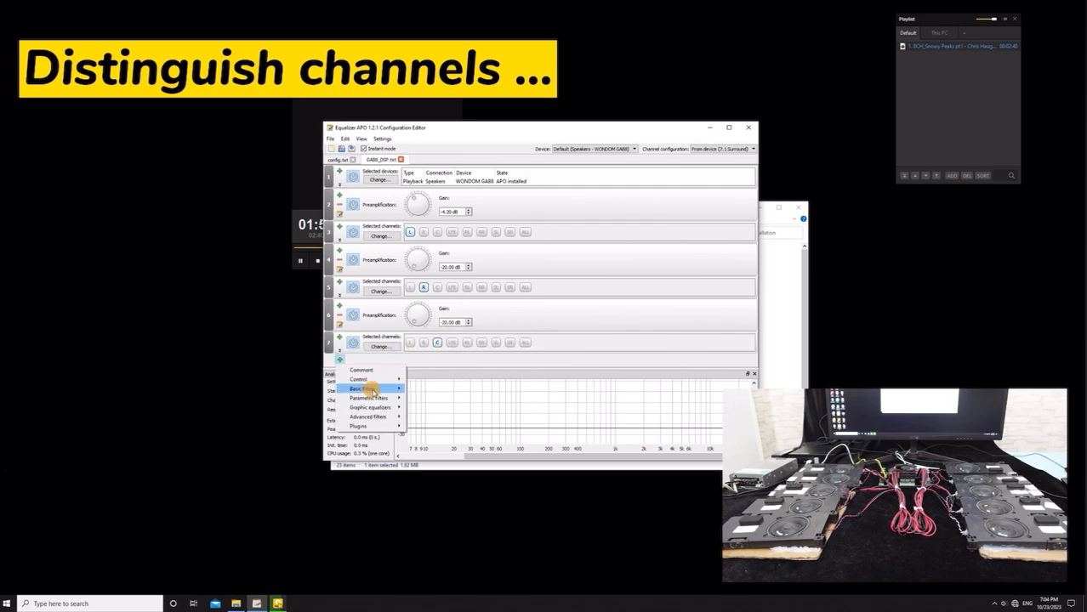
pyautogui.moveTo(366, 388)
pyautogui.click(421, 388)
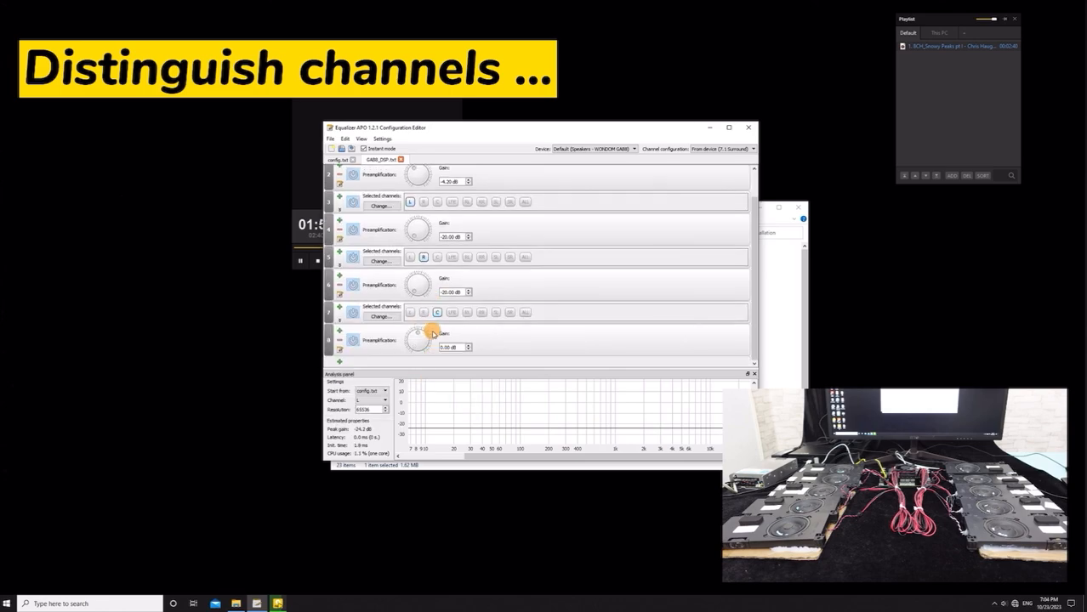
pyautogui.moveTo(420, 335); pyautogui.dragTo(407, 357)
# Add a channel selection limited to channel LFE, followed by a preamplification filter with a gain of -20 dB
pyautogui.click(340, 361)
pyautogui.moveTo(368, 383)
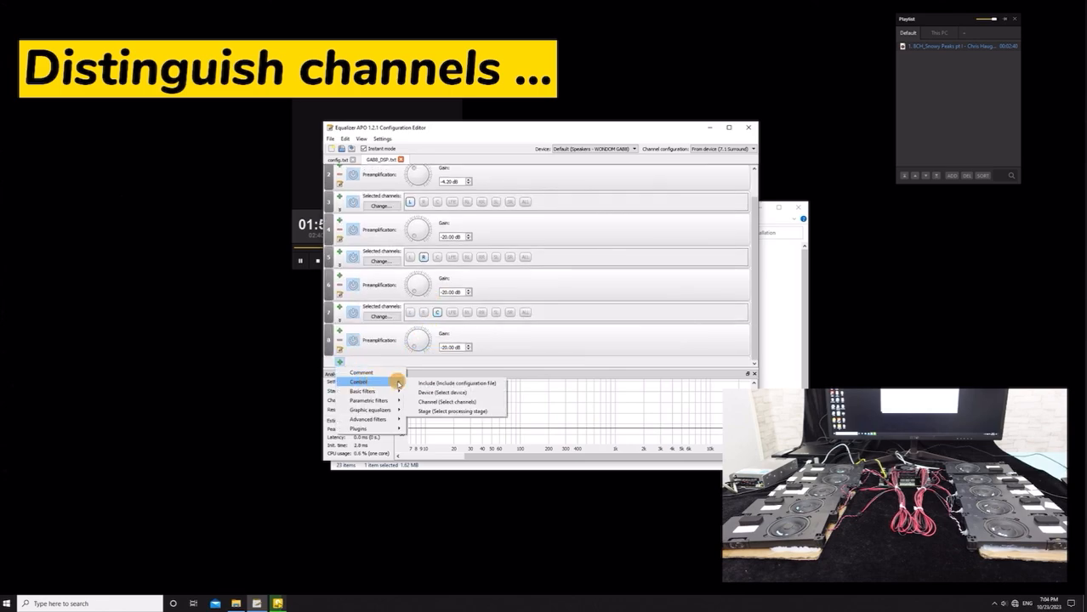
pyautogui.click(436, 398)
pyautogui.scroll(-1, 407, 329)
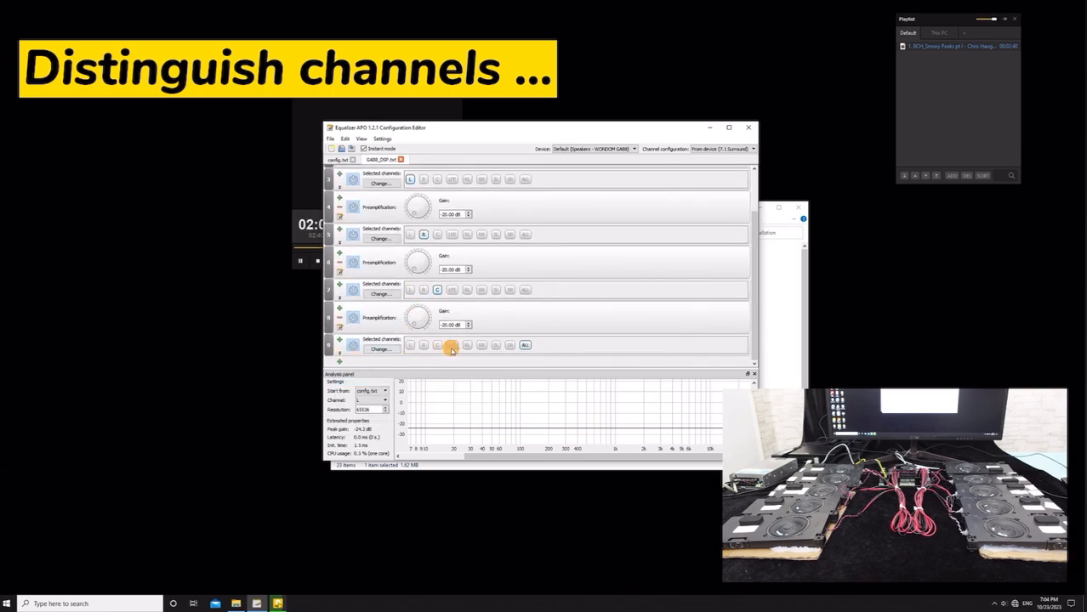
pyautogui.click(452, 348)
pyautogui.click(339, 361)
pyautogui.moveTo(382, 384)
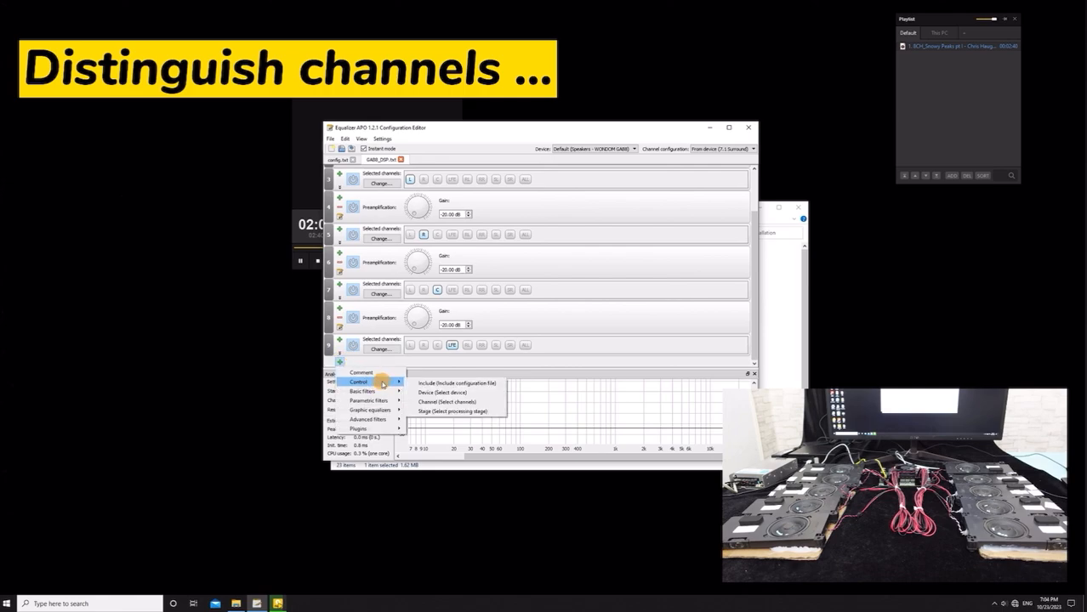
pyautogui.click(438, 392)
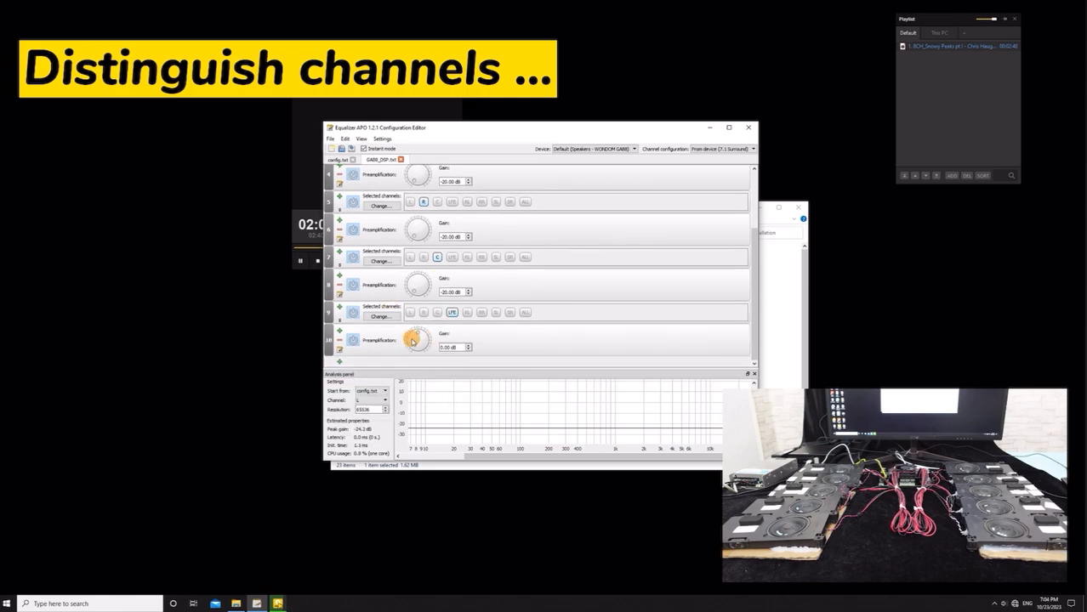
pyautogui.moveTo(416, 335); pyautogui.dragTo(412, 352)
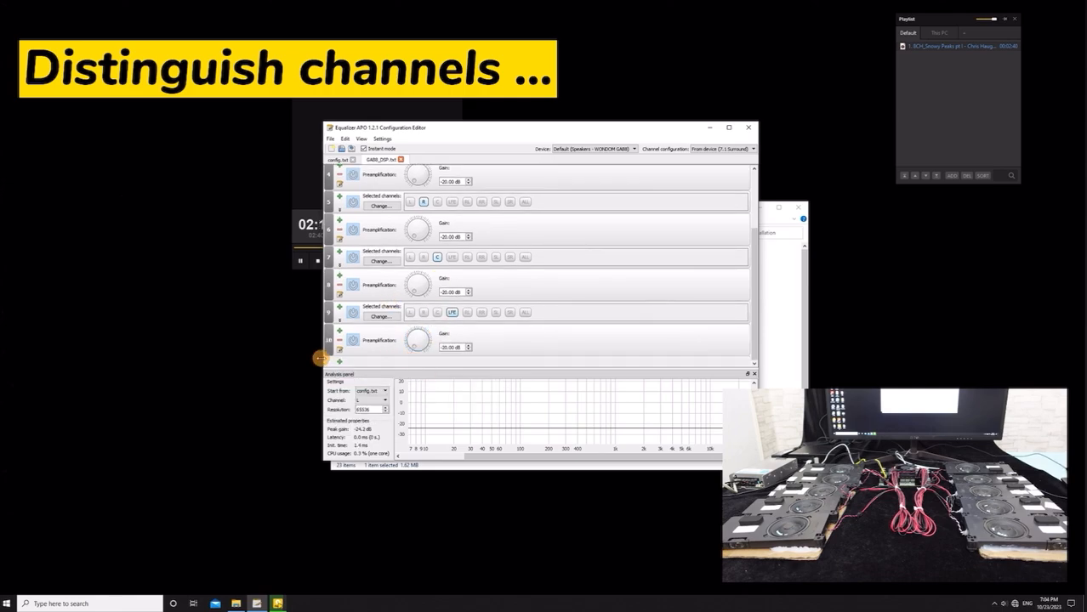
# Add a channel selection limited to channel RL, followed by a preamplification filter with a gain of -20 dB
pyautogui.click(338, 362)
pyautogui.moveTo(369, 383)
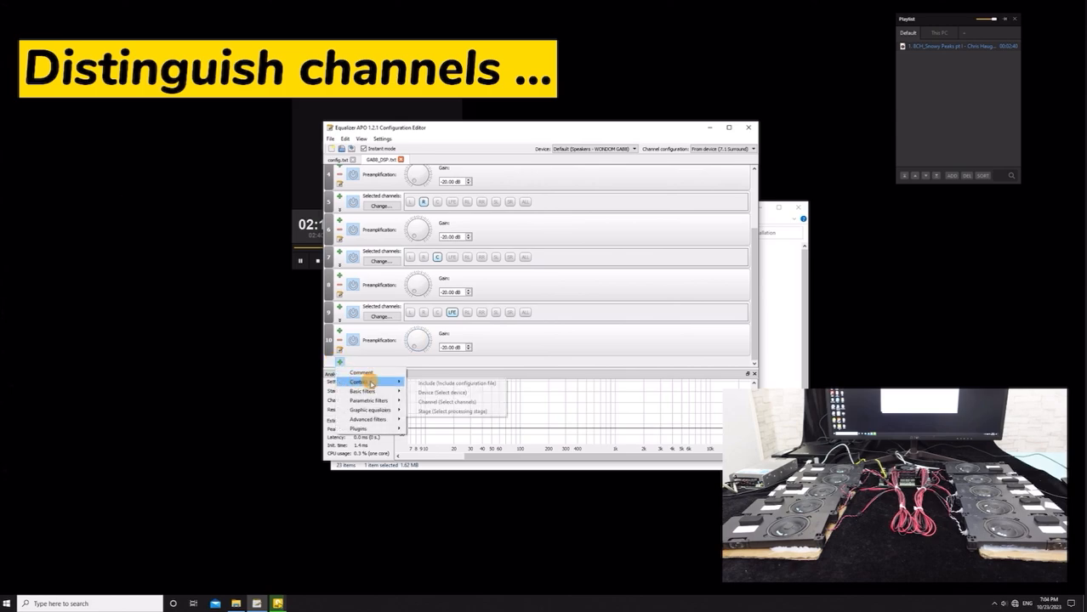
pyautogui.click(436, 401)
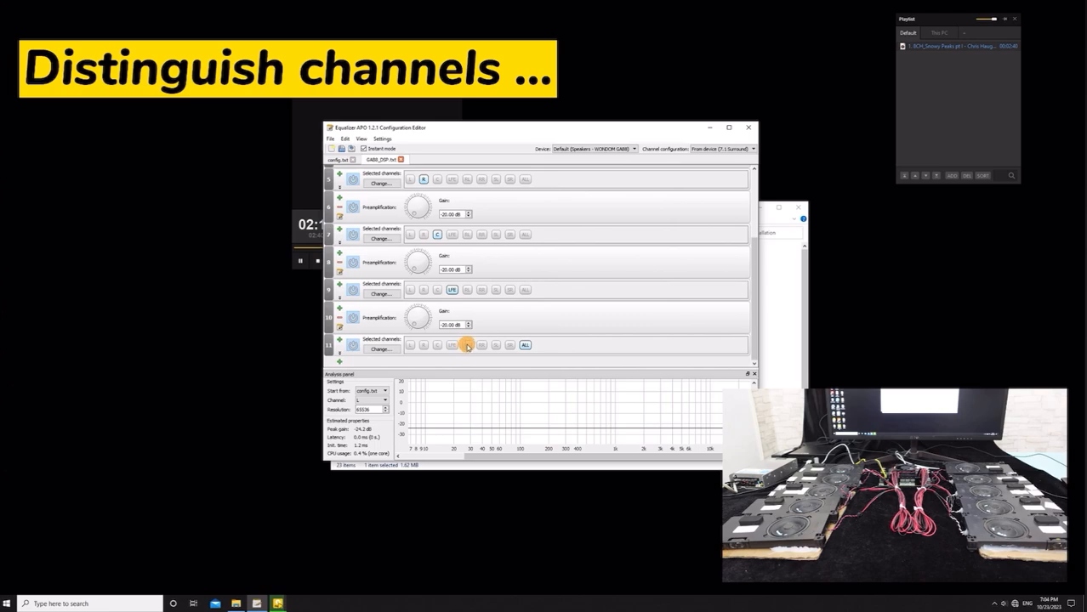
pyautogui.click(338, 362)
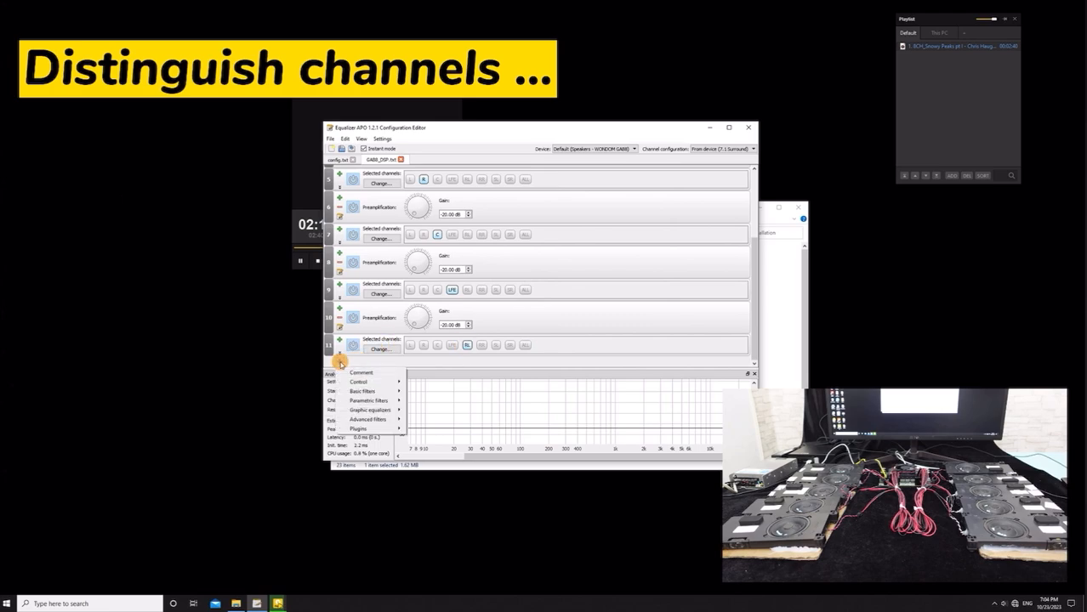
pyautogui.moveTo(369, 391)
pyautogui.click(422, 387)
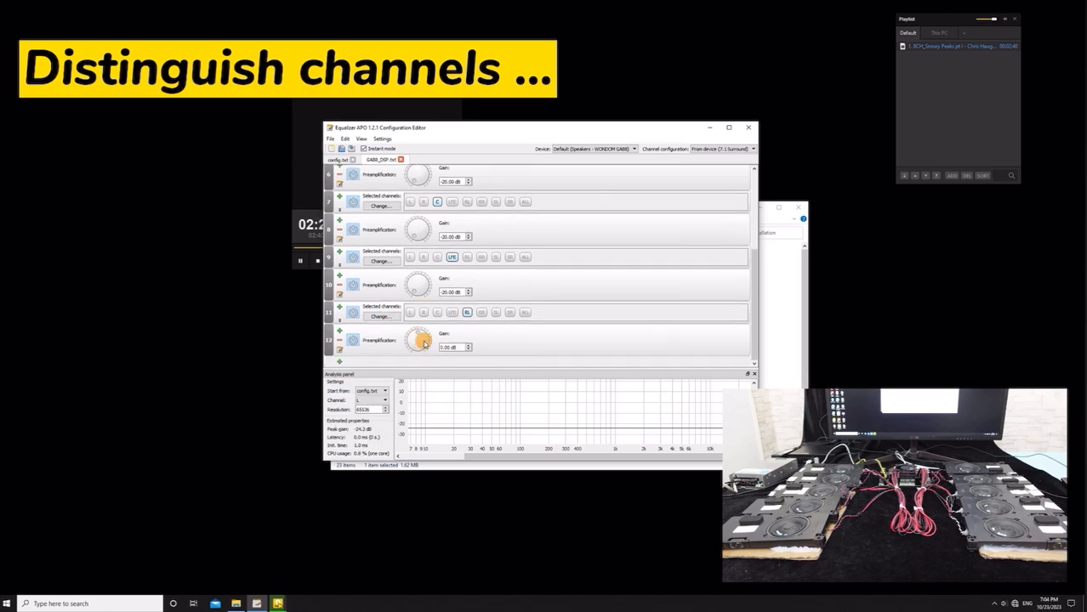
pyautogui.moveTo(416, 336); pyautogui.dragTo(408, 350)
# Add a channel selection limited to channel RR, followed by a preamplification filter with a gain of 20 dB
pyautogui.click(338, 362)
pyautogui.moveTo(379, 384)
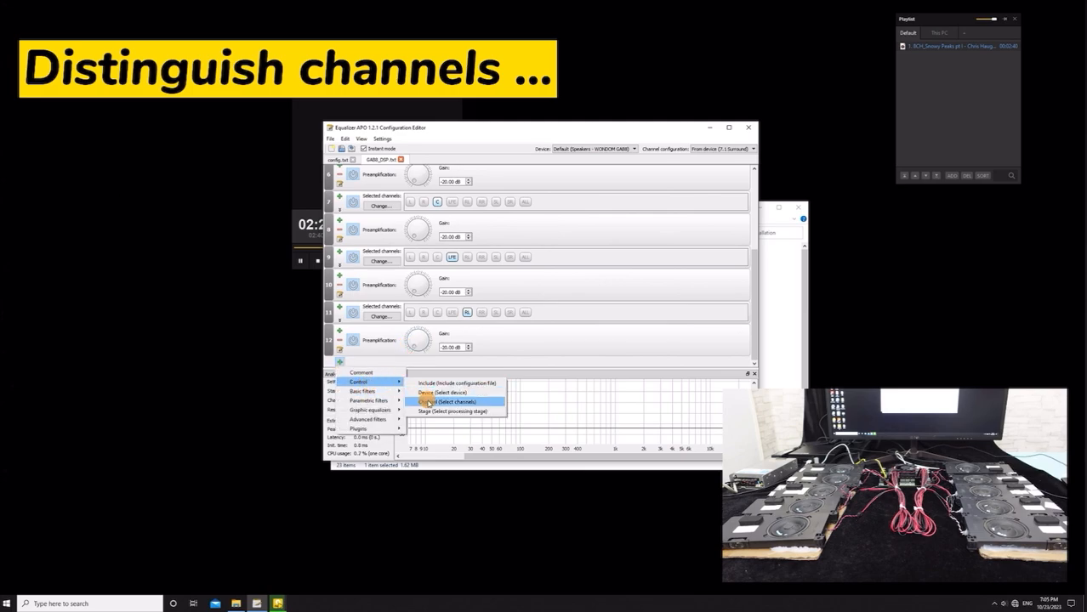
pyautogui.click(429, 401)
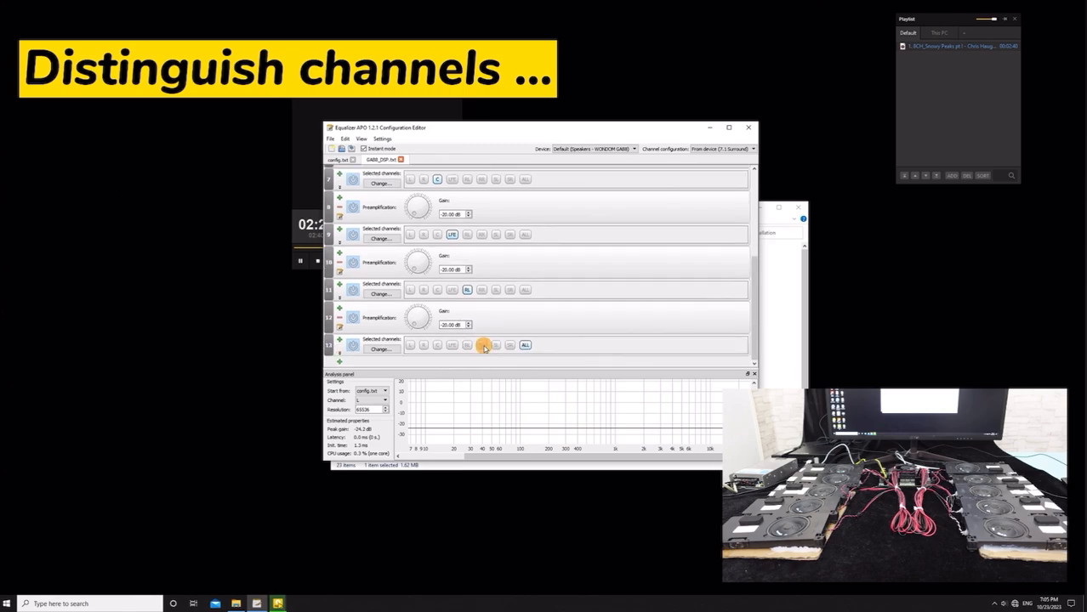
pyautogui.click(483, 345)
pyautogui.click(339, 362)
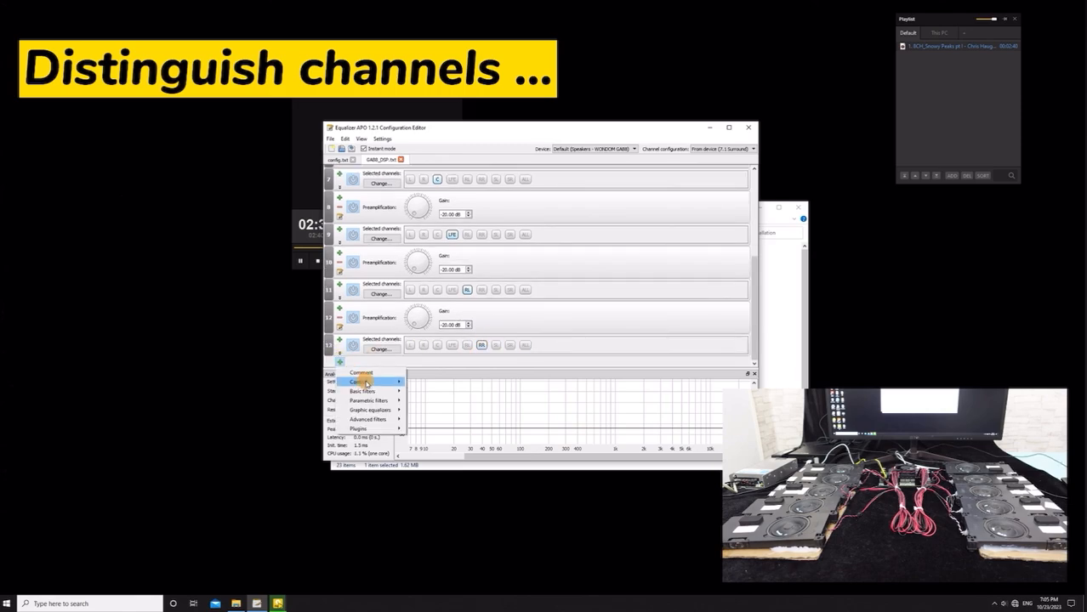
pyautogui.moveTo(367, 389)
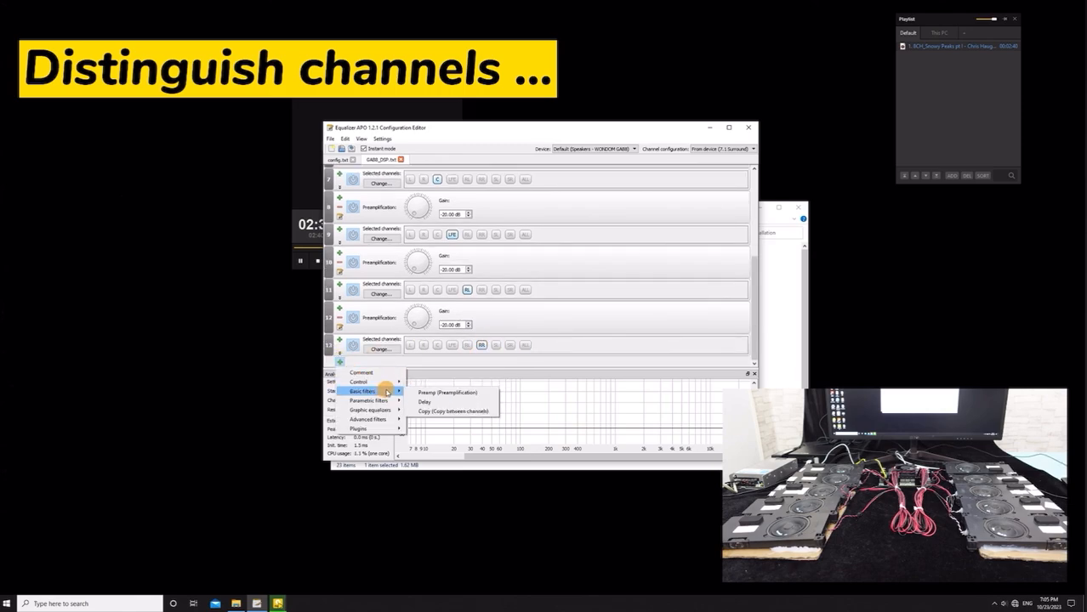
pyautogui.click(448, 387)
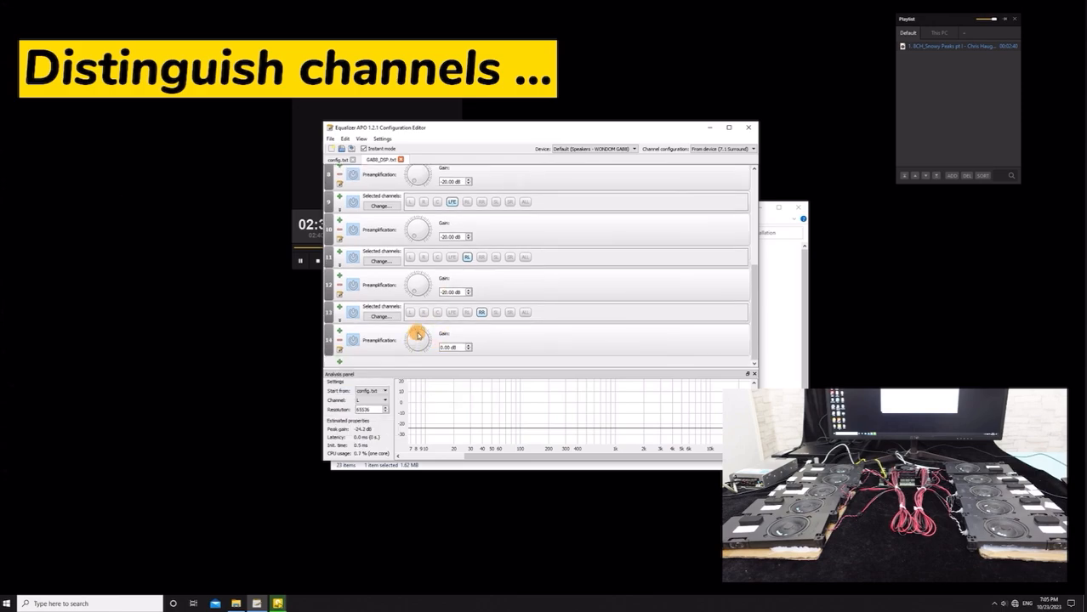
pyautogui.moveTo(417, 335); pyautogui.dragTo(410, 350)
# Move the PotPlayer window aside and play the track again, and set the RR channel's preamplification gain to -20 dB in the Configuration Editor
pyautogui.moveTo(328, 156); pyautogui.dragTo(232, 161)
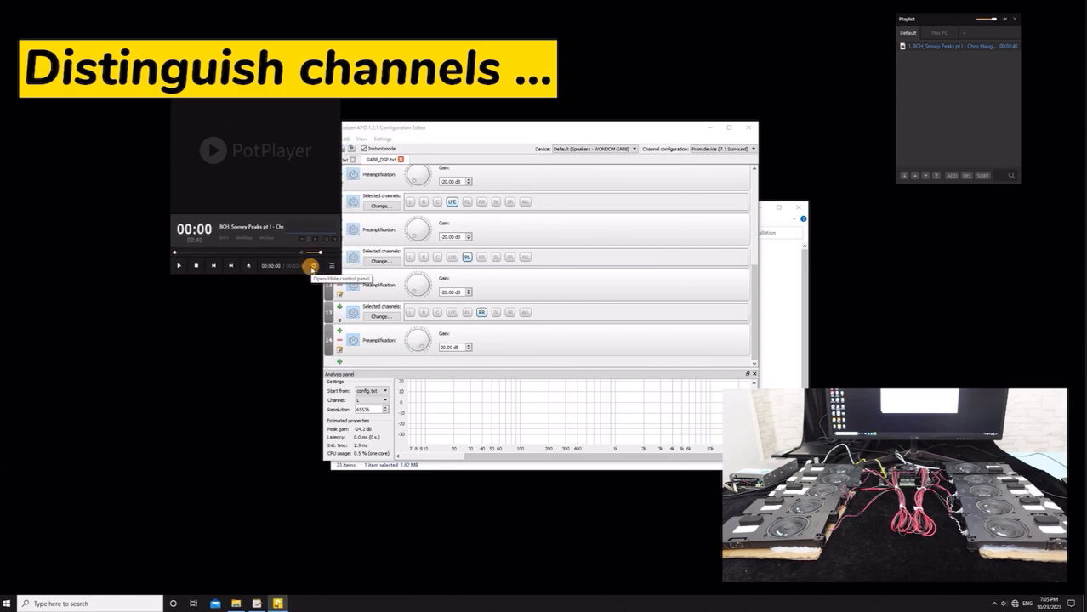
pyautogui.click(178, 265)
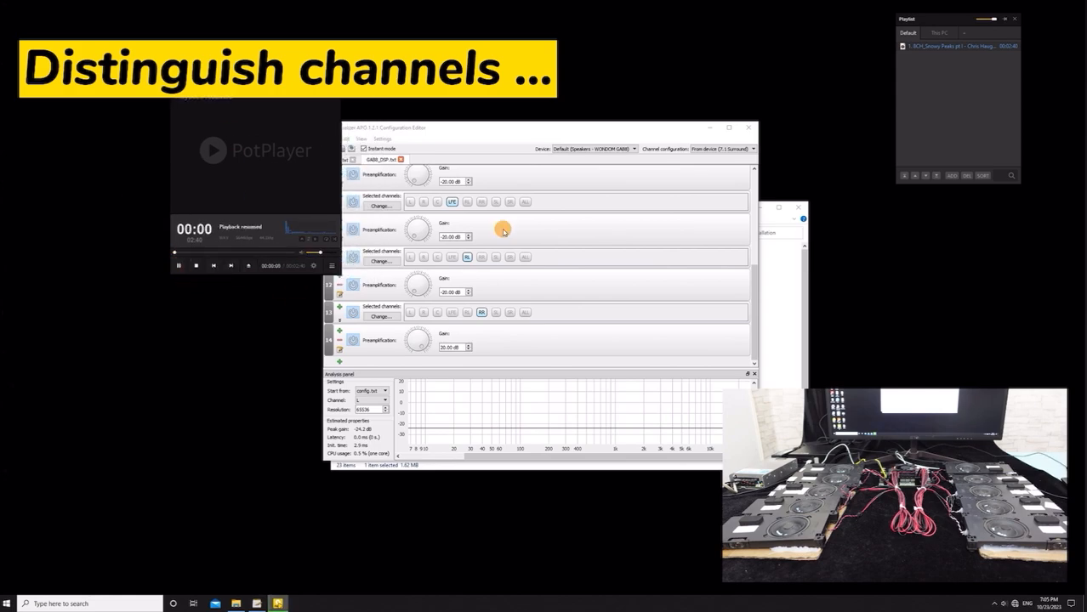
pyautogui.click(450, 129)
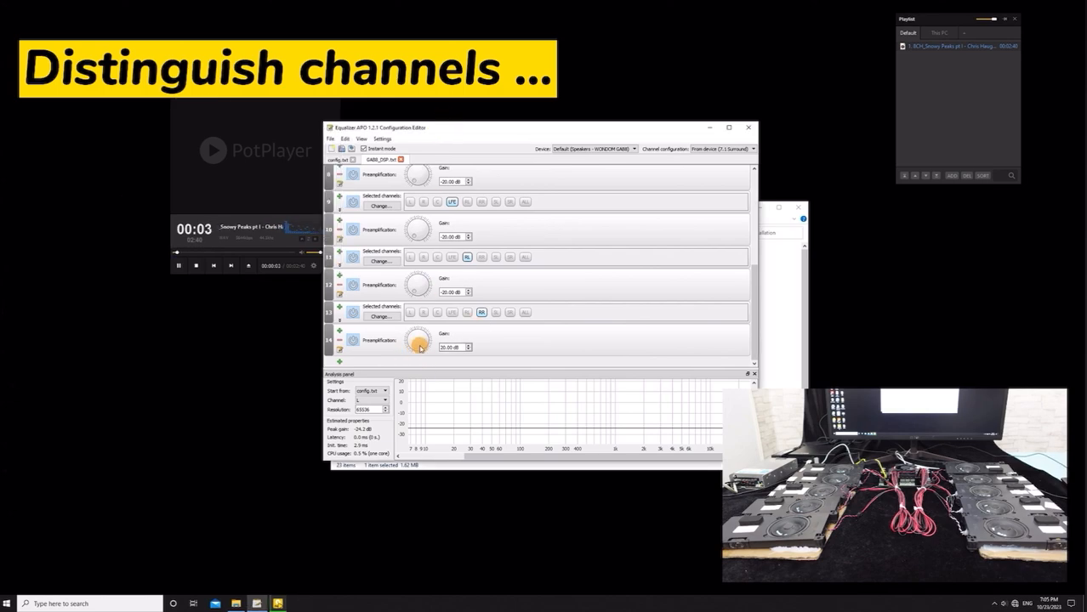
pyautogui.moveTo(419, 347)
pyautogui.mouseDown()
pyautogui.moveTo(427, 321)
pyautogui.moveTo(414, 356)
pyautogui.mouseUp()
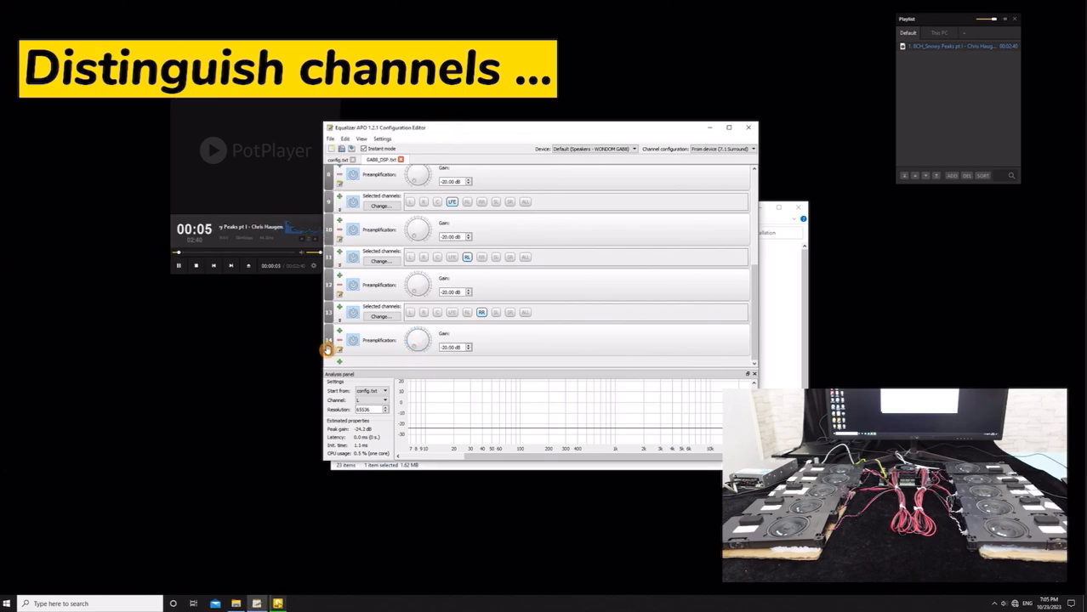
# Add a channel selection limited to channel SL, followed by a preamplification filter with a gain of -20 dB
pyautogui.click(340, 364)
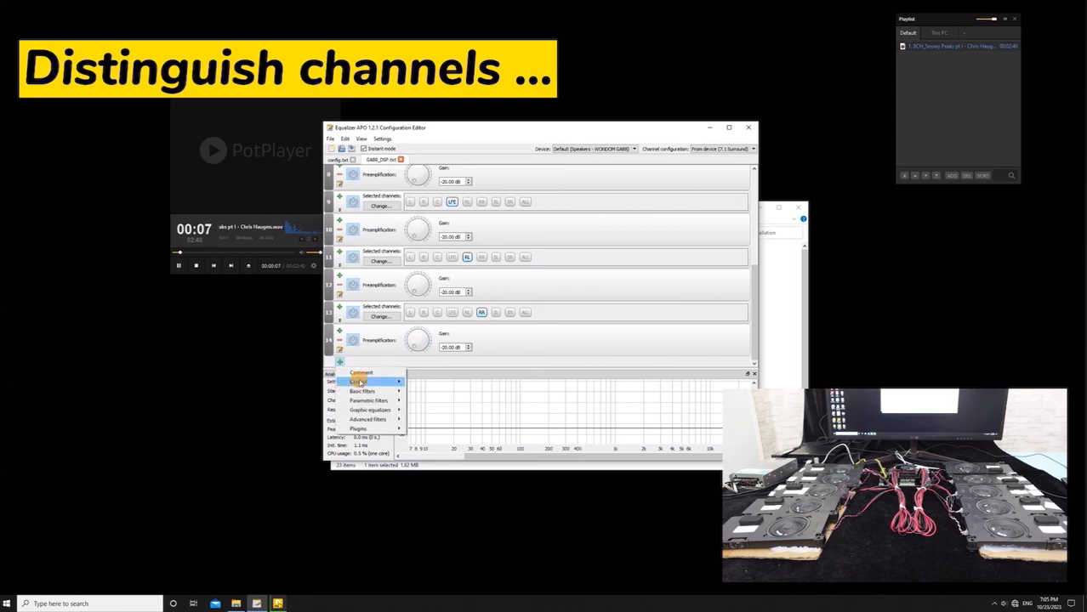
pyautogui.moveTo(374, 382)
pyautogui.click(432, 401)
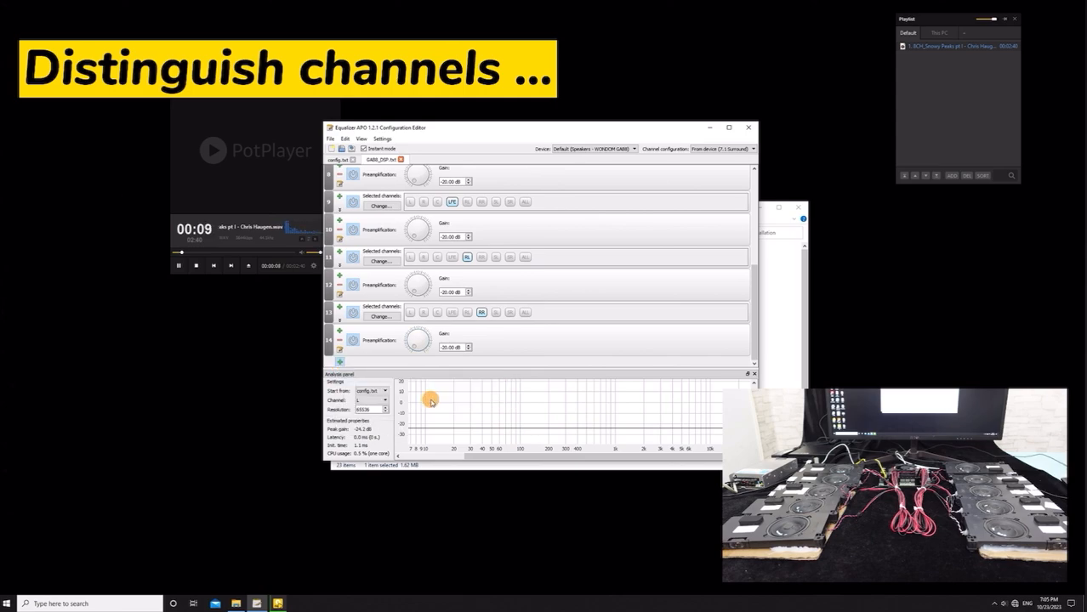
pyautogui.scroll(-1, 493, 312)
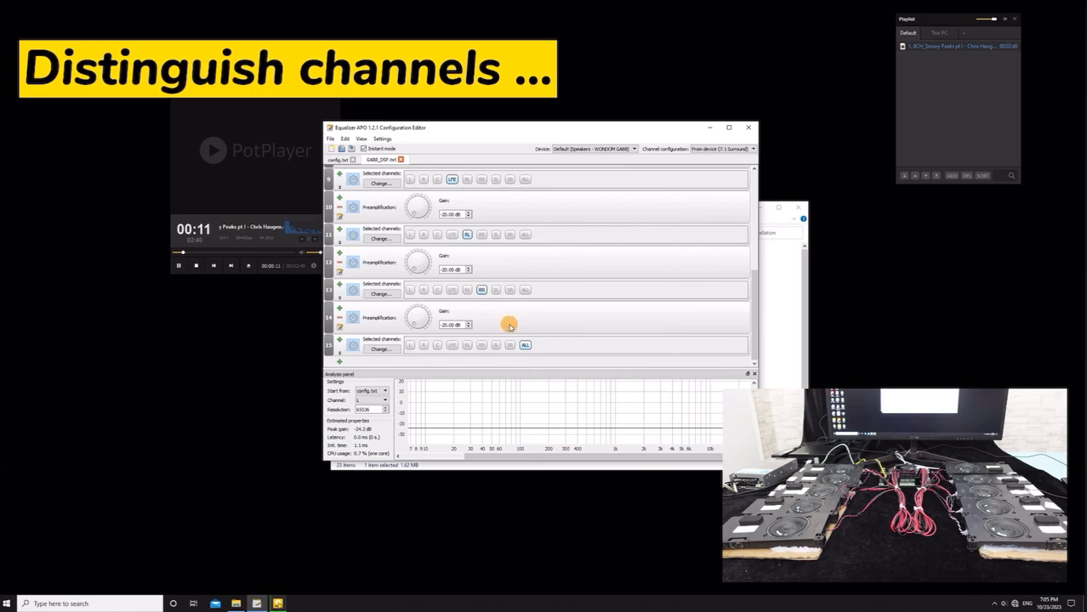
pyautogui.click(496, 345)
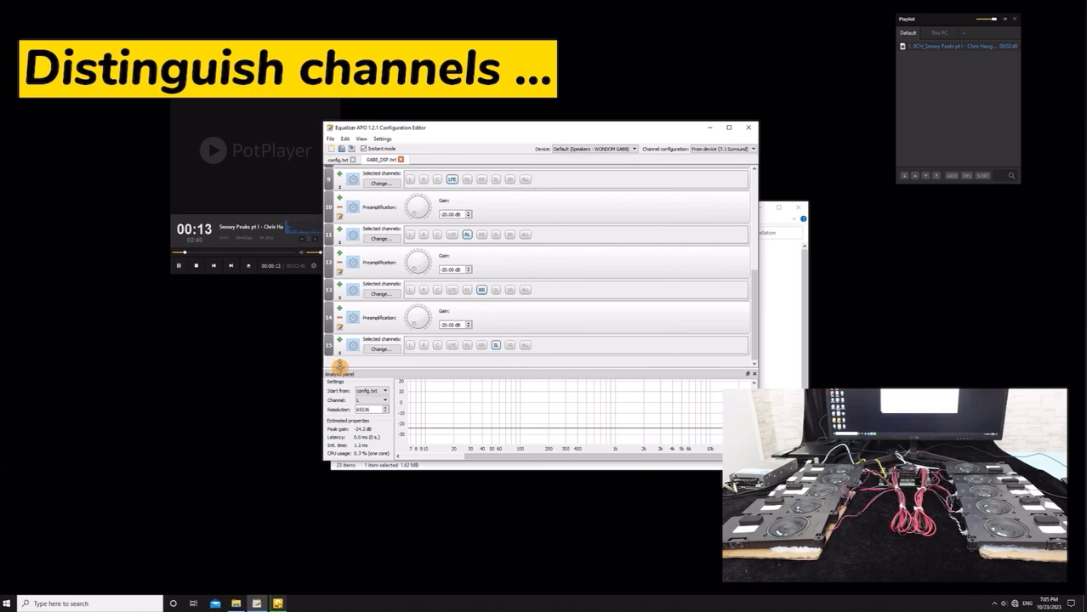
pyautogui.click(339, 362)
pyautogui.moveTo(377, 390)
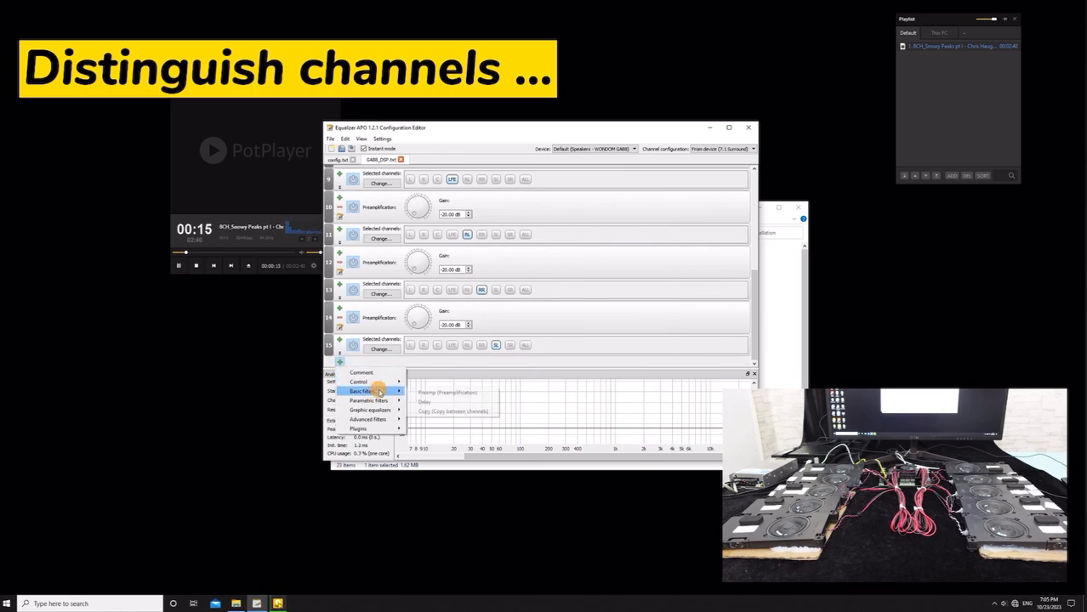
pyautogui.click(434, 392)
pyautogui.moveTo(418, 338); pyautogui.dragTo(410, 340)
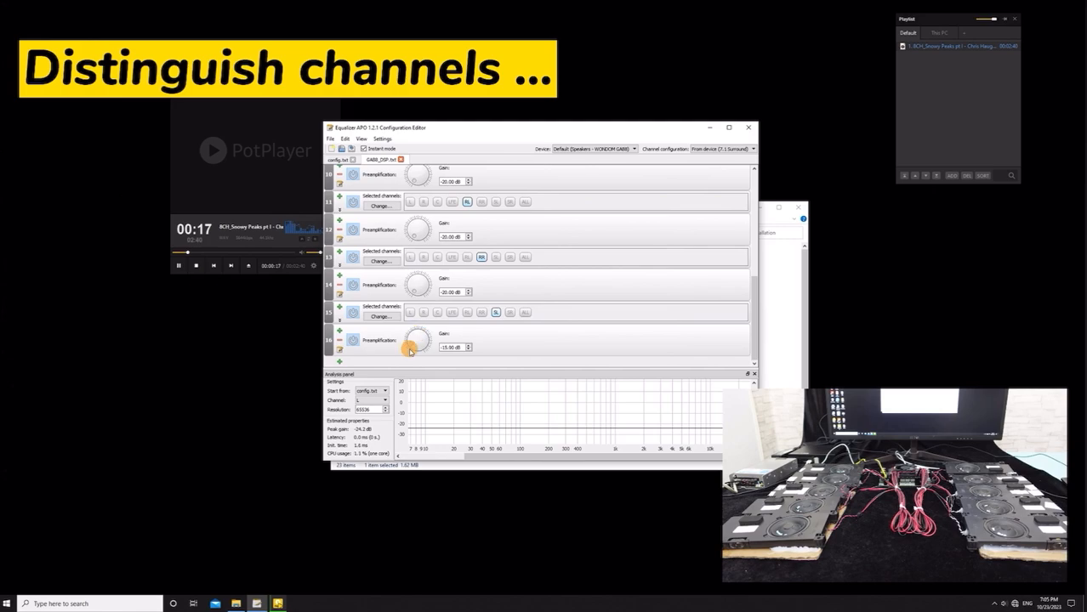
# Add a channel selection limited to channel SR, followed by a preamplification filter with a gain of -20 dB
pyautogui.click(340, 362)
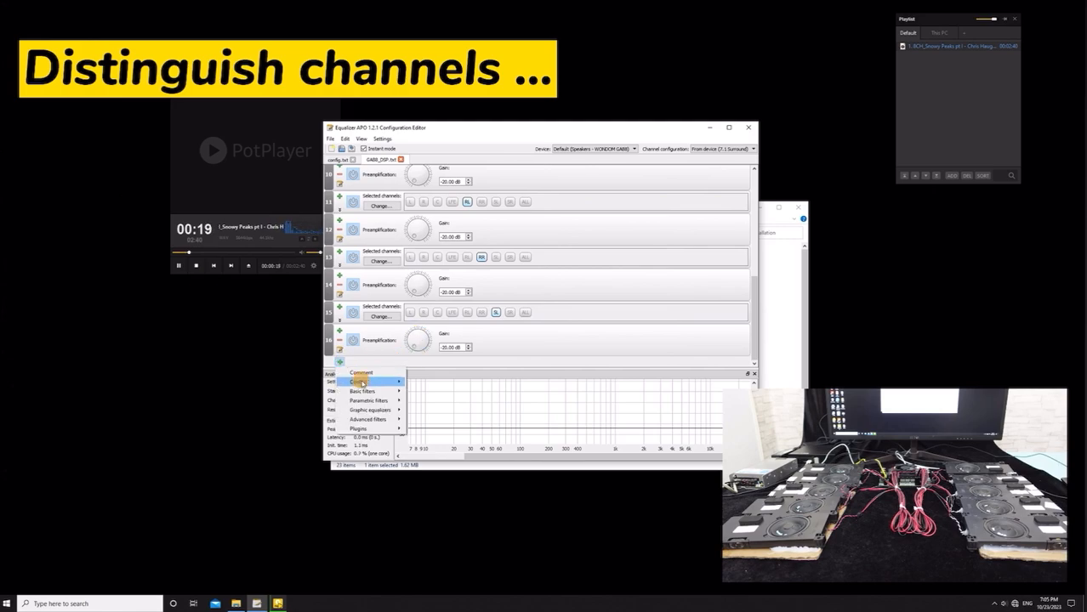
pyautogui.moveTo(358, 382)
pyautogui.click(429, 400)
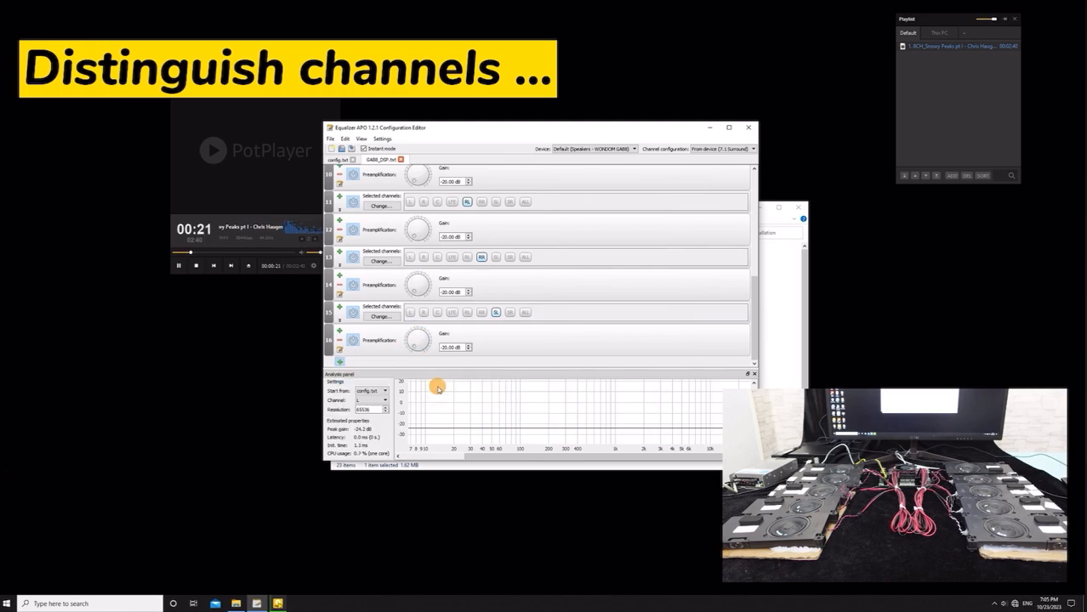
pyautogui.click(510, 345)
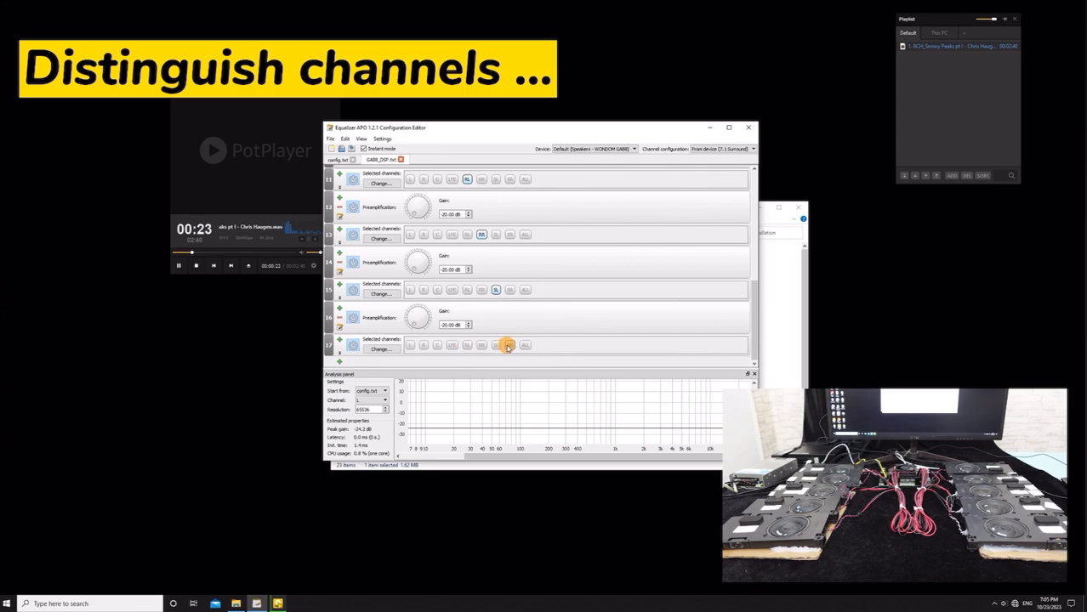
pyautogui.click(340, 362)
pyautogui.moveTo(372, 391)
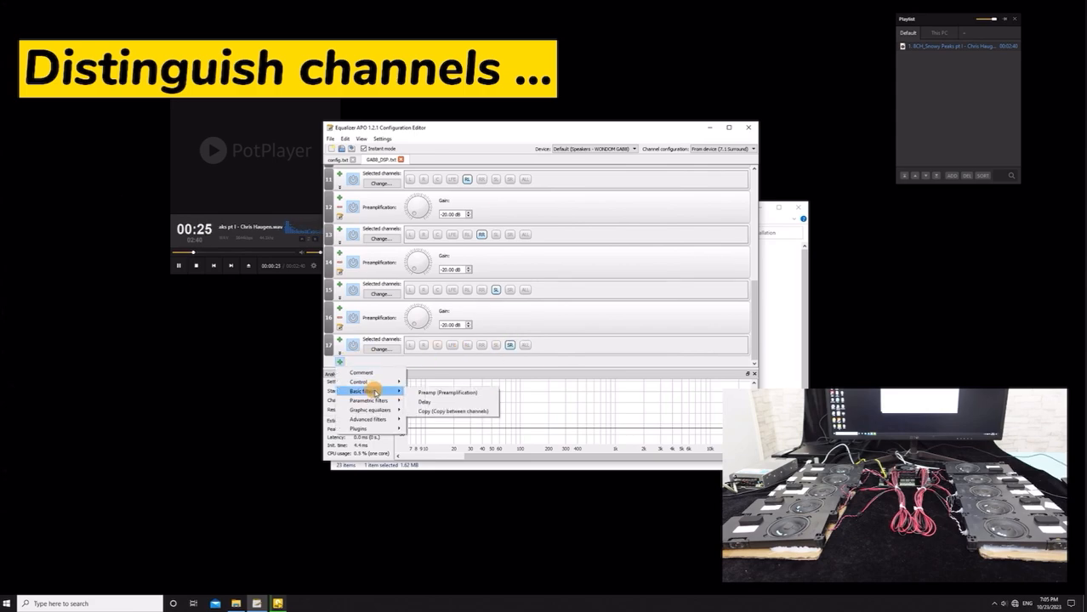
pyautogui.click(429, 390)
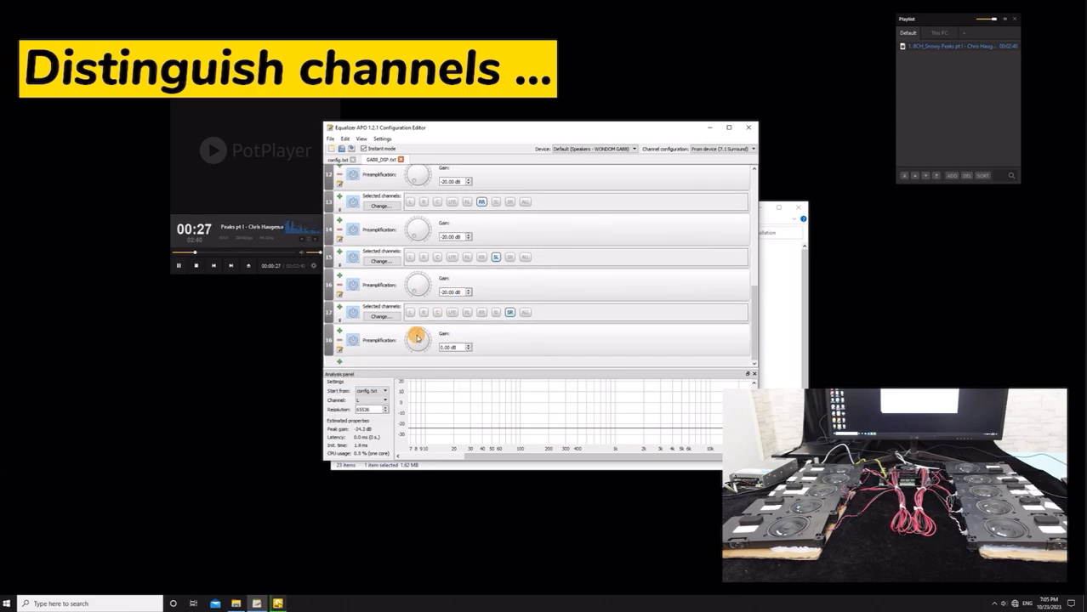
pyautogui.moveTo(418, 335); pyautogui.dragTo(412, 356)
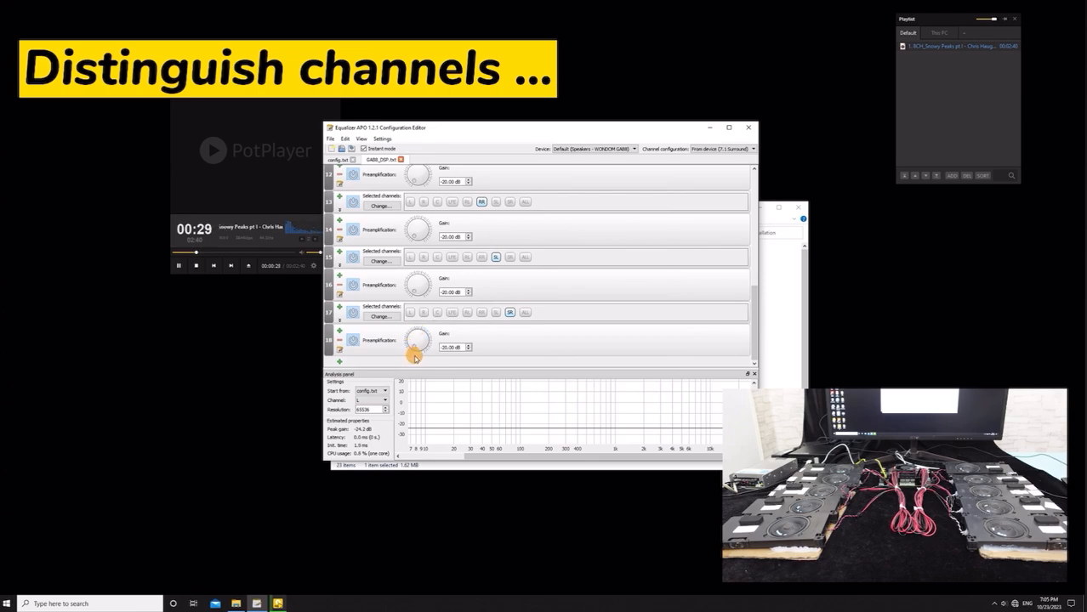
# Switch the L channel selection and its preamplification filter off during playback, and switch both back on
pyautogui.scroll(10, 514, 255)
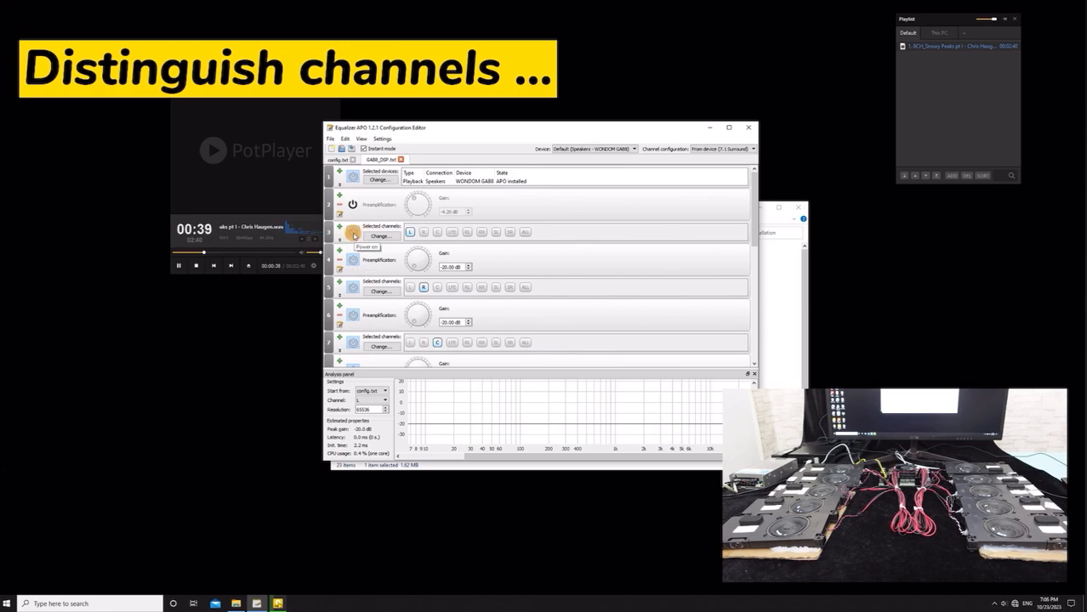
pyautogui.click(353, 234)
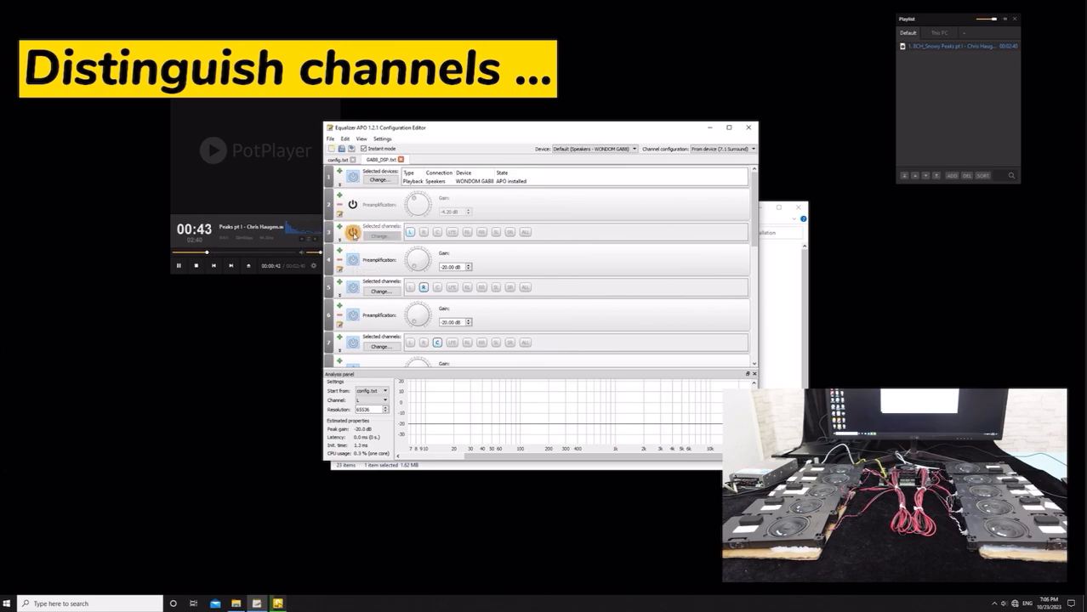
pyautogui.click(354, 236)
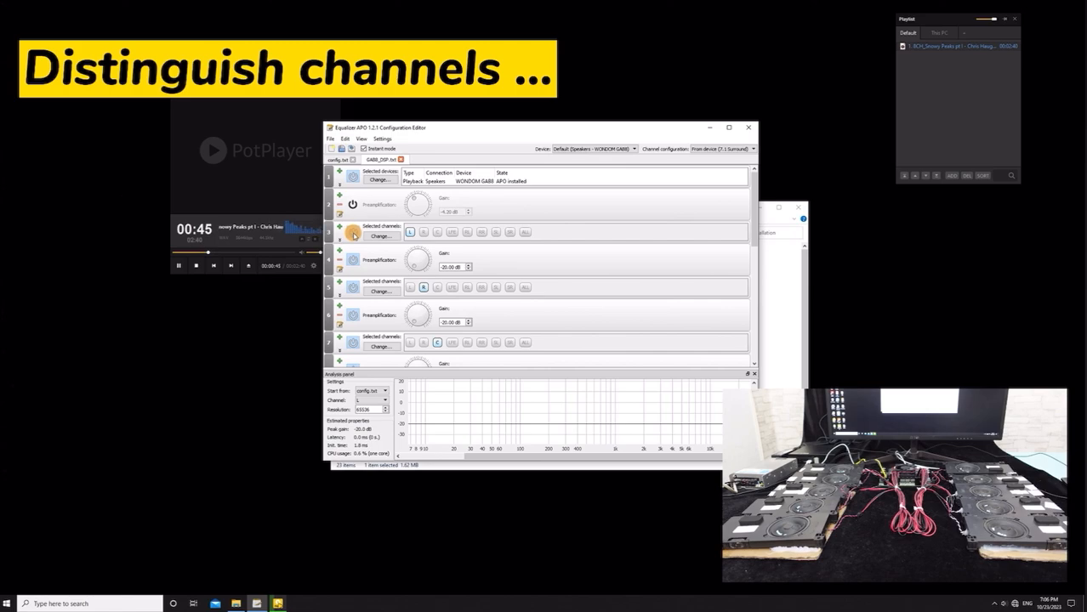
pyautogui.click(353, 235)
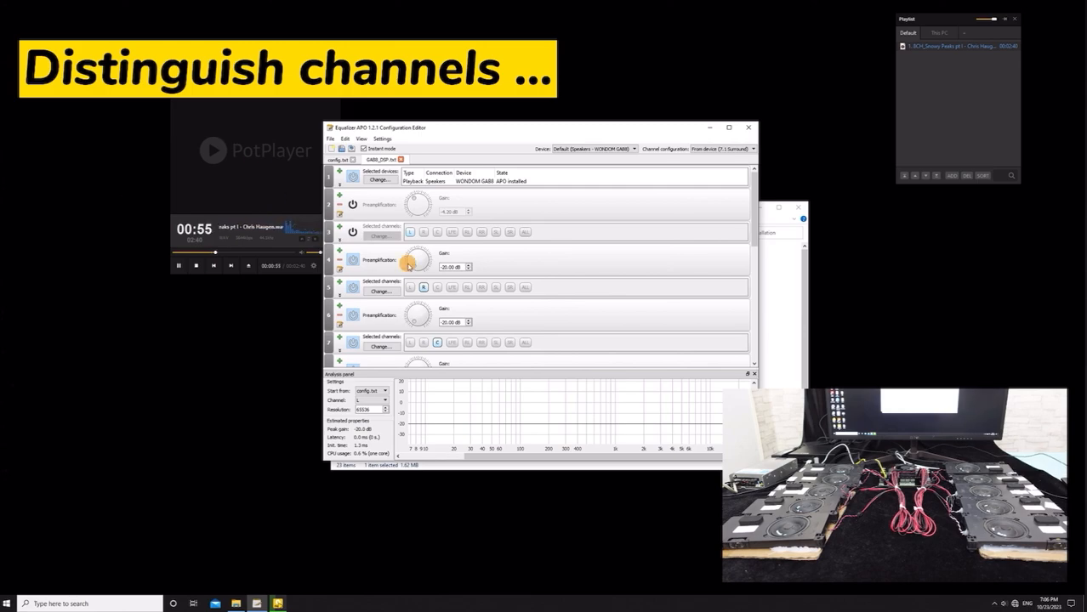
pyautogui.click(352, 259)
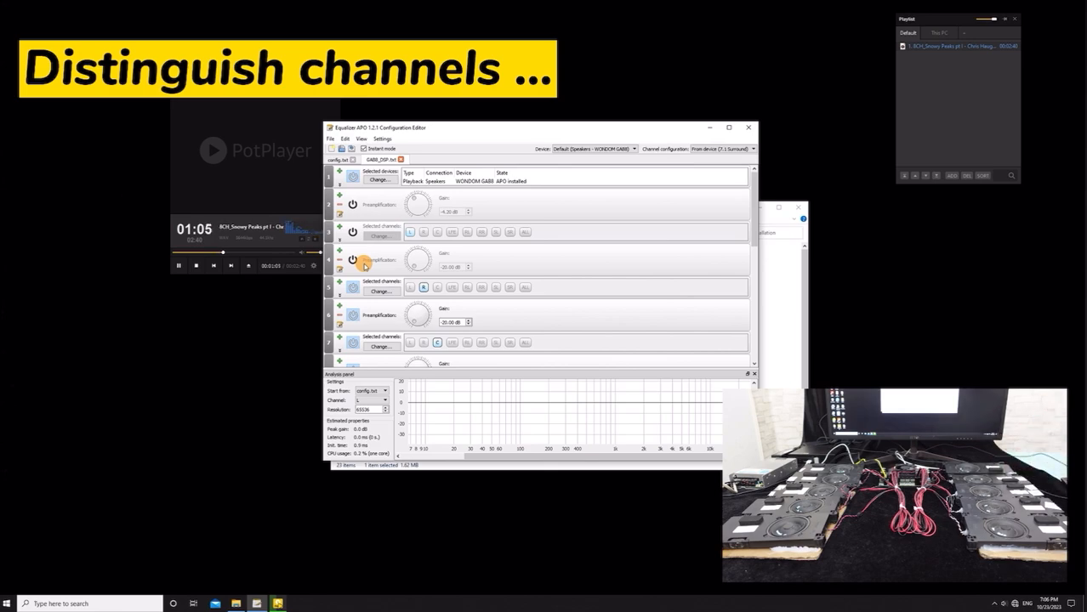
pyautogui.click(352, 230)
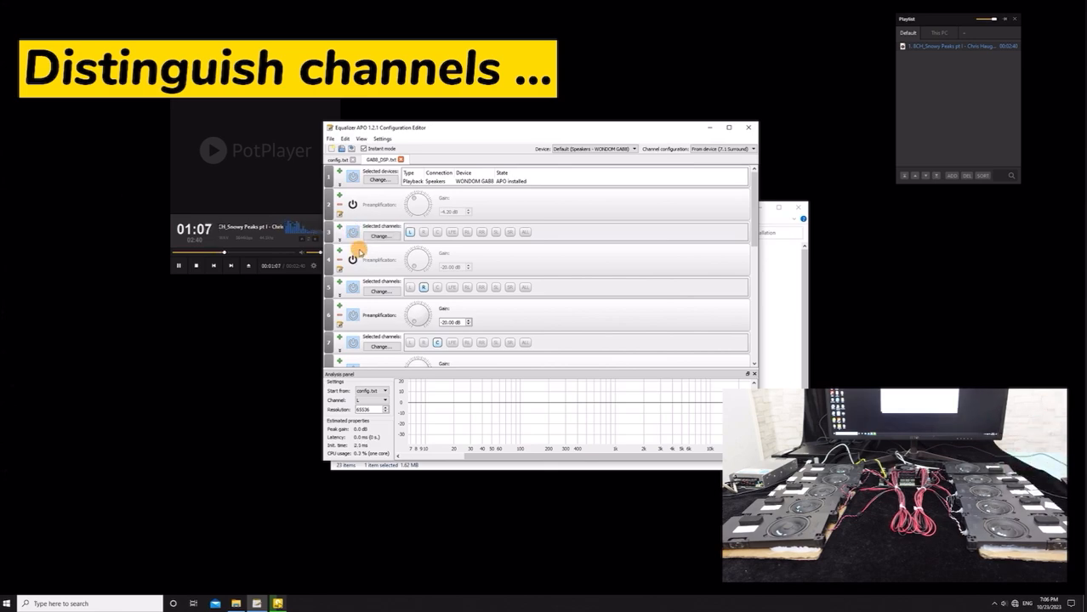
pyautogui.click(352, 259)
# Switch the R channel selection and its preamplification filter off and back on, and set that filter's gain to -13.70 dB
pyautogui.click(353, 288)
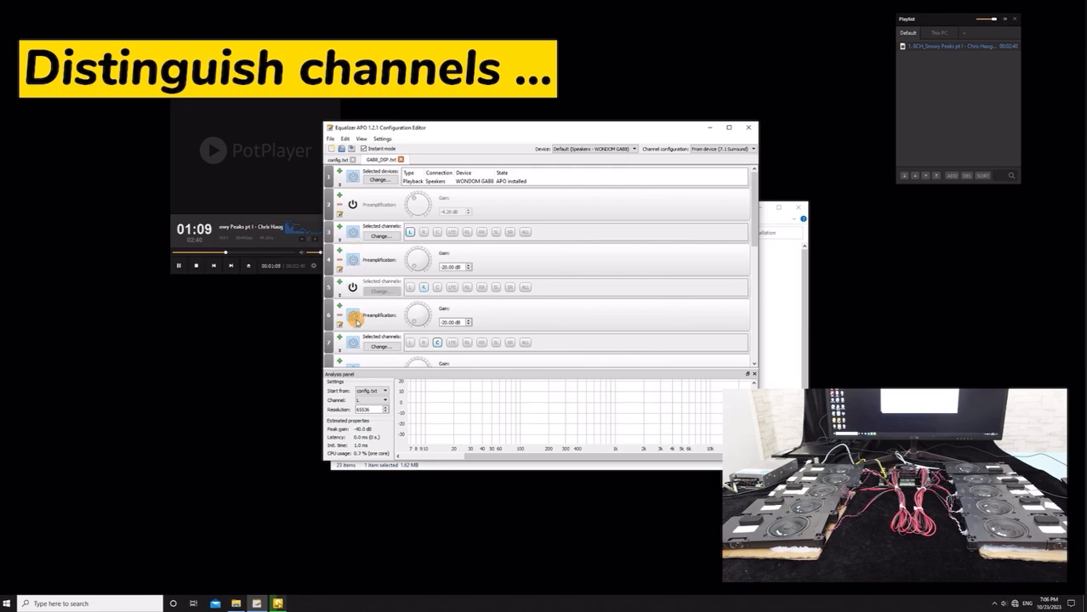
pyautogui.click(353, 316)
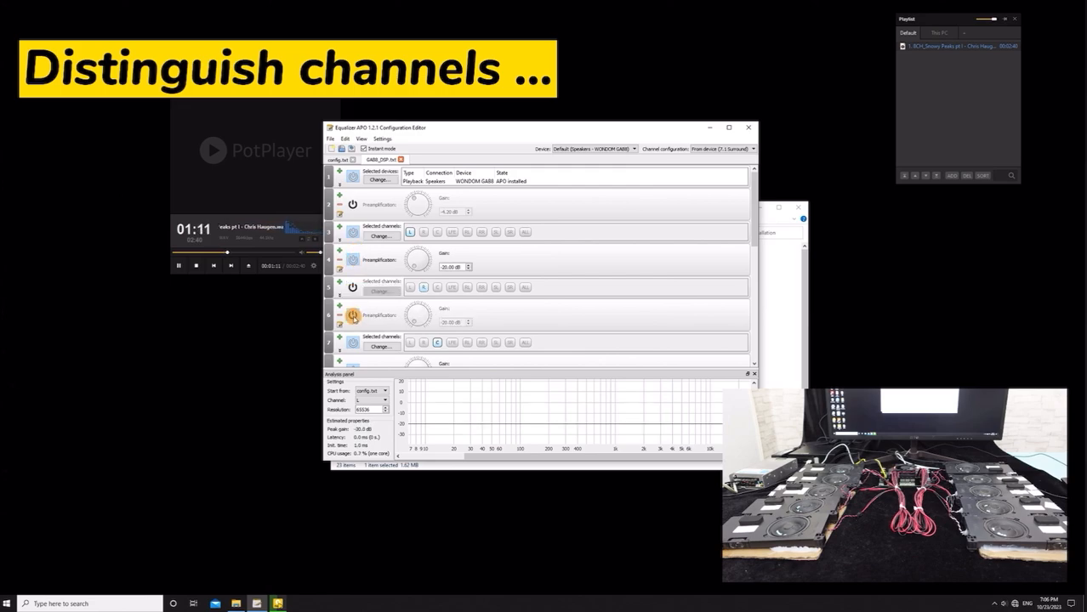
pyautogui.click(412, 313)
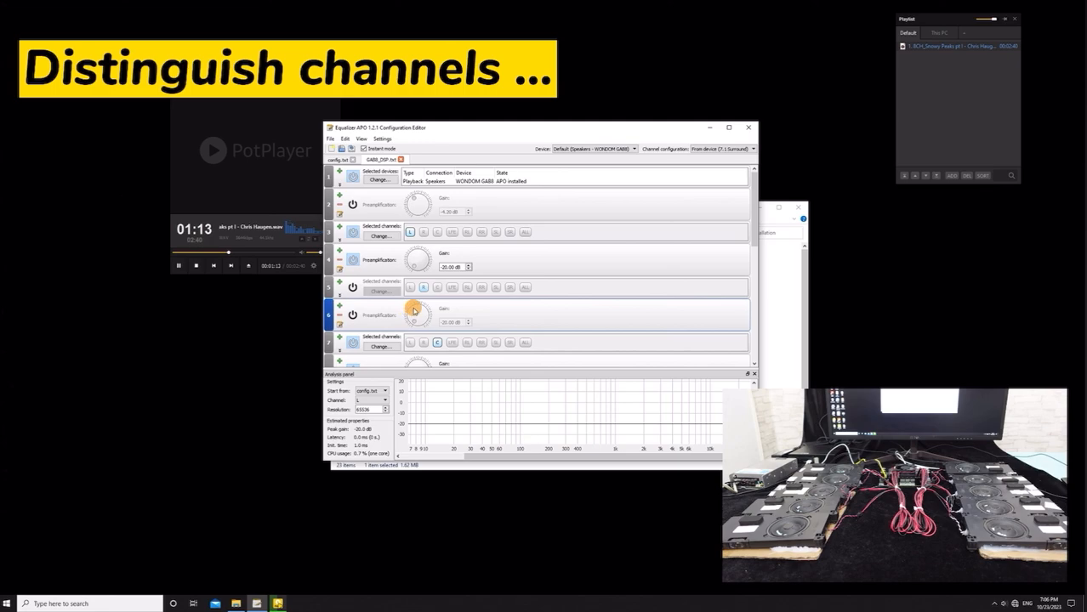
pyautogui.click(353, 315)
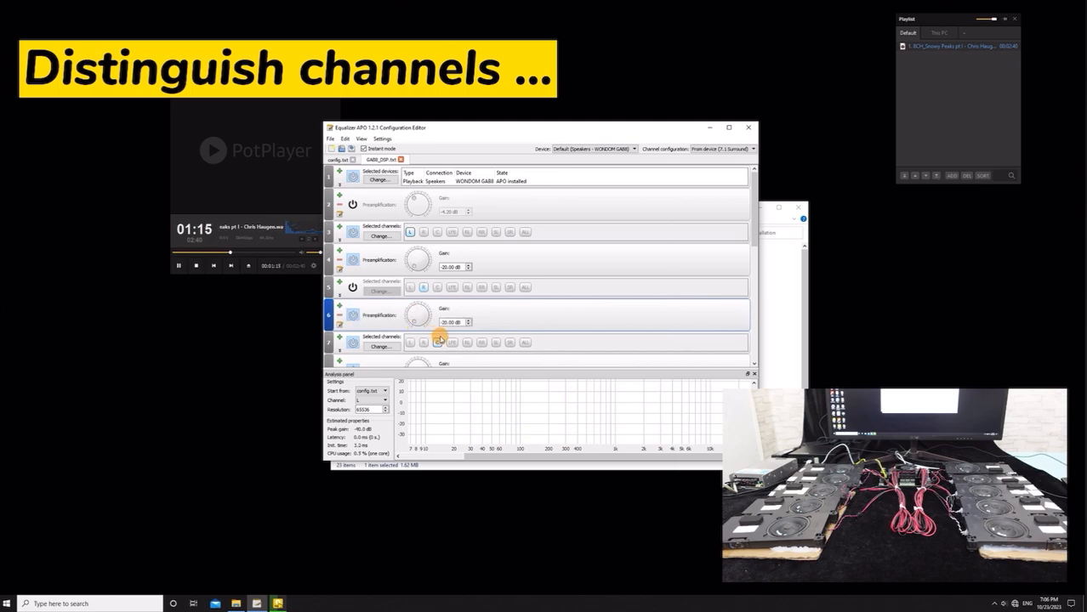
pyautogui.moveTo(413, 318)
pyautogui.mouseDown()
pyautogui.moveTo(422, 305)
pyautogui.moveTo(423, 324)
pyautogui.moveTo(411, 315)
pyautogui.mouseUp()
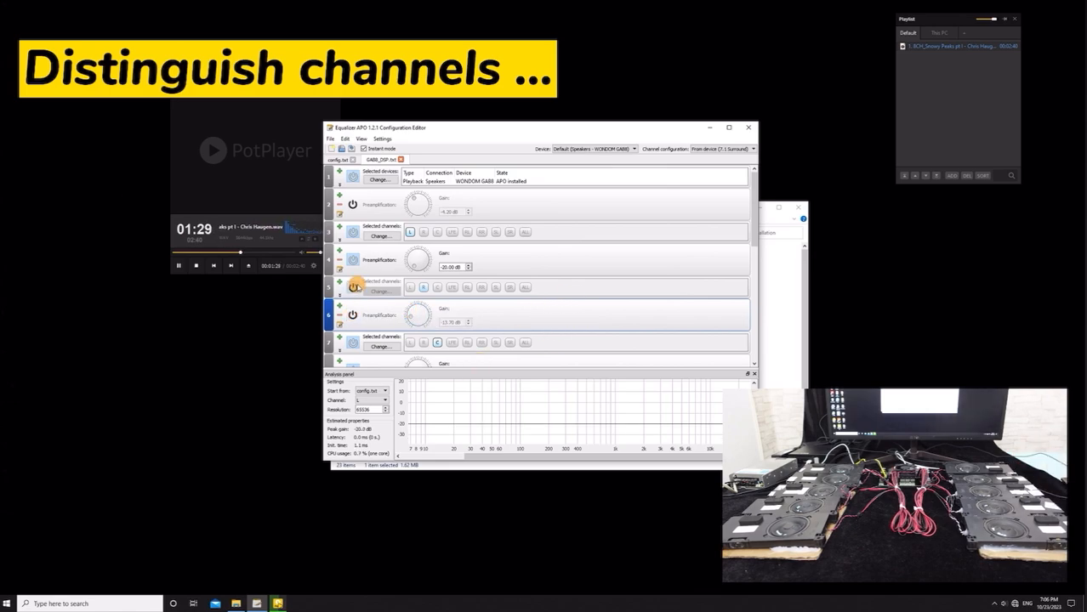
pyautogui.click(352, 286)
# Switch the LFE channel's preamplification filter off and back on, and raise its gain to 8.10 dB
pyautogui.scroll(-3, 575, 298)
pyautogui.scroll(-2, 575, 298)
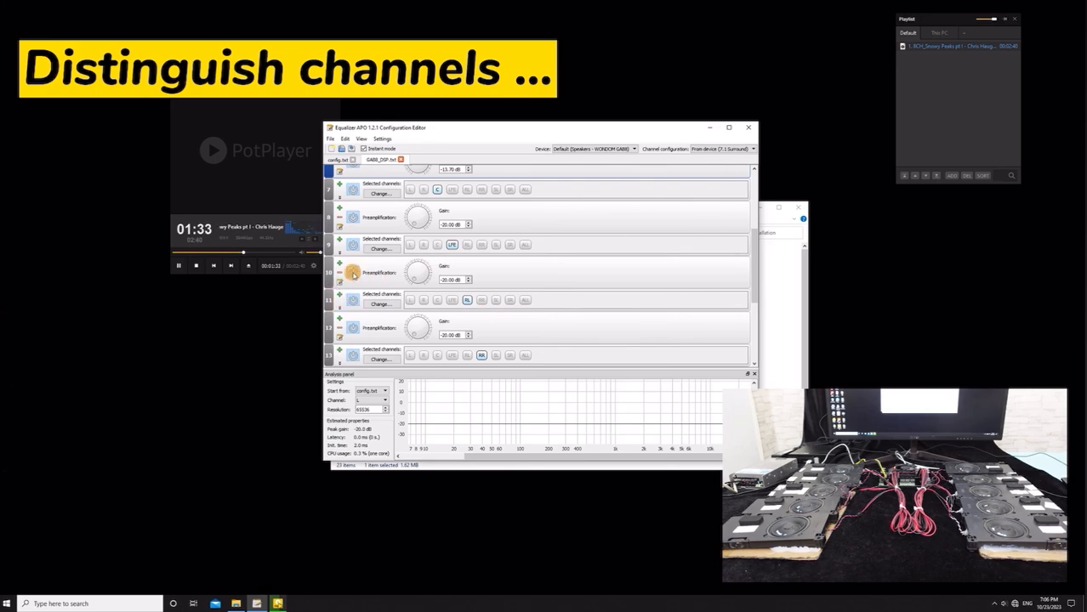
pyautogui.click(353, 273)
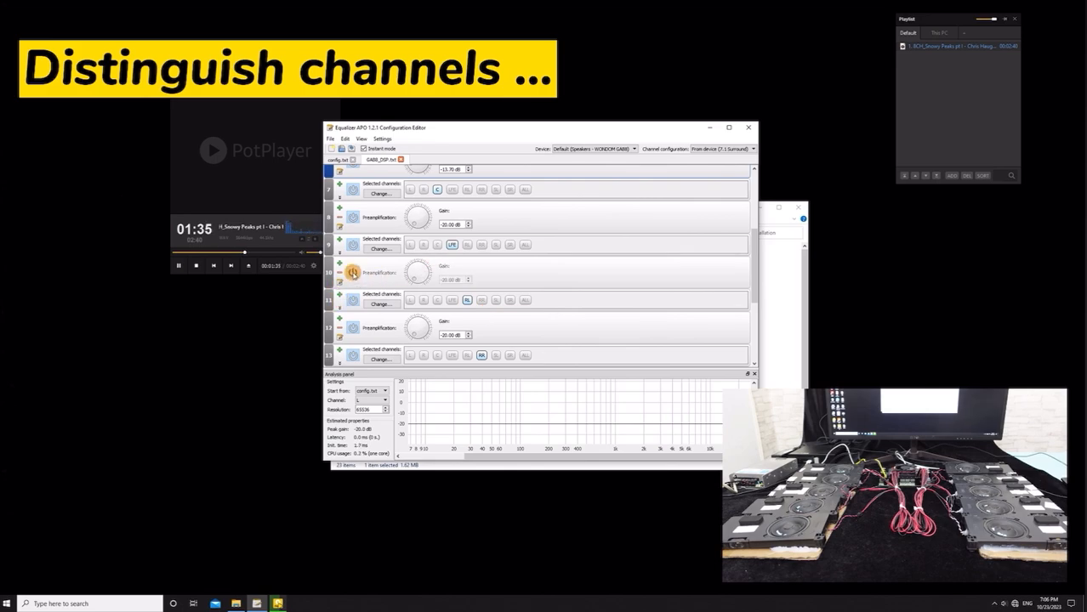
pyautogui.click(352, 273)
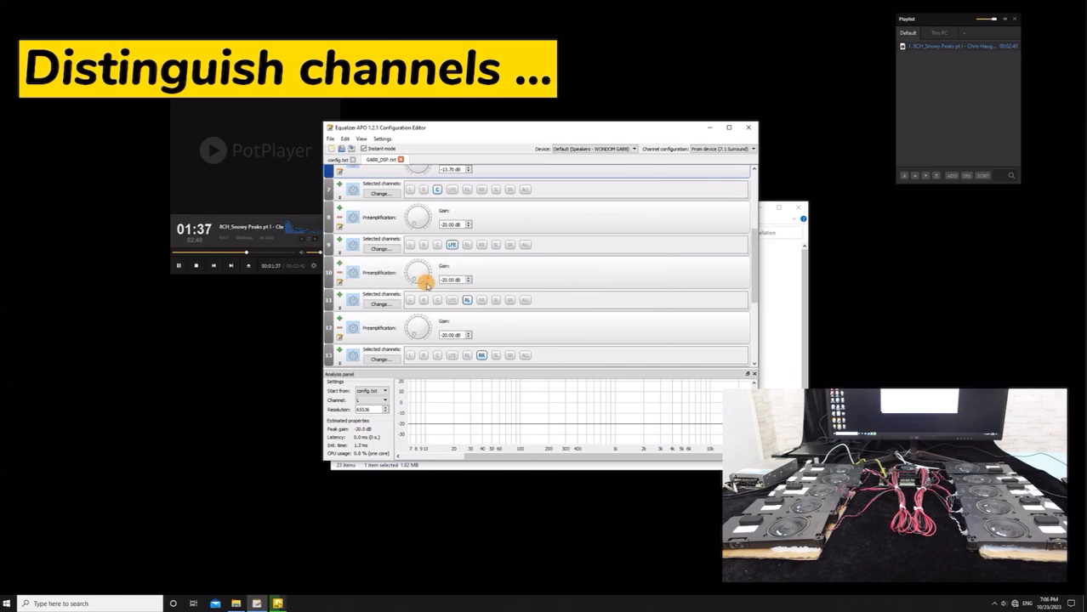
pyautogui.moveTo(416, 275); pyautogui.dragTo(426, 273)
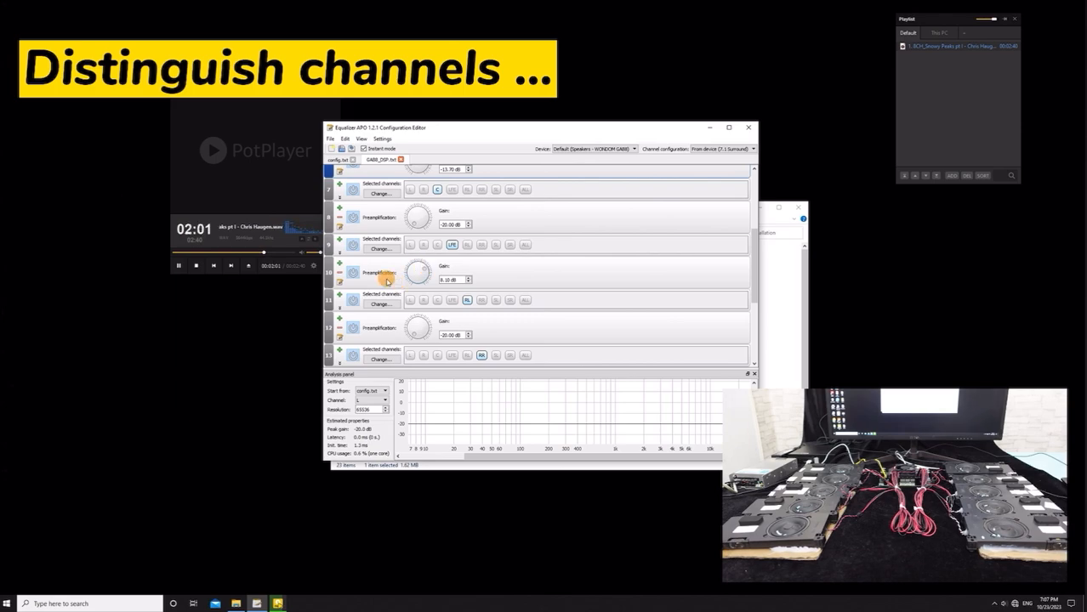
# Switch the LFE preamplification filter off and on once more, and set its gain to -20 dB
pyautogui.click(351, 273)
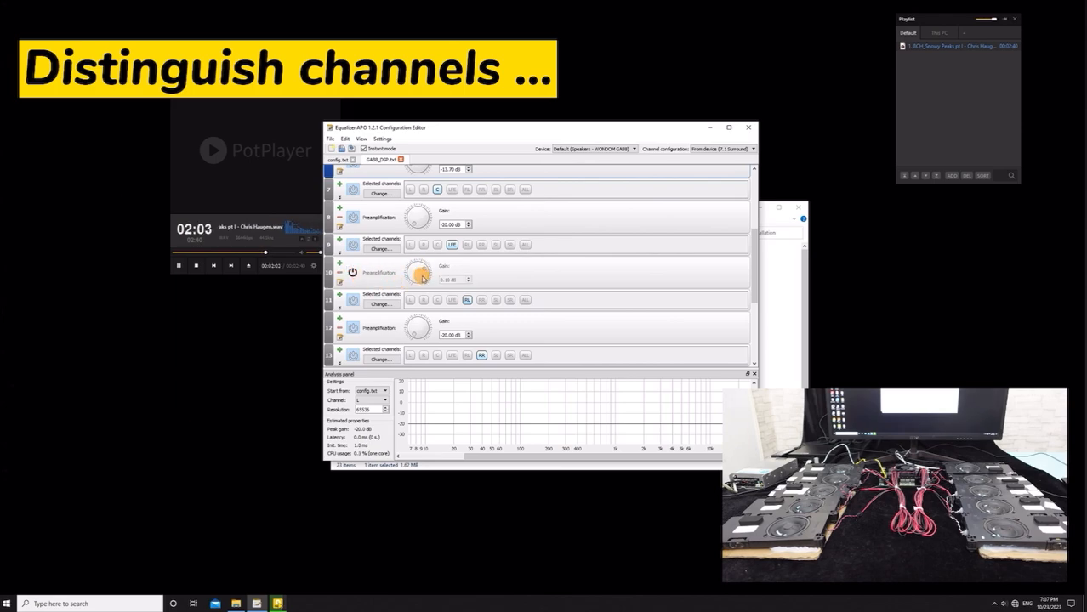
pyautogui.click(417, 270)
pyautogui.click(352, 273)
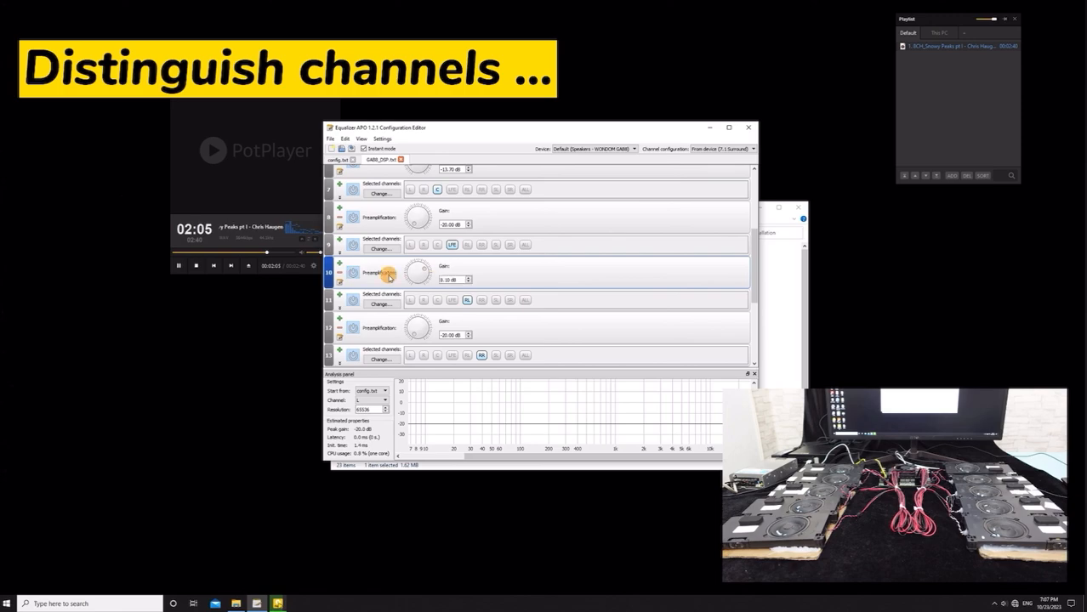
pyautogui.moveTo(407, 260); pyautogui.dragTo(410, 291)
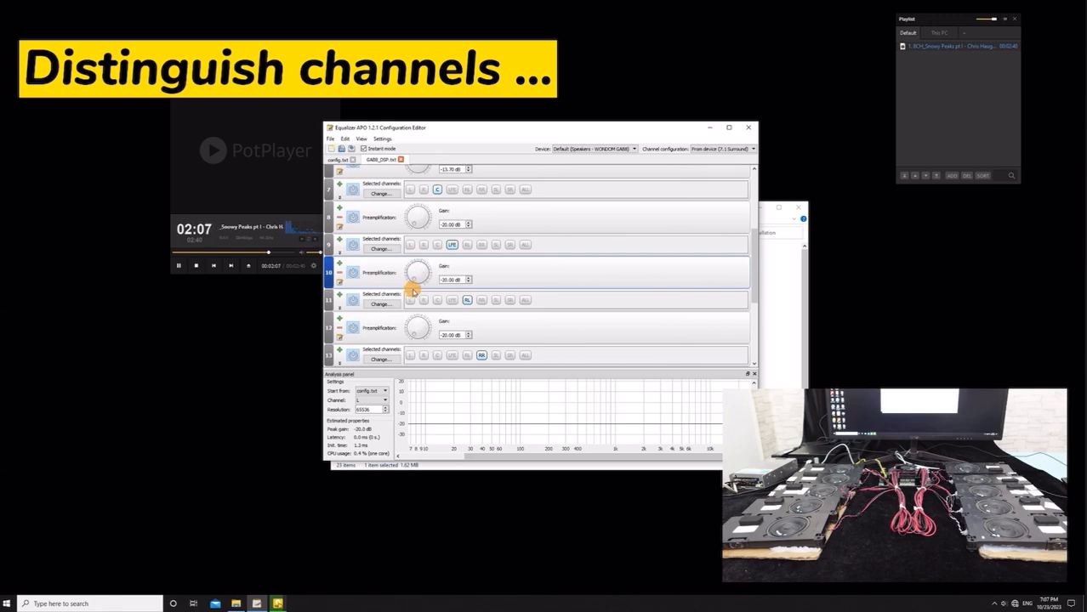
# Test the RL channel's preamplification by switching it off and on and raising its gain to 6.30 dB, and return the gain to -20 dB
pyautogui.click(352, 327)
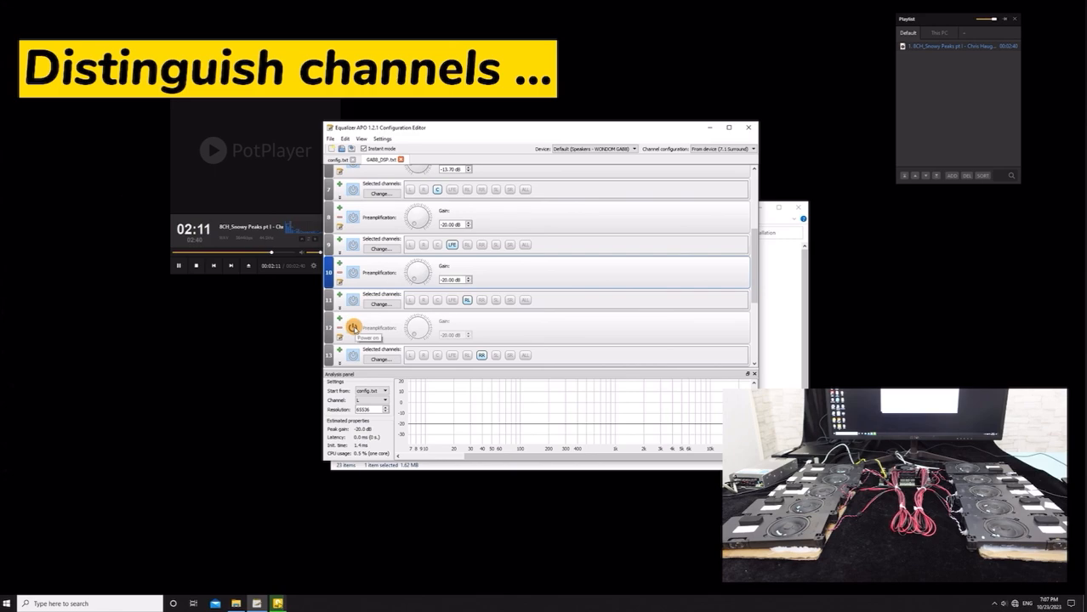
pyautogui.click(352, 328)
pyautogui.moveTo(413, 325); pyautogui.dragTo(483, 323)
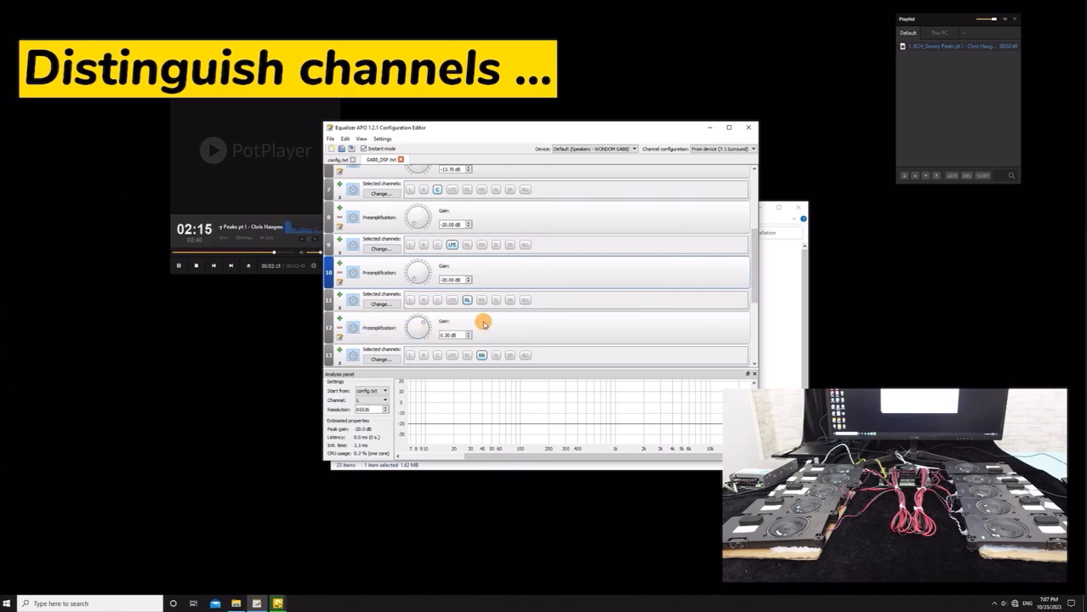
pyautogui.scroll(-3, 485, 323)
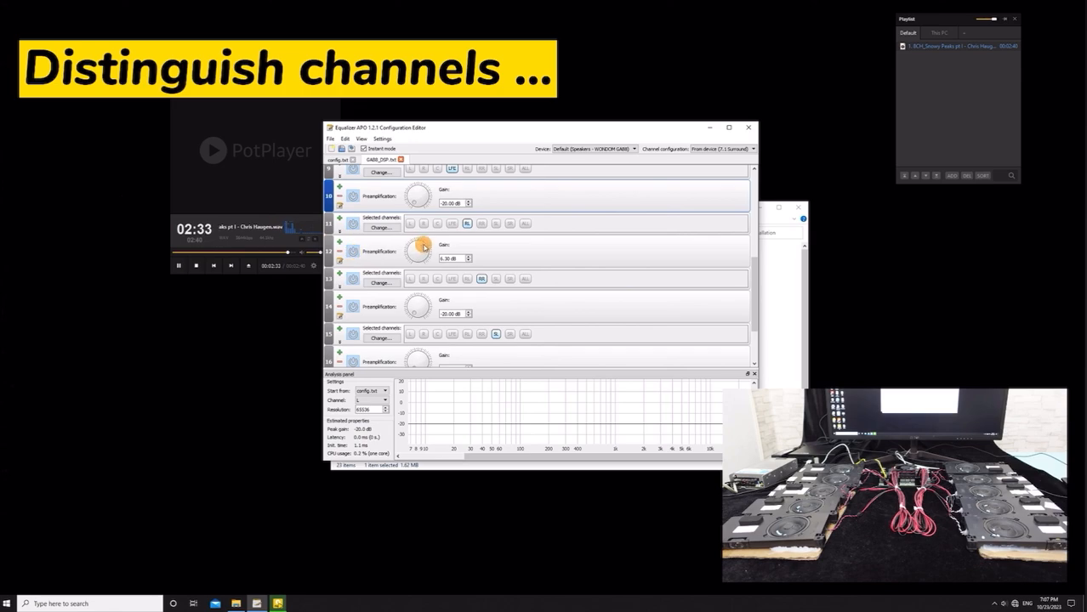
pyautogui.moveTo(423, 247); pyautogui.dragTo(413, 266)
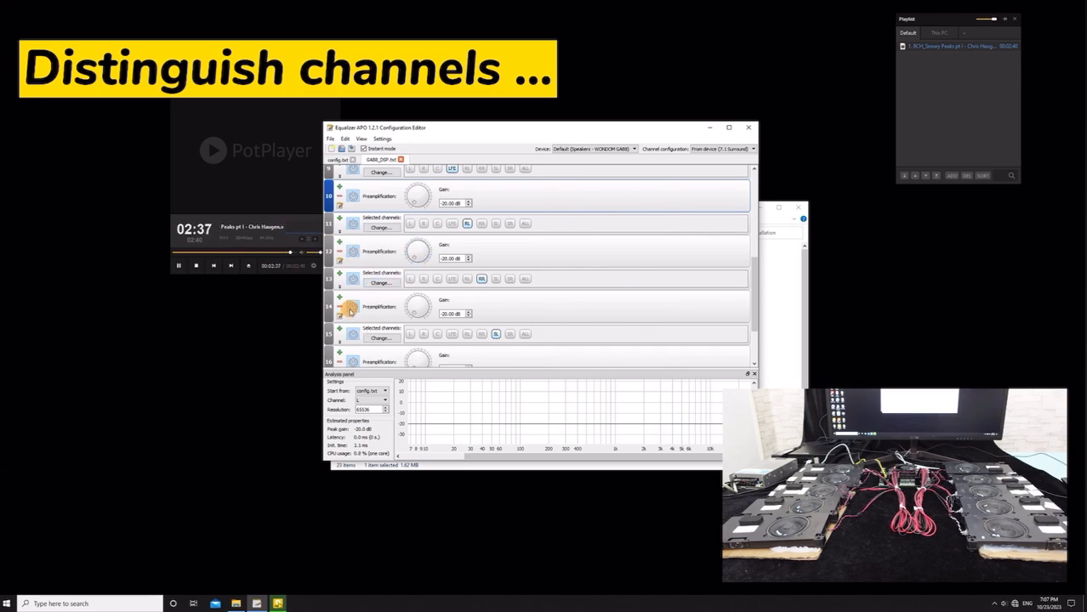
# Test the RR channel's preamplification by switching it off and on during resumed playback, raising its gain to 15.20 dB and returning it to -20 dB
pyautogui.click(352, 309)
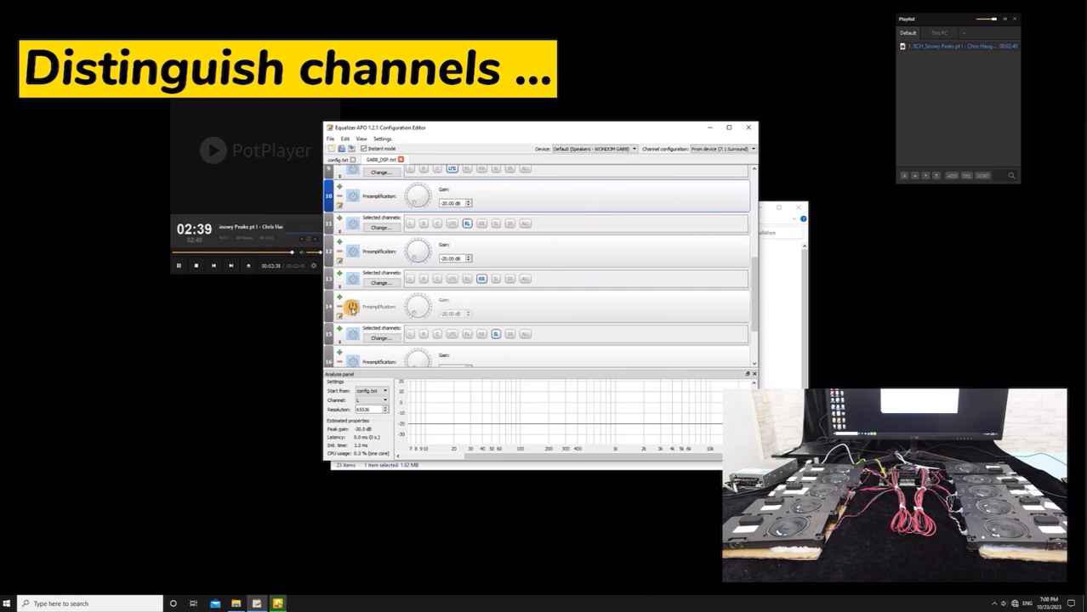
pyautogui.click(179, 267)
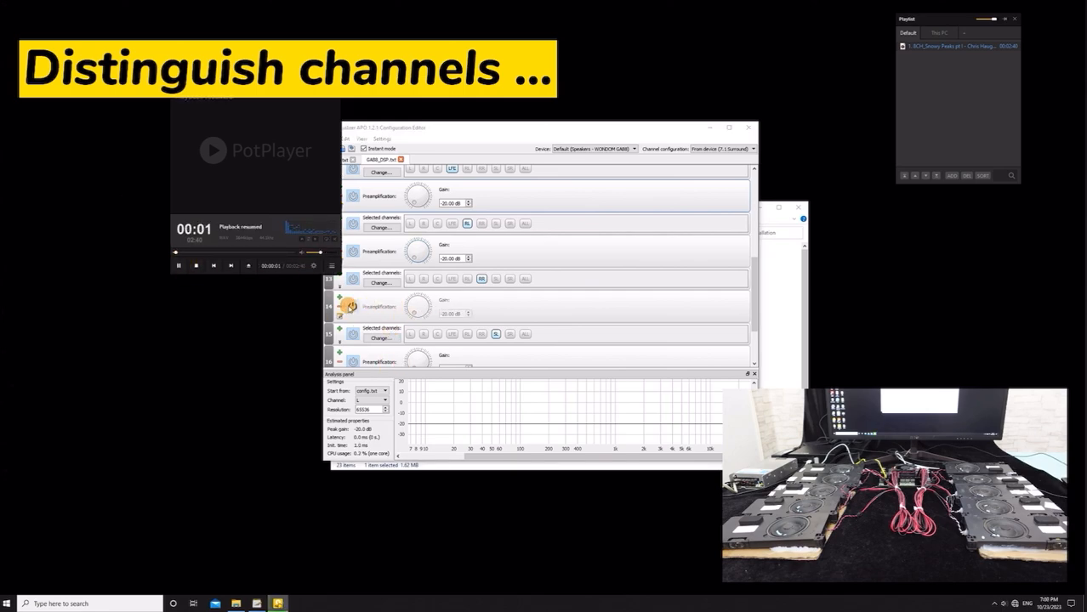
pyautogui.click(351, 307)
pyautogui.moveTo(404, 318); pyautogui.dragTo(426, 309)
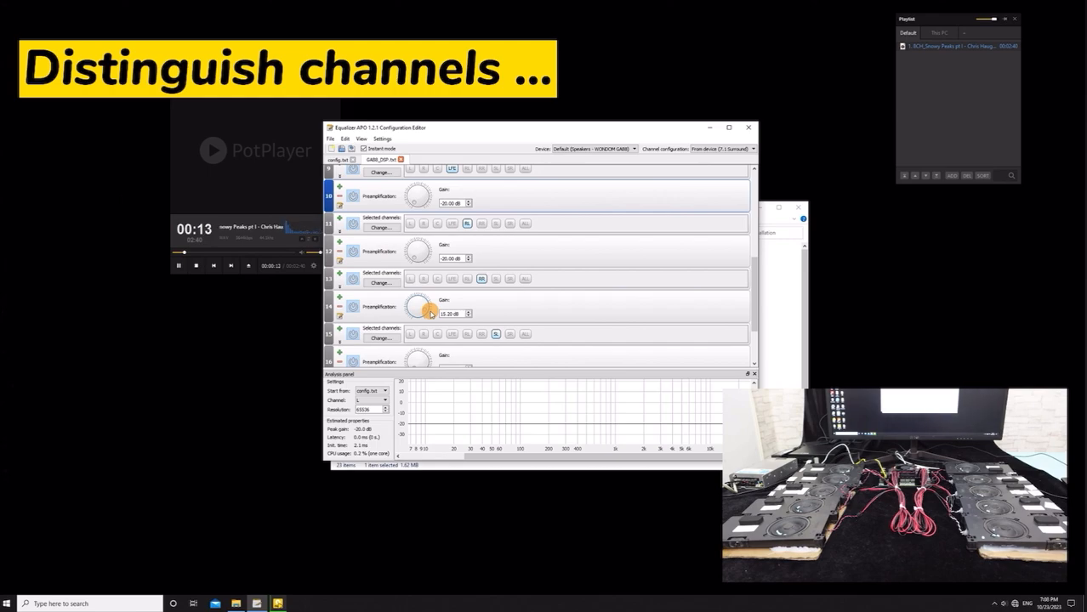
pyautogui.moveTo(431, 314); pyautogui.dragTo(408, 316)
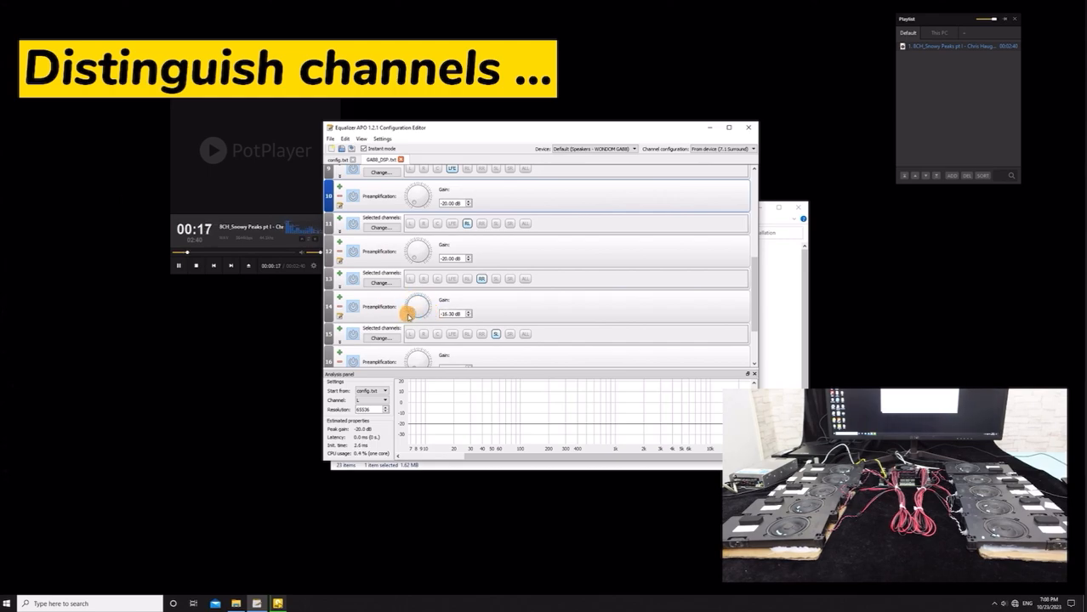
# Test the SR channel by raising its gain to 15 dB and back to -20 dB, and sweep the SL channel's gain, ending at -20 dB
pyautogui.scroll(-2, 544, 323)
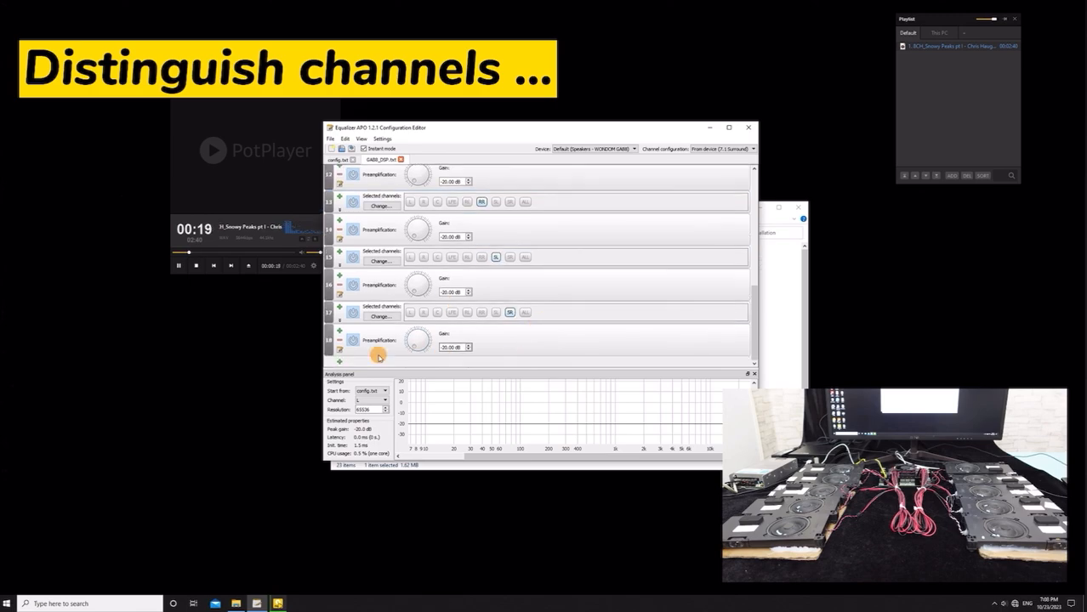
pyautogui.moveTo(412, 351)
pyautogui.mouseDown()
pyautogui.moveTo(408, 333)
pyautogui.moveTo(423, 333)
pyautogui.moveTo(428, 347)
pyautogui.mouseUp()
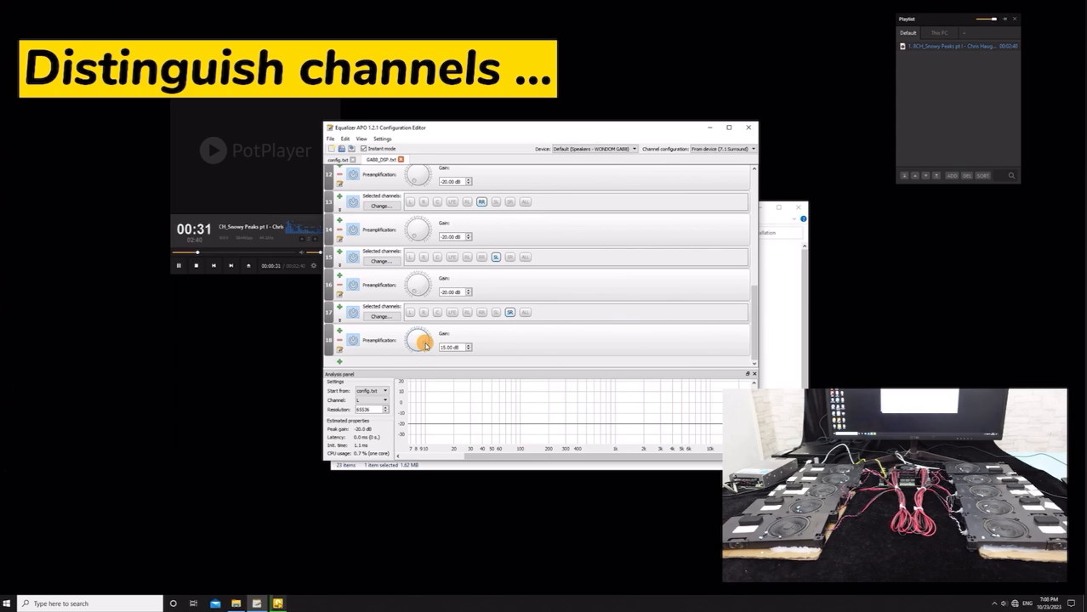
pyautogui.moveTo(426, 346)
pyautogui.mouseDown()
pyautogui.moveTo(409, 333)
pyautogui.moveTo(412, 350)
pyautogui.mouseUp()
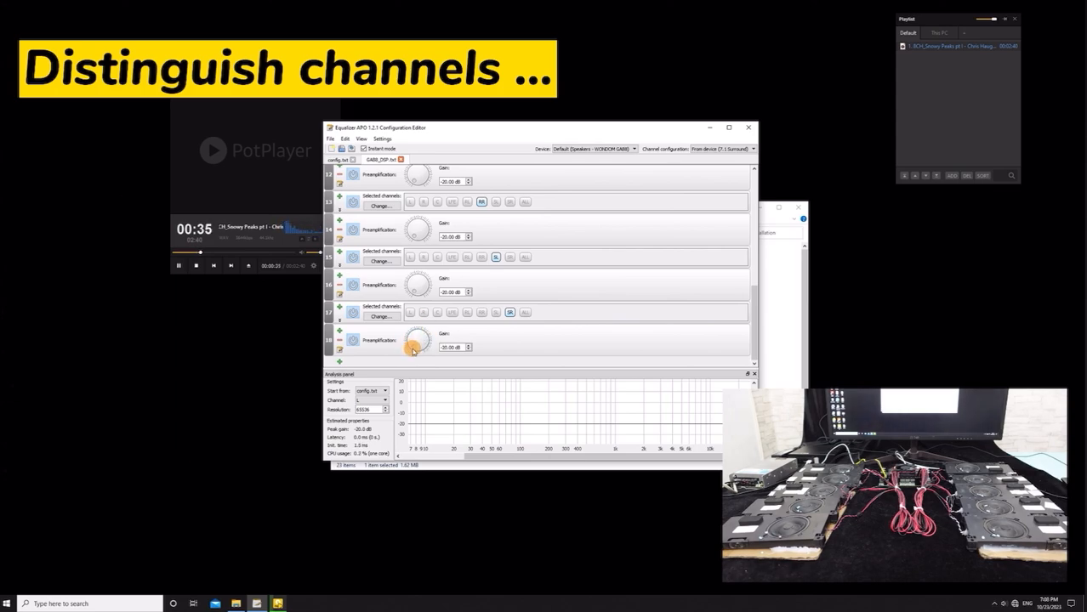
pyautogui.moveTo(414, 299)
pyautogui.mouseDown()
pyautogui.moveTo(412, 280)
pyautogui.moveTo(428, 288)
pyautogui.mouseUp()
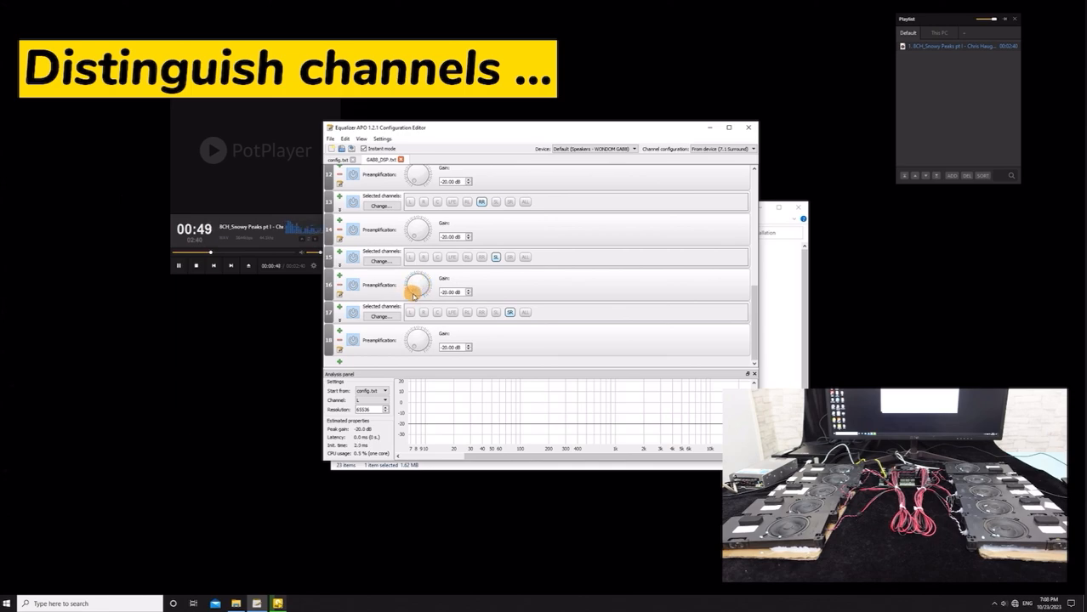
# Test the C channel by raising its preamplification gain to 15.30 dB and turning it back down
pyautogui.scroll(3, 554, 263)
pyautogui.scroll(2, 554, 263)
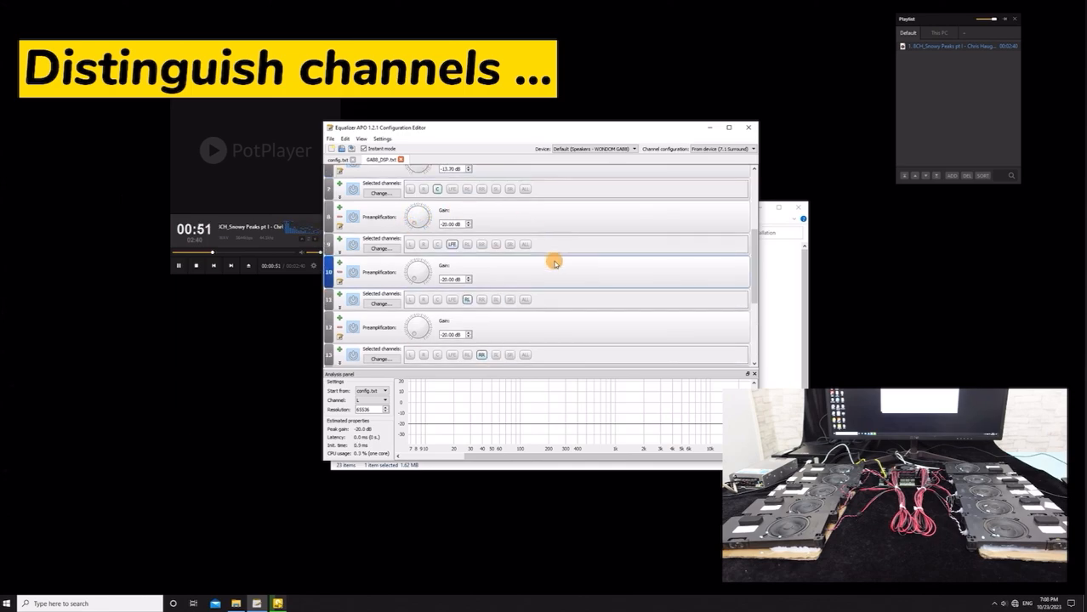
pyautogui.moveTo(412, 219); pyautogui.dragTo(423, 220)
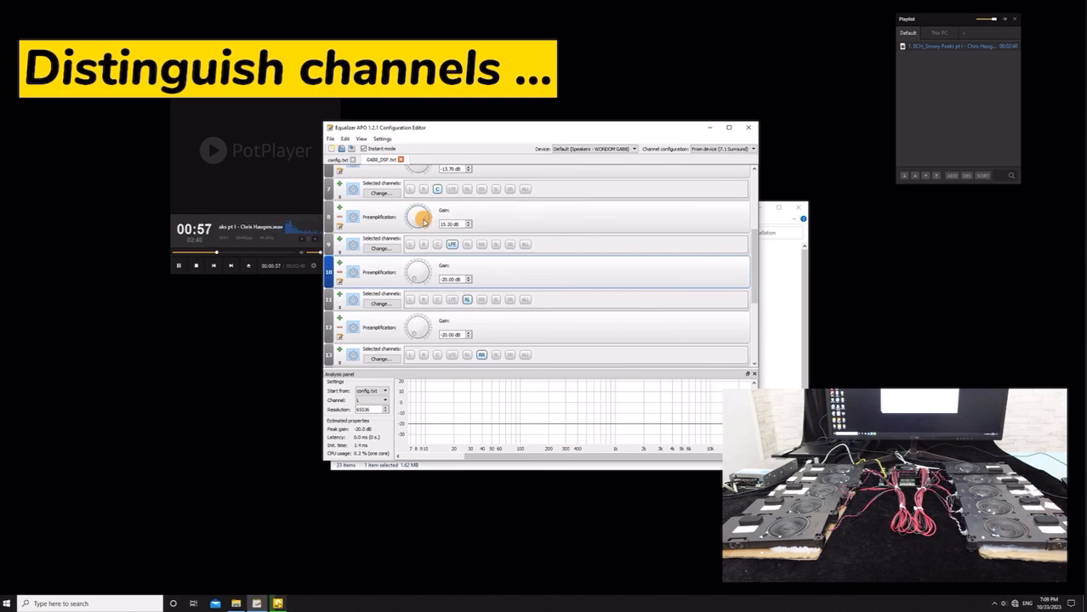
pyautogui.moveTo(426, 222)
pyautogui.mouseDown()
pyautogui.moveTo(408, 209)
pyautogui.moveTo(412, 226)
pyautogui.mouseUp()
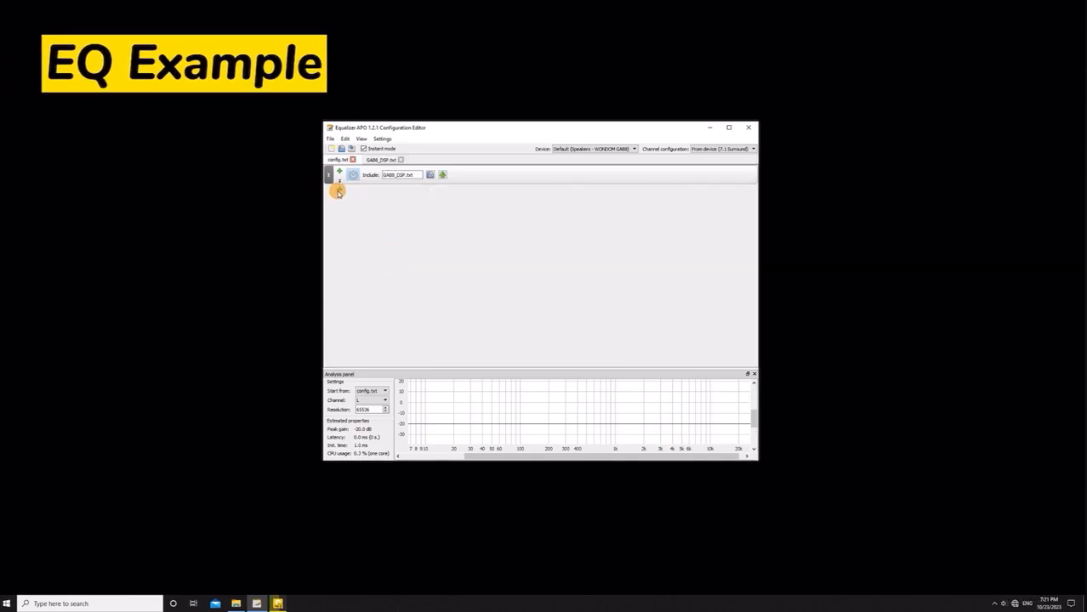
# Add an Include entry to config.txt and create a text document named heavy_bass in the config folder while choosing its file
pyautogui.click(338, 191)
pyautogui.moveTo(375, 209)
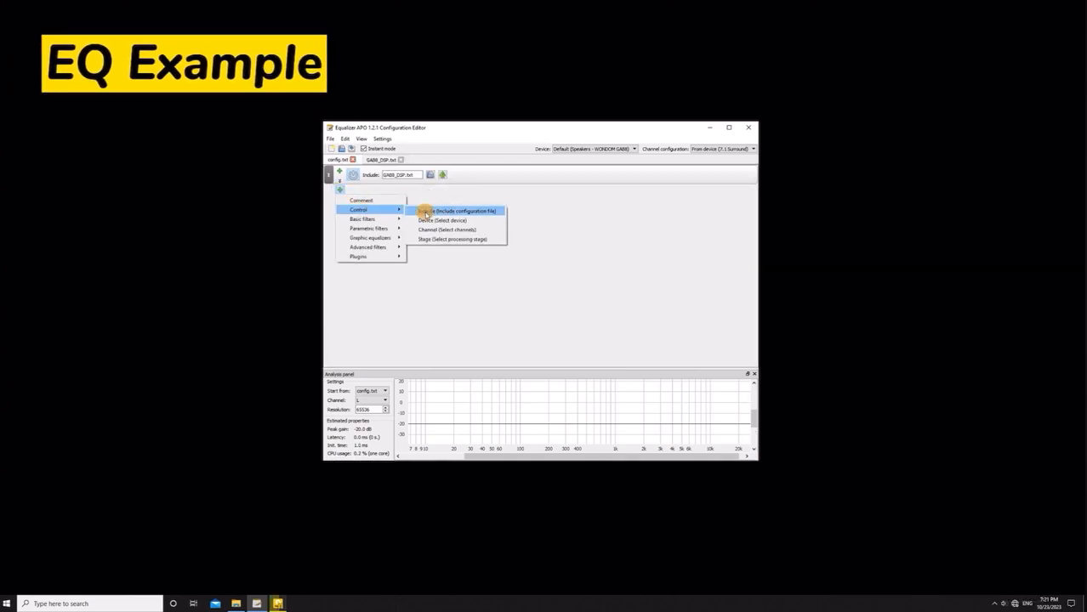
pyautogui.click(424, 211)
pyautogui.click(415, 193)
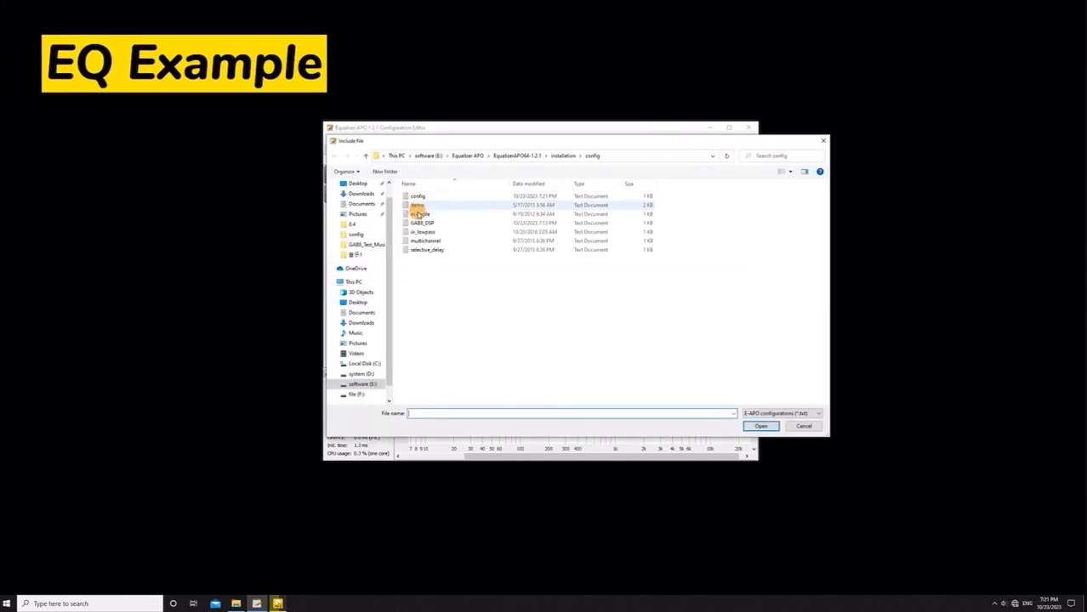
pyautogui.rightClick(454, 311)
pyautogui.moveTo(524, 402)
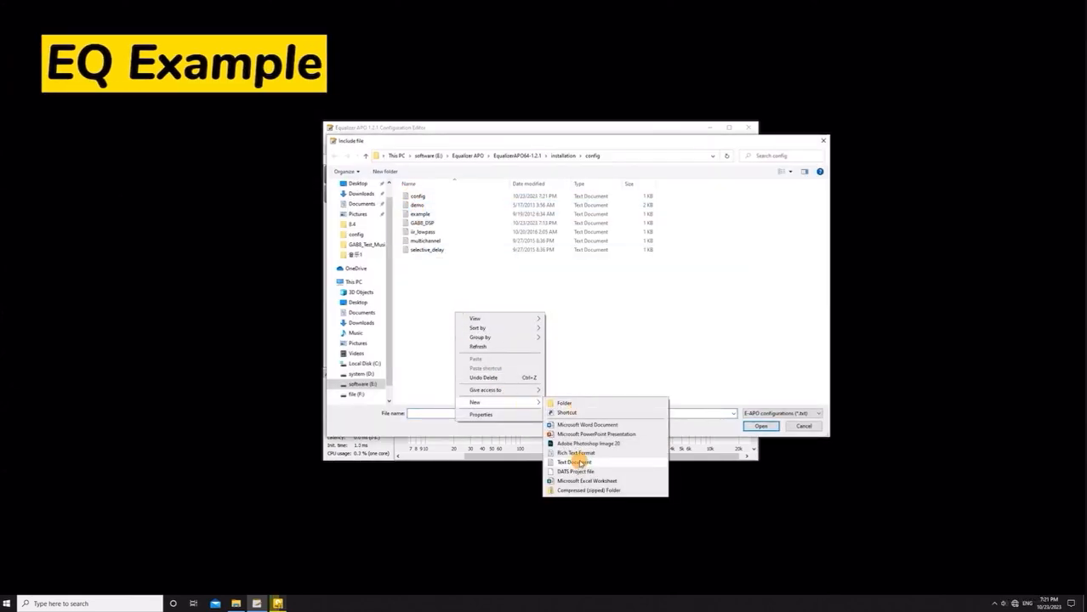
pyautogui.click(574, 462)
pyautogui.write('heavy_bass')
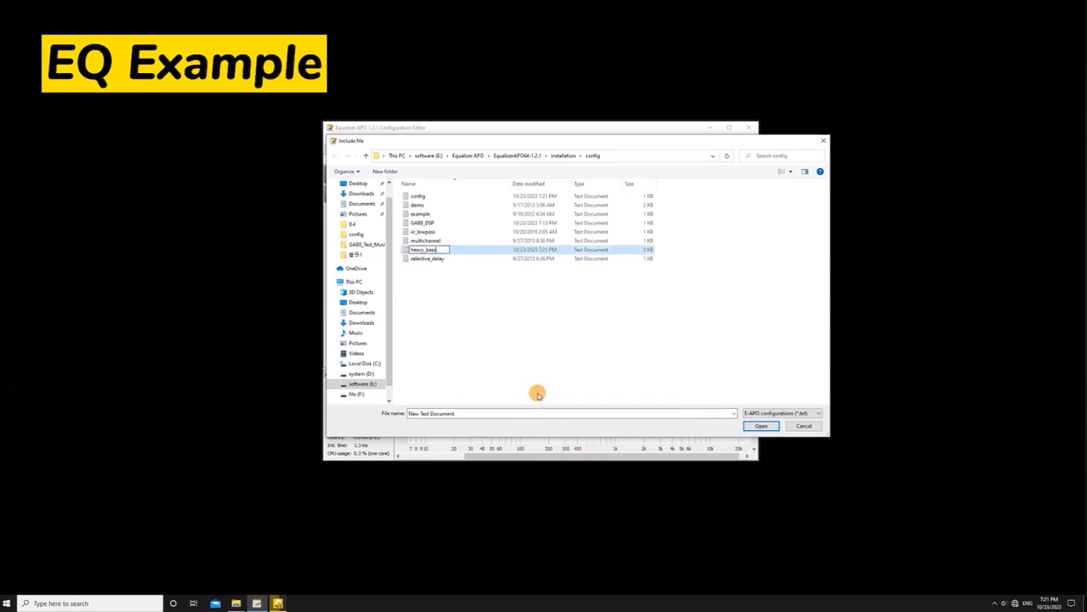
pyautogui.press('Return')
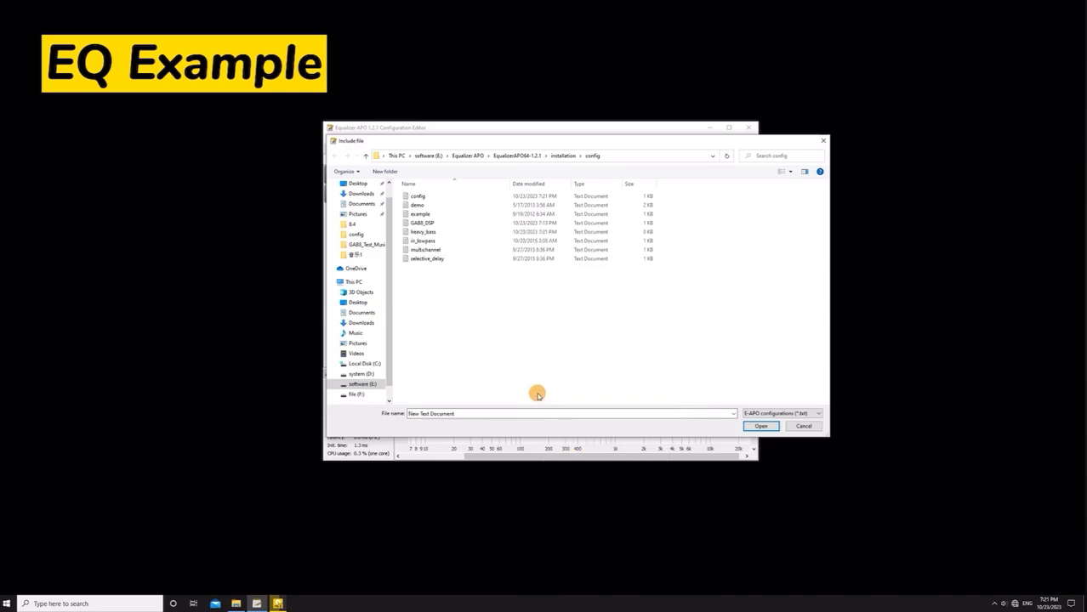
# Choose heavy_bass as the included configuration file and open it for editing
pyautogui.click(437, 233)
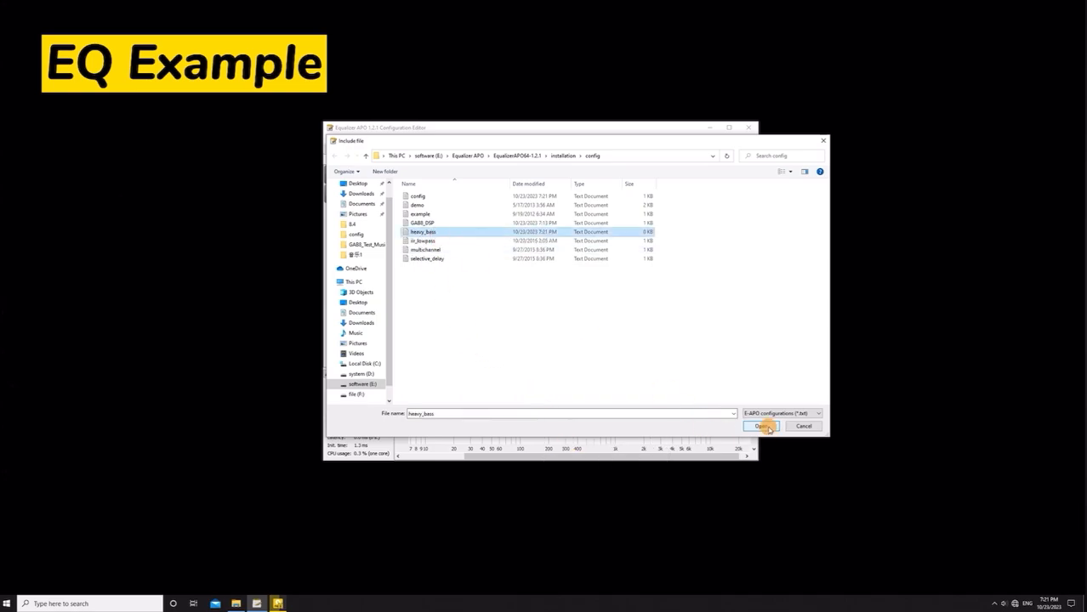
pyautogui.click(760, 426)
pyautogui.click(447, 194)
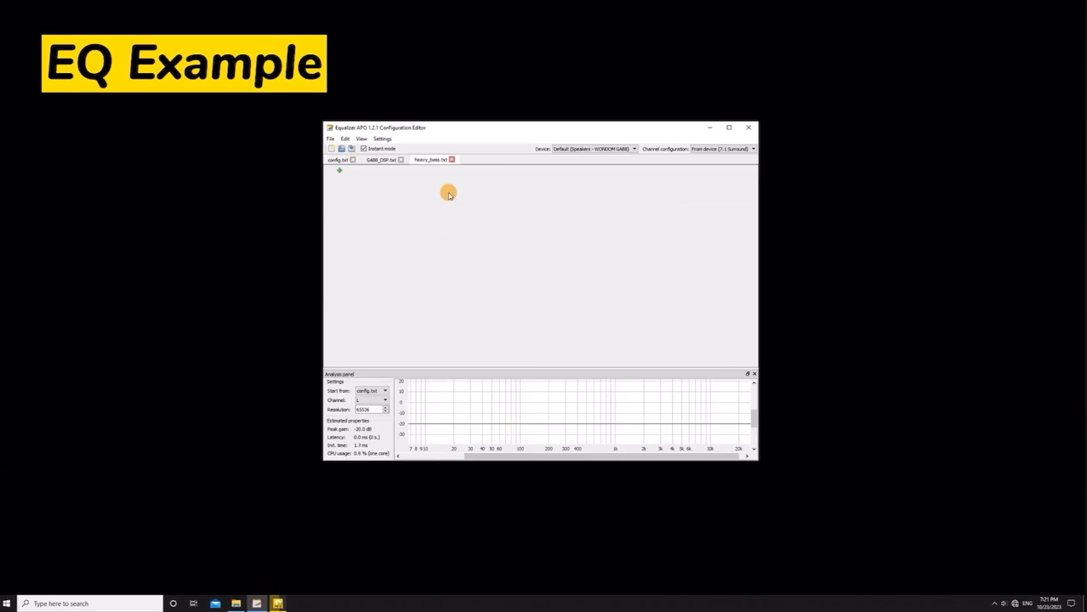
# Add a 15-band graphic equalizer to heavy_bass.txt
pyautogui.click(339, 171)
pyautogui.moveTo(374, 218)
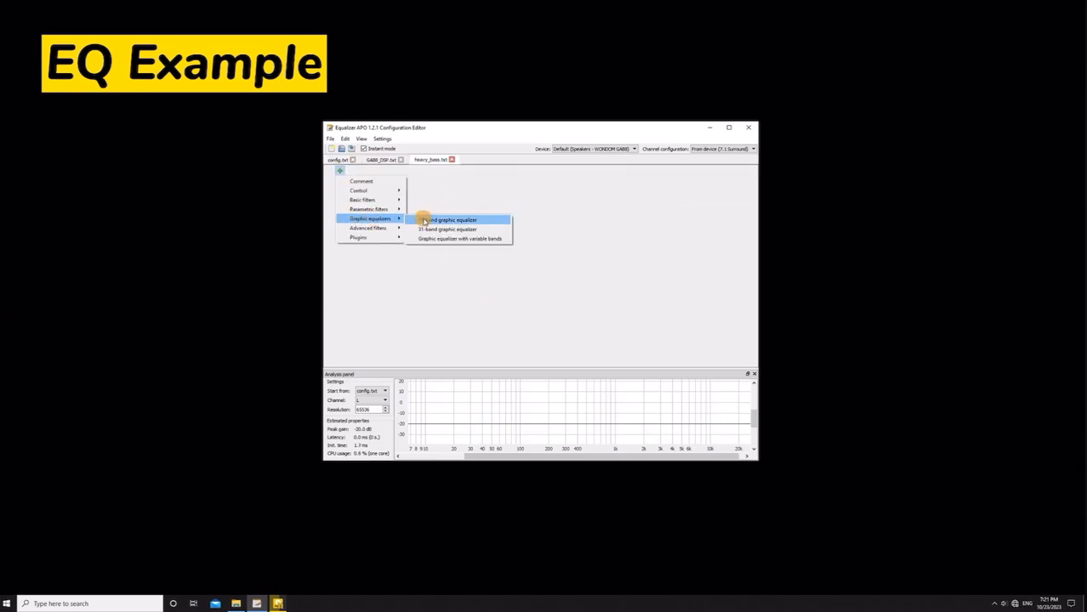
pyautogui.click(422, 219)
# Set the equalizer gains to 6 dB at 25 Hz and 40 Hz, 5 dB at 63 Hz and 8 dB at 100 Hz
pyautogui.click(738, 174)
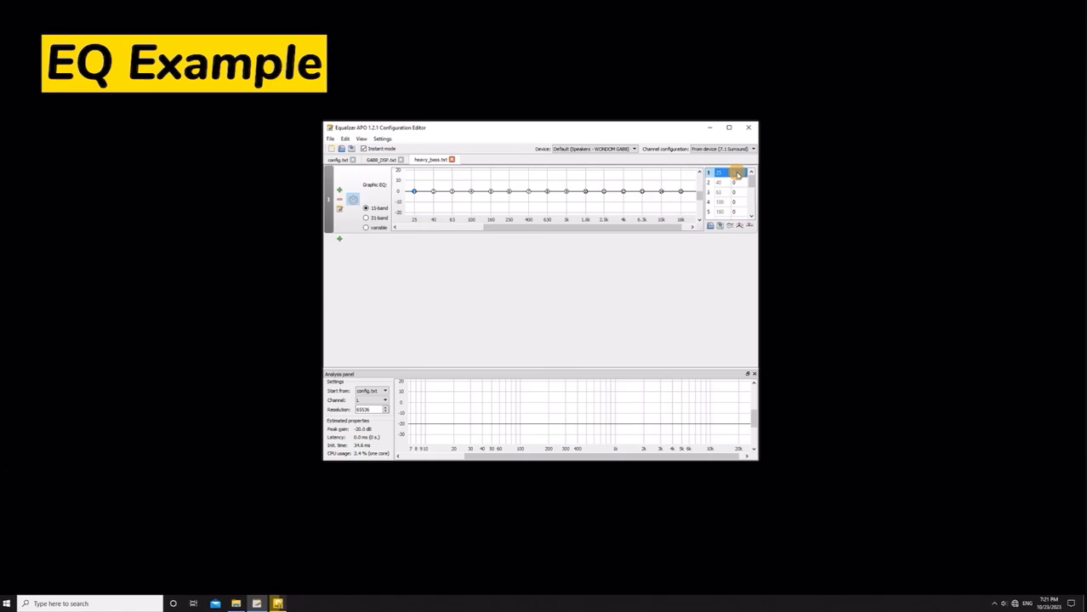
pyautogui.write('6')
pyautogui.click(736, 183)
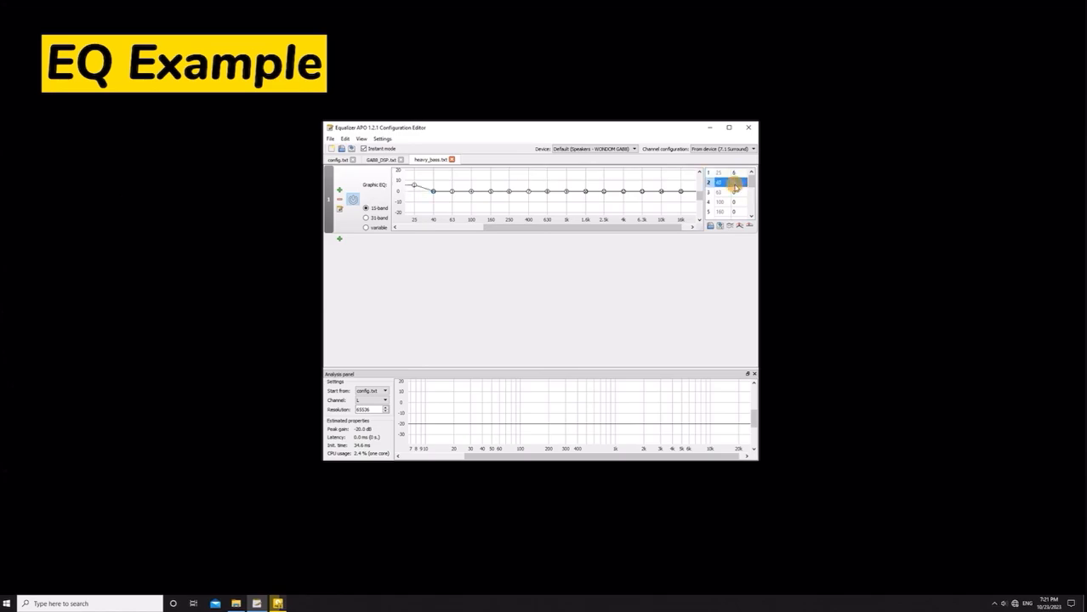
pyautogui.write('6')
pyautogui.click(736, 193)
pyautogui.write('5')
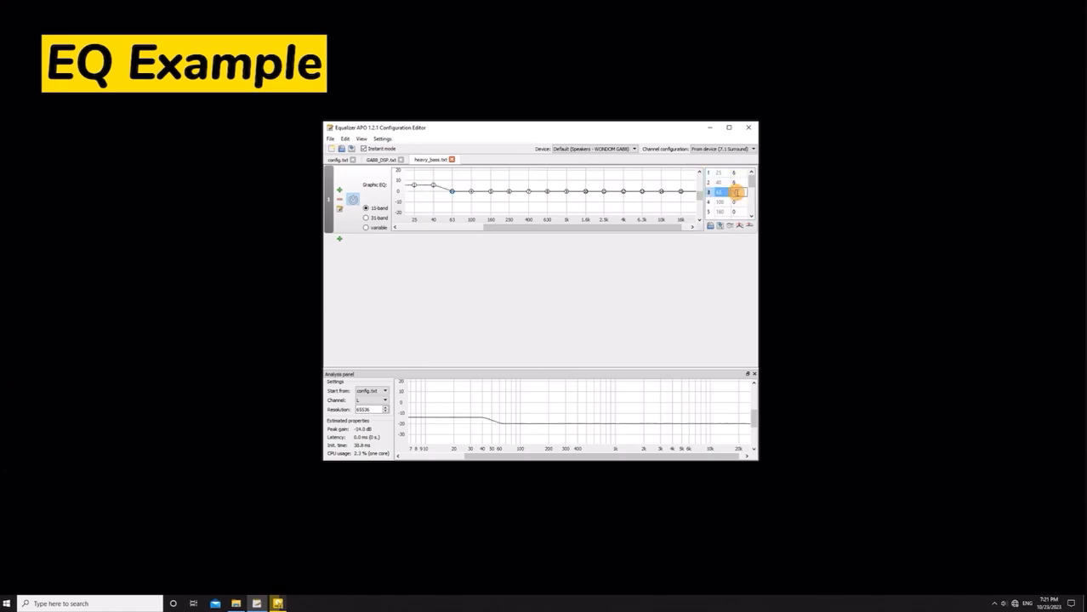
pyautogui.click(735, 203)
pyautogui.write('8')
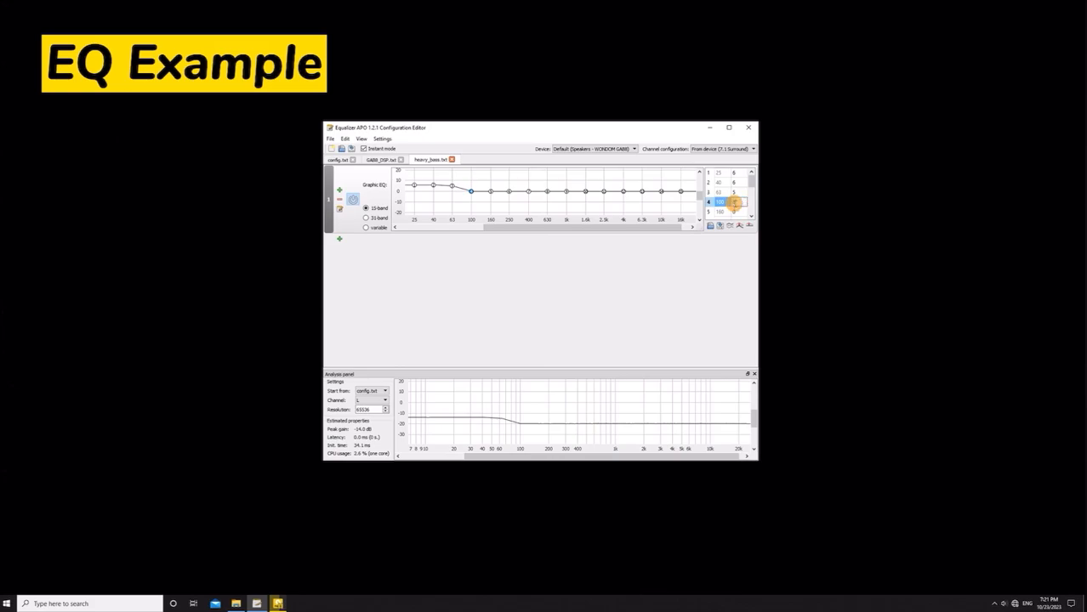
# Set the equalizer gains to 5 dB at 160 Hz and 2 dB at 250 Hz, leaving the higher bands flat
pyautogui.click(736, 213)
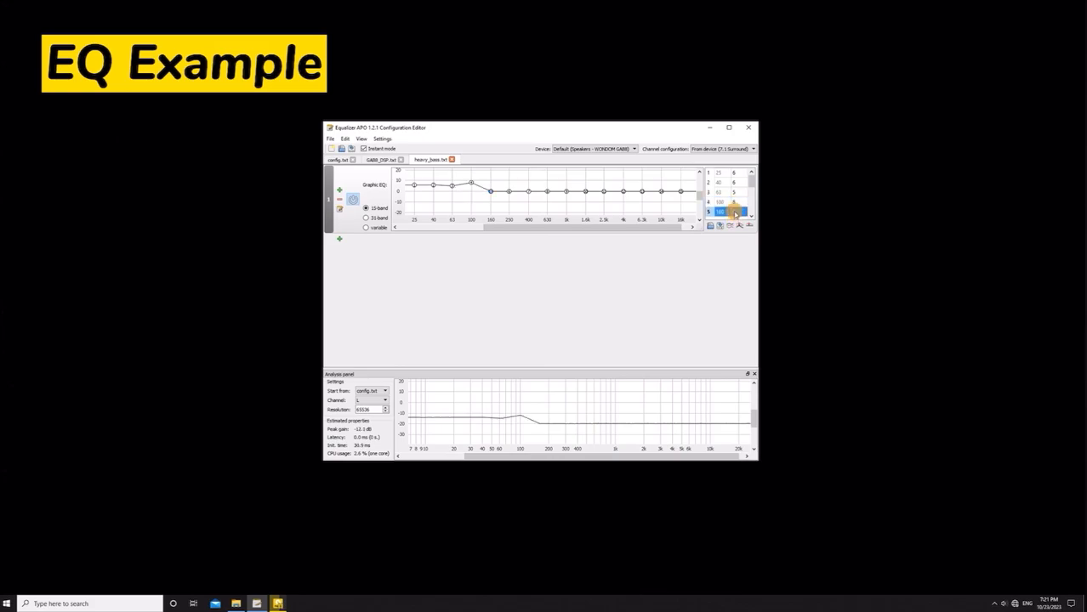
pyautogui.write('5')
pyautogui.moveTo(751, 184); pyautogui.dragTo(751, 195)
pyautogui.click(736, 175)
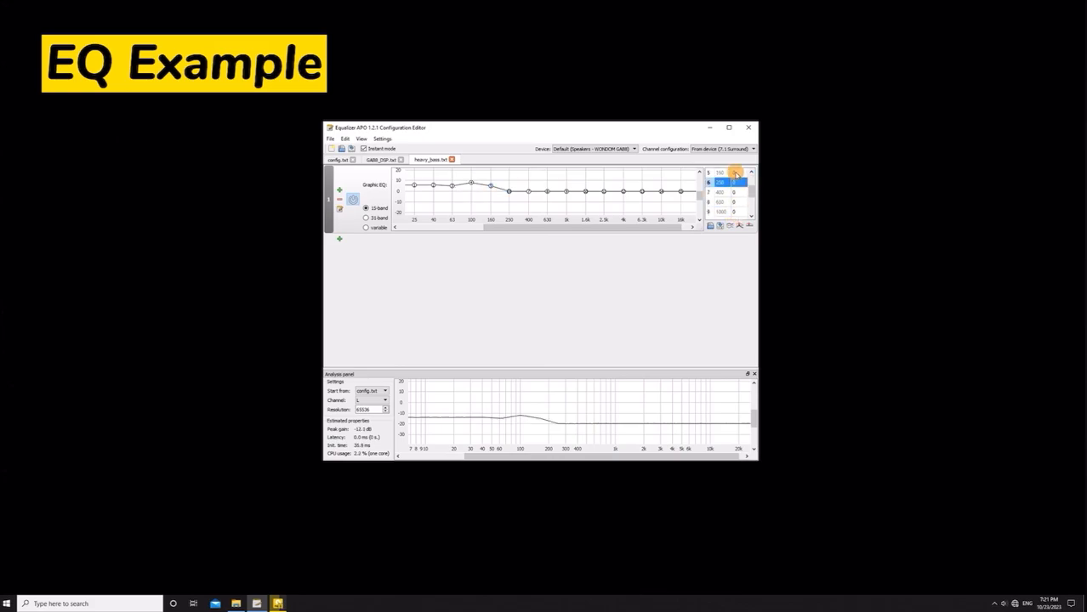
pyautogui.write('2')
pyautogui.click(747, 193)
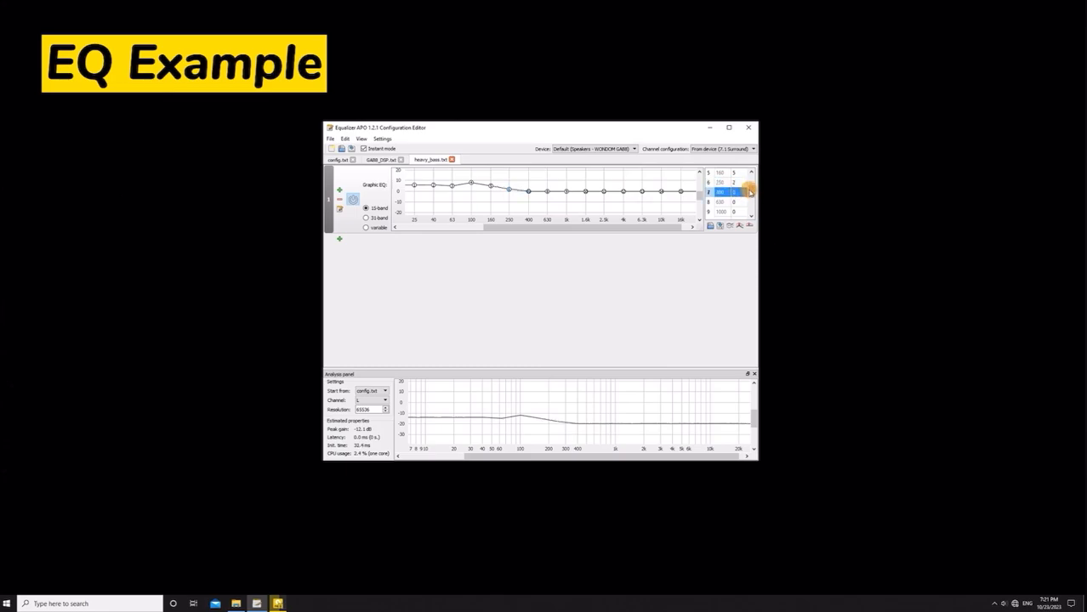
pyautogui.moveTo(749, 193); pyautogui.dragTo(749, 206)
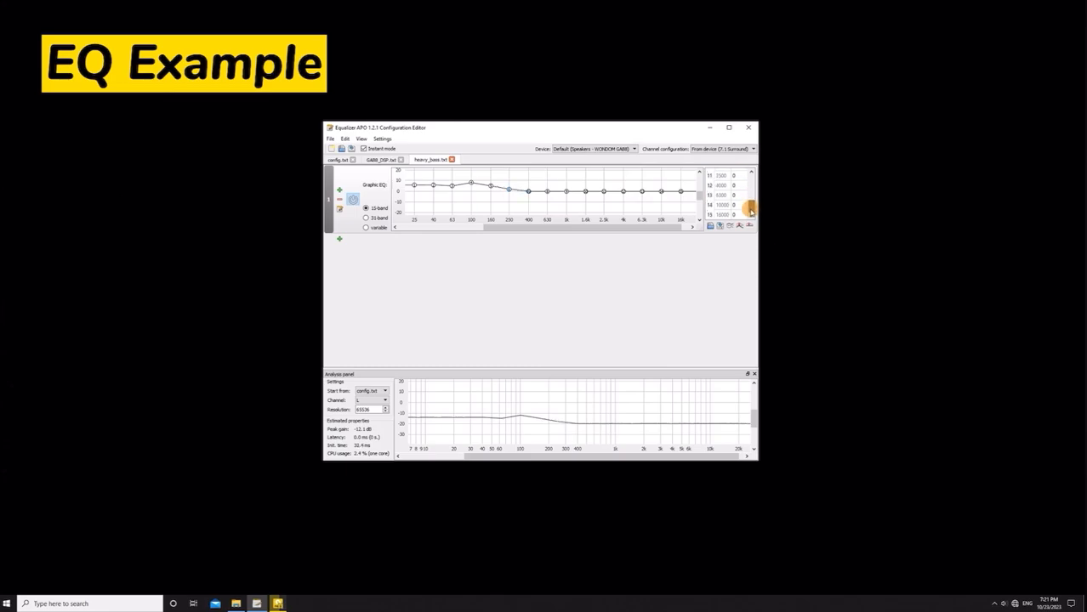
# Save the heavy_bass.txt configuration and close it
pyautogui.click(330, 139)
pyautogui.click(340, 170)
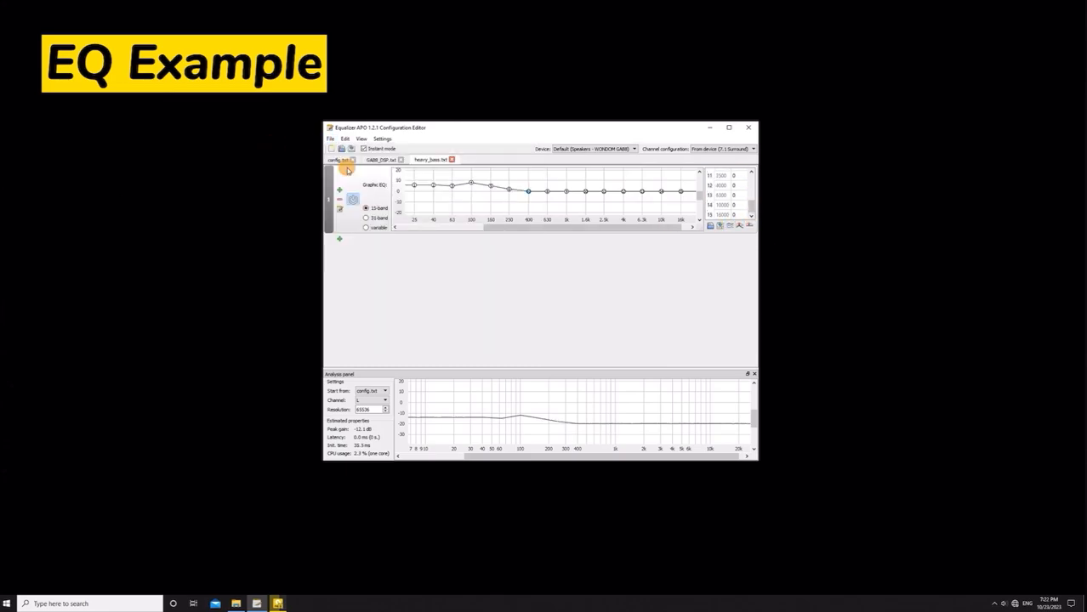
pyautogui.click(451, 161)
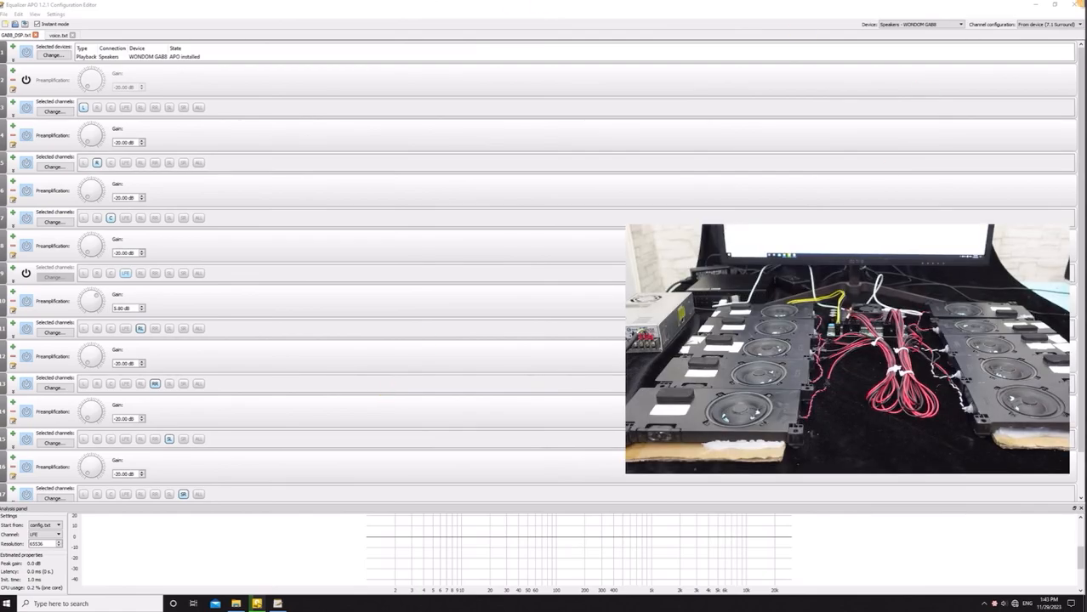
# Switch the LFE channel selection on in GAB8_DSP.txt and lower its preamplification gain to -19.70 dB
pyautogui.click(26, 273)
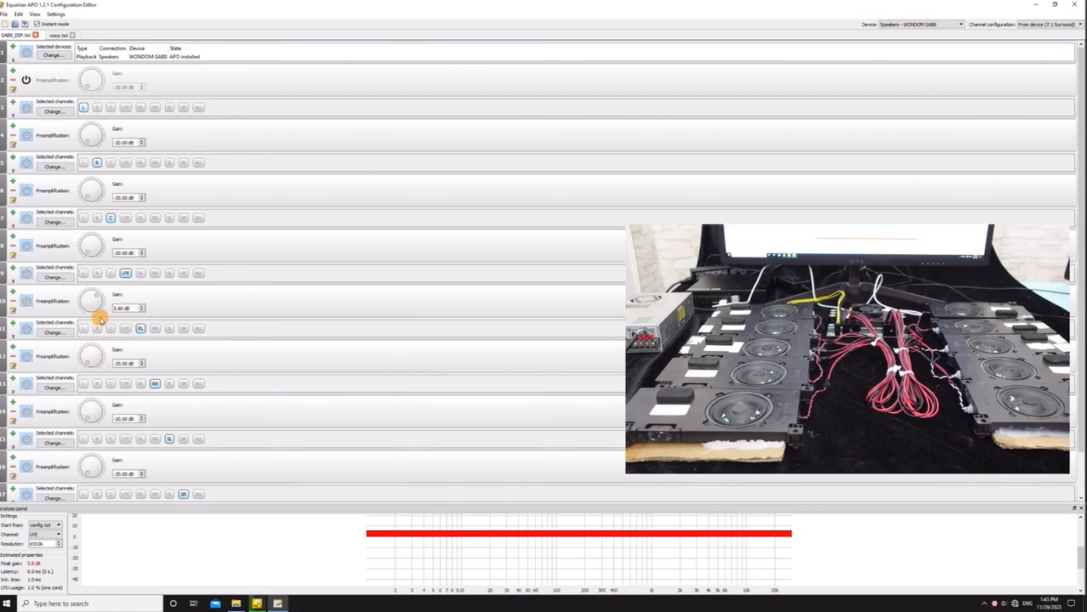
pyautogui.moveTo(100, 318)
pyautogui.mouseDown()
pyautogui.moveTo(91, 294)
pyautogui.moveTo(78, 299)
pyautogui.moveTo(80, 315)
pyautogui.mouseUp()
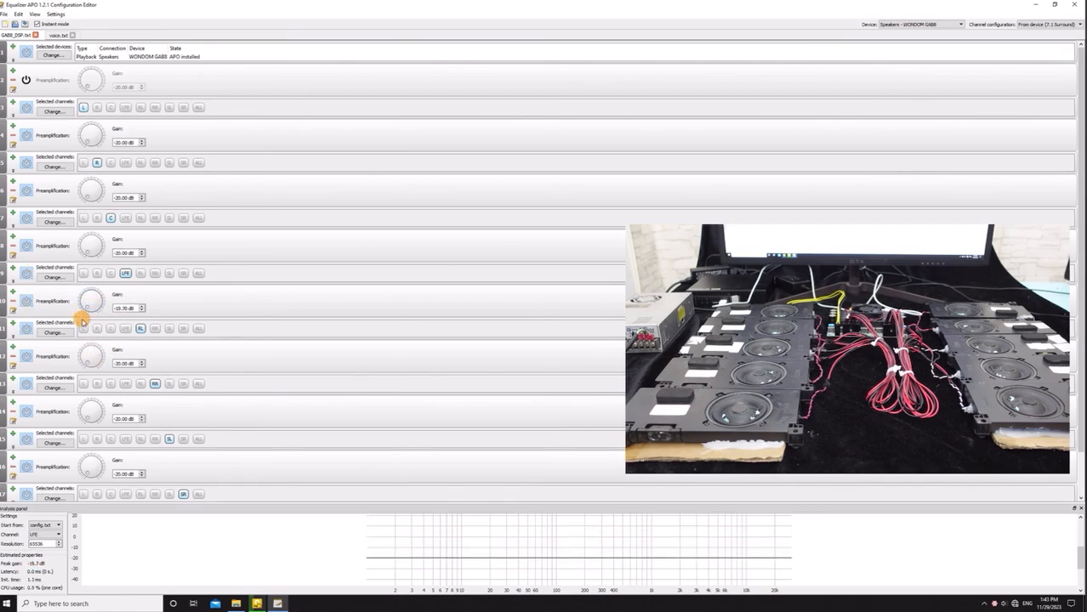
# Switch the L channel's preamplification off and back on, and raise its gain to 3.90 dB
pyautogui.click(27, 136)
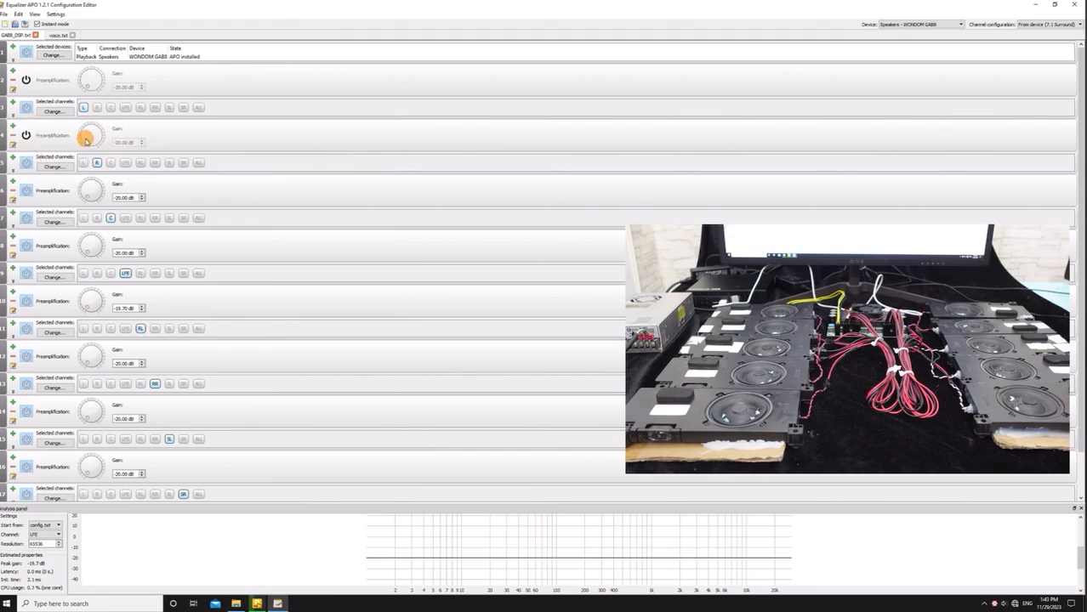
pyautogui.click(25, 135)
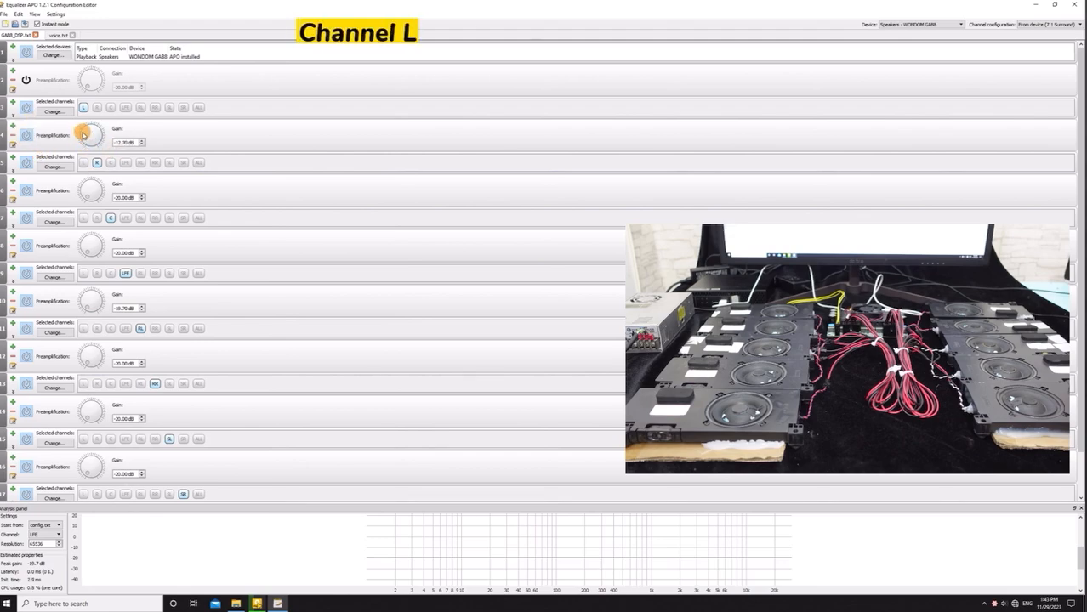
pyautogui.moveTo(84, 134); pyautogui.dragTo(94, 129)
# Include voice.txt under the L channel selection, then toggle the include off and back on
pyautogui.click(14, 126)
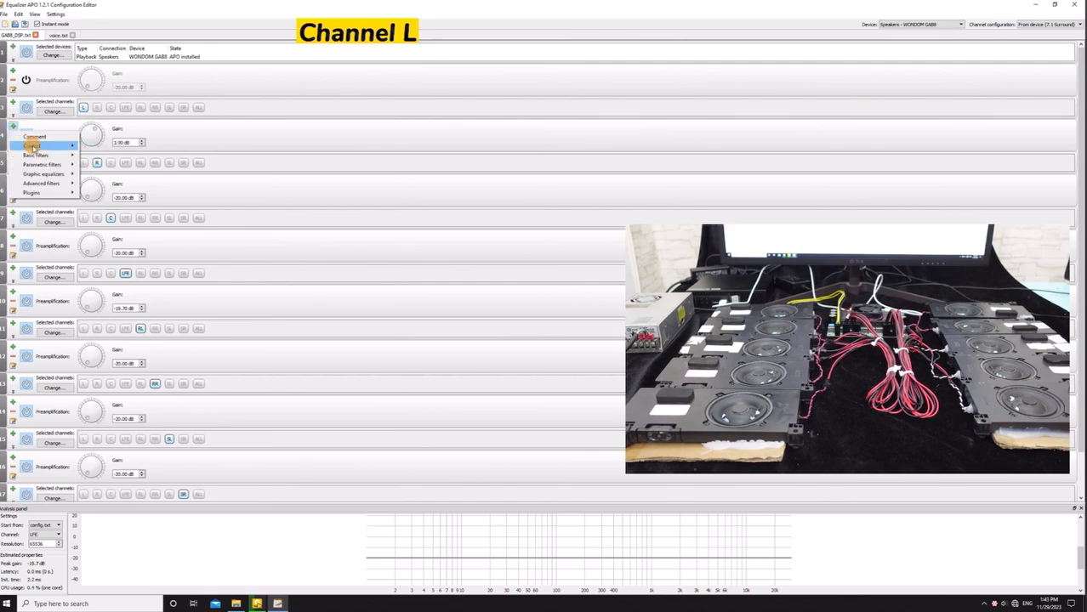
pyautogui.moveTo(38, 146)
pyautogui.click(92, 146)
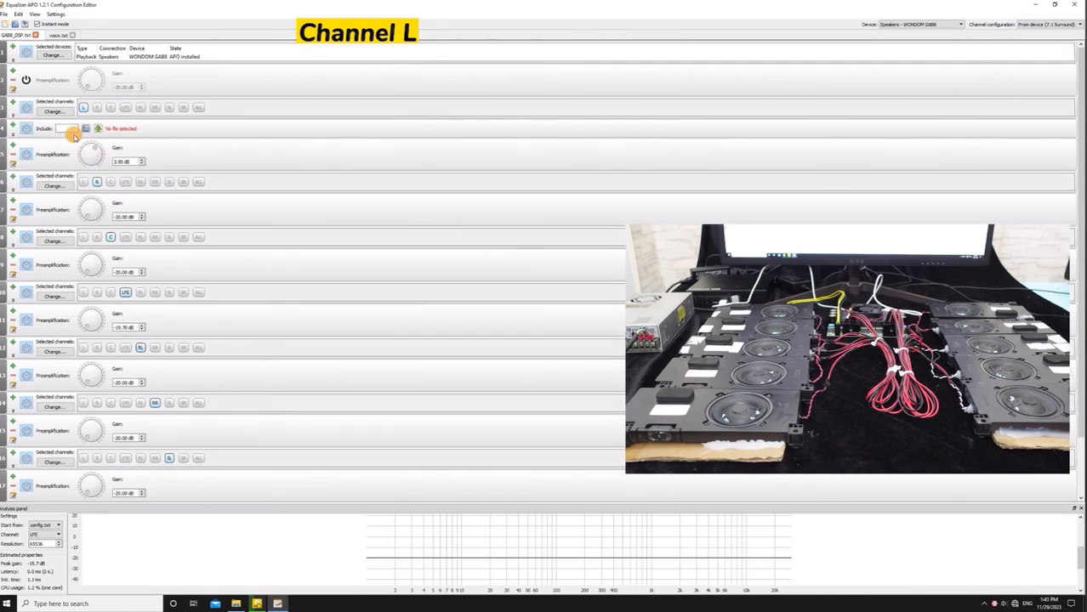
pyautogui.click(86, 128)
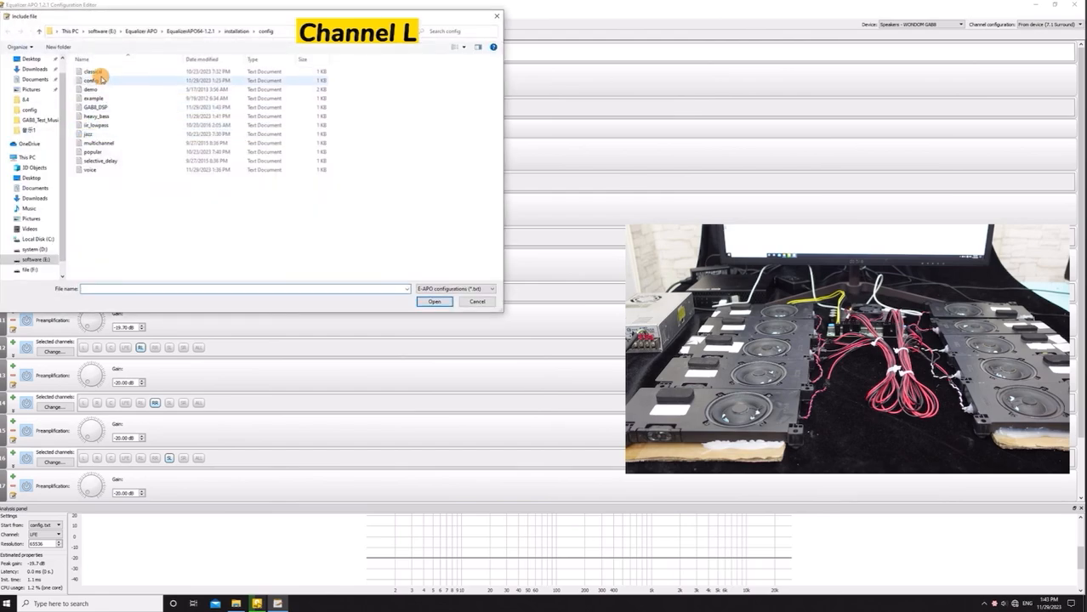
pyautogui.click(93, 169)
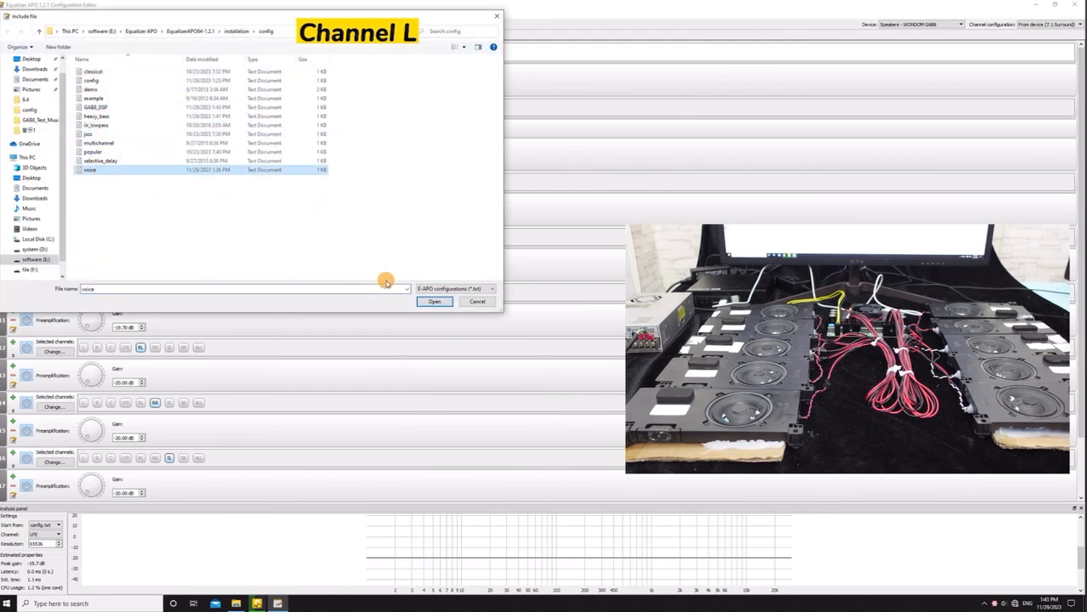
pyautogui.click(433, 302)
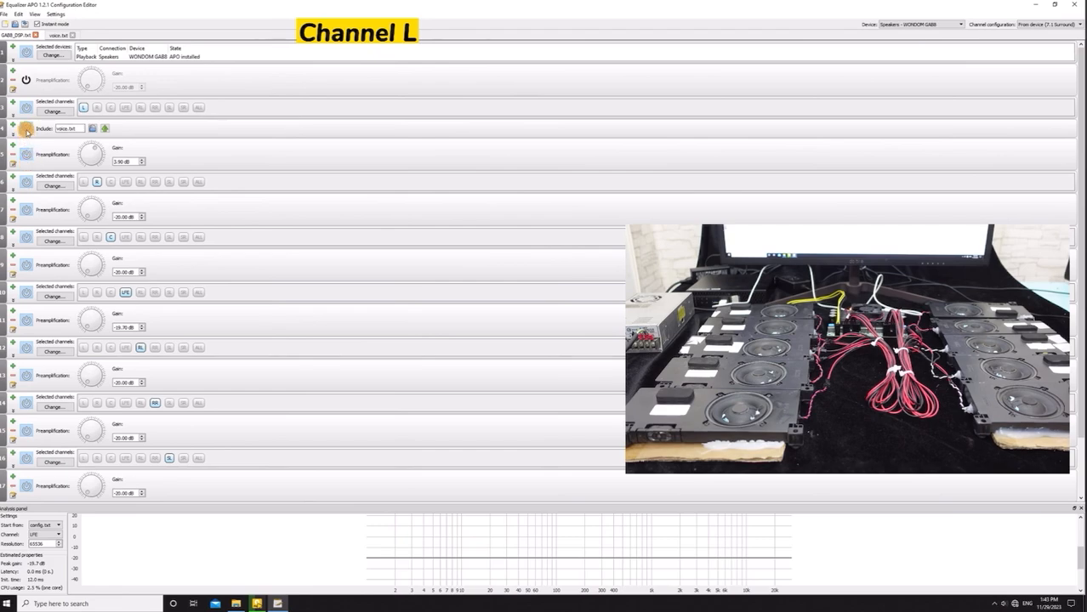
pyautogui.click(26, 129)
pyautogui.click(26, 129)
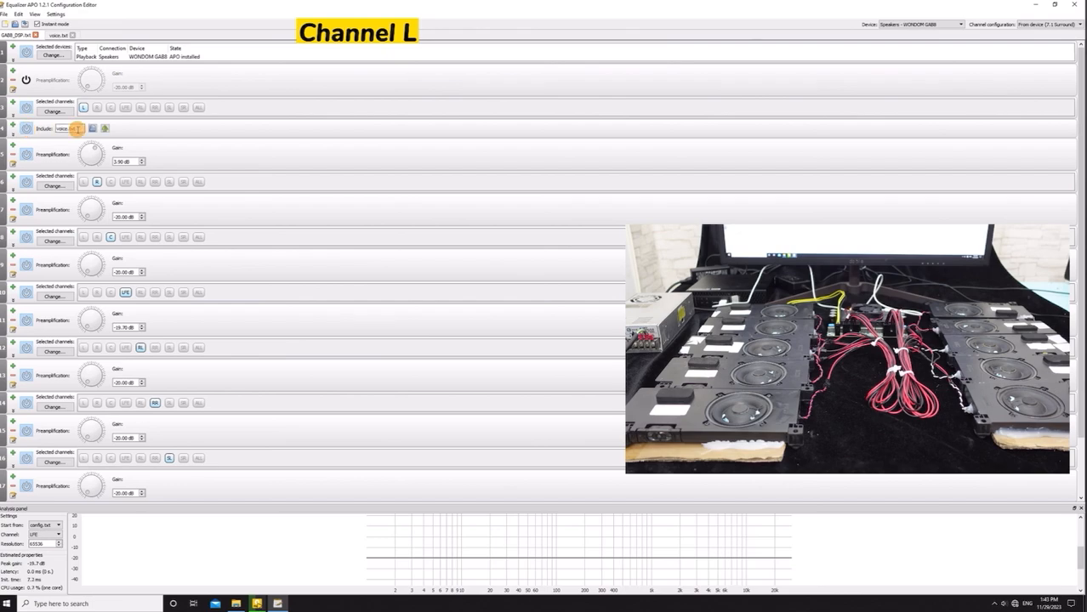
# Boost voice.txt's 400–1600 Hz bands, with 2.6, 4.6 and 7 dB at 400, 630 and 1000 Hz, toggle the equalizer off and on, and close it
pyautogui.click(105, 129)
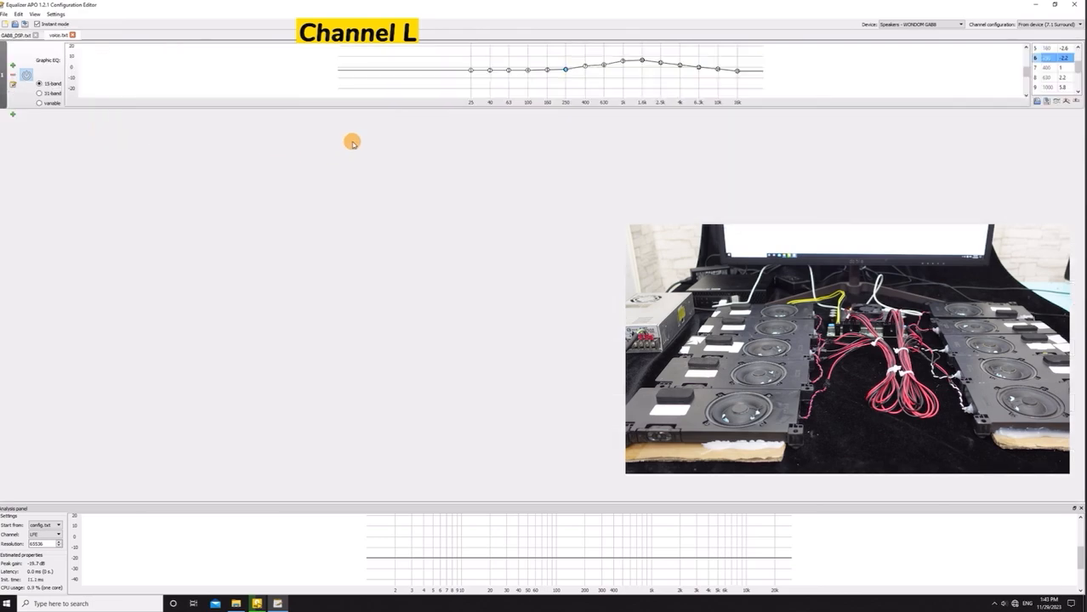
pyautogui.moveTo(585, 67); pyautogui.dragTo(639, 59)
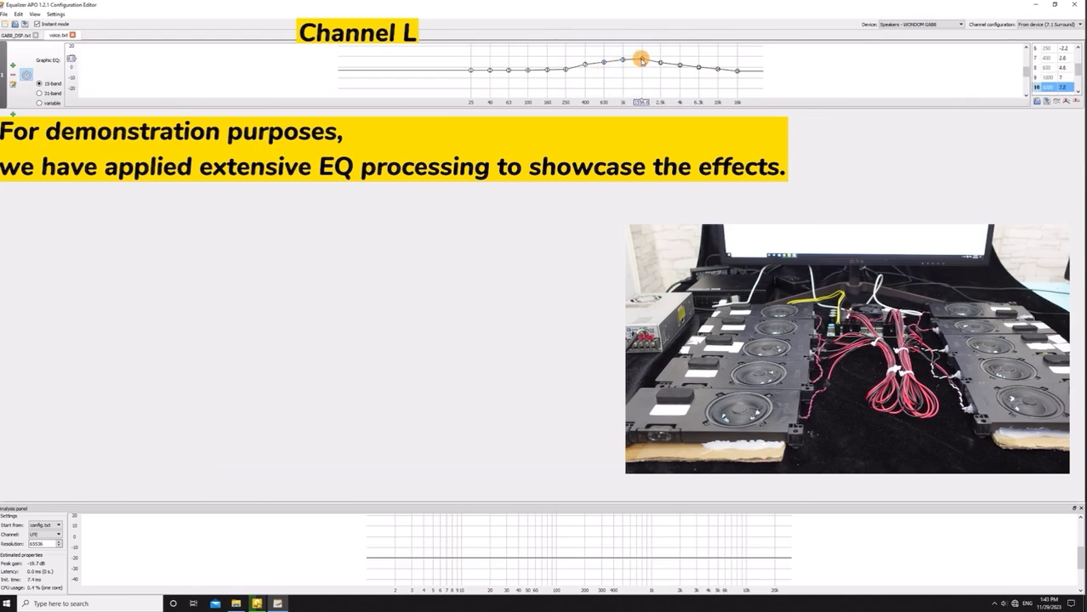
pyautogui.click(27, 76)
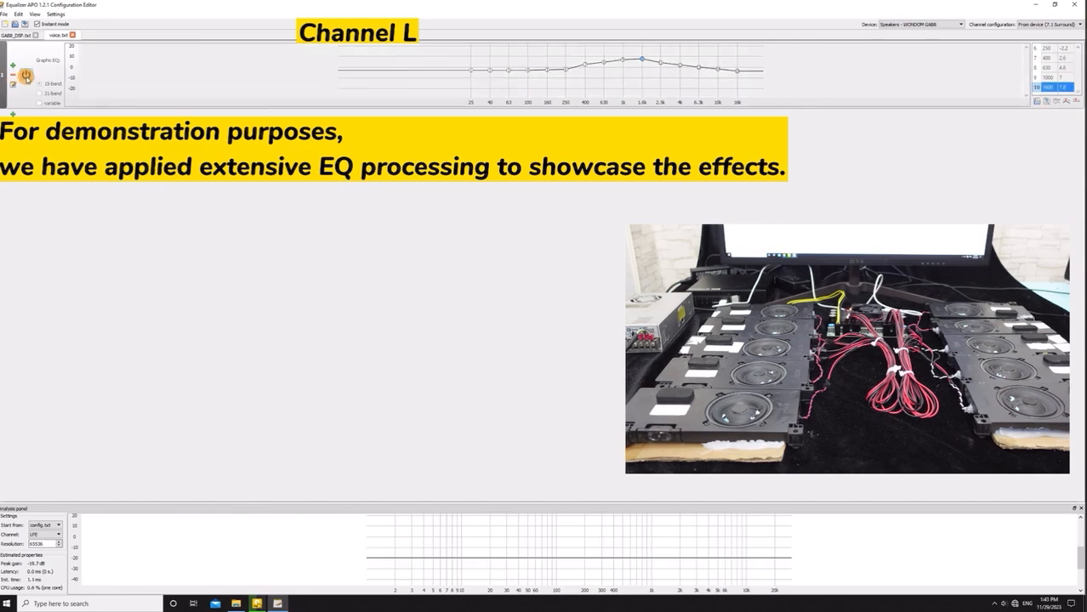
pyautogui.click(27, 76)
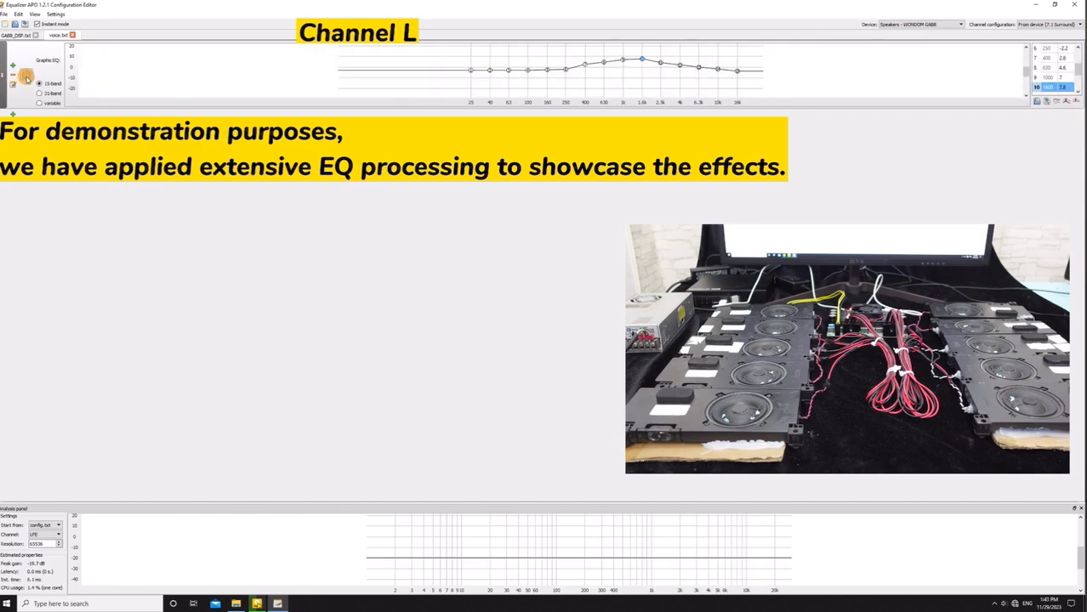
pyautogui.click(73, 35)
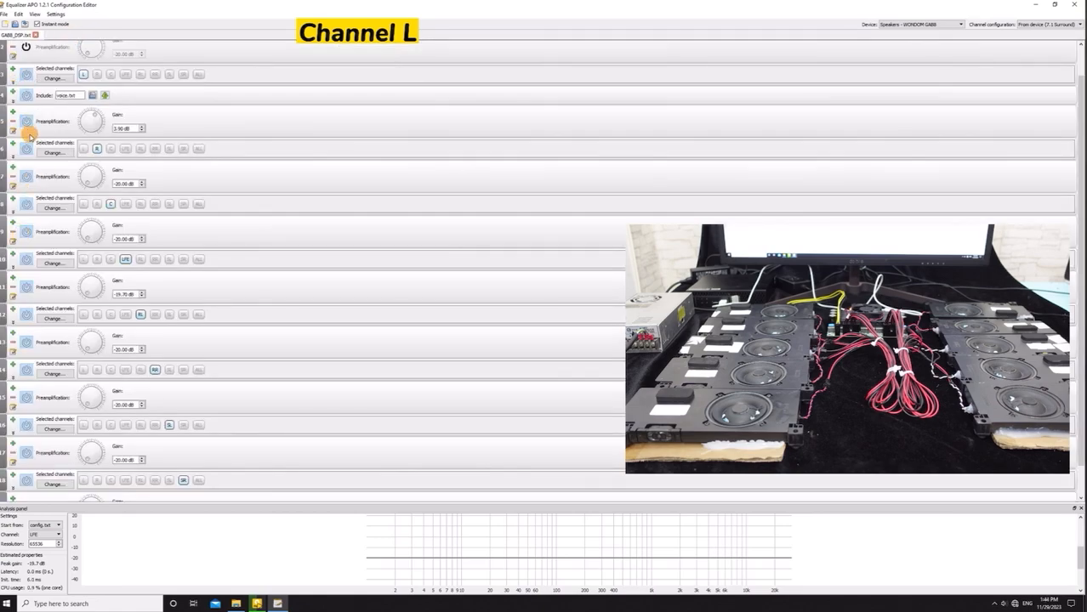
# Toggle the L channel's voice.txt include, leaving it off, and lower the channel's preamplification gain to -20.00 dB
pyautogui.click(27, 95)
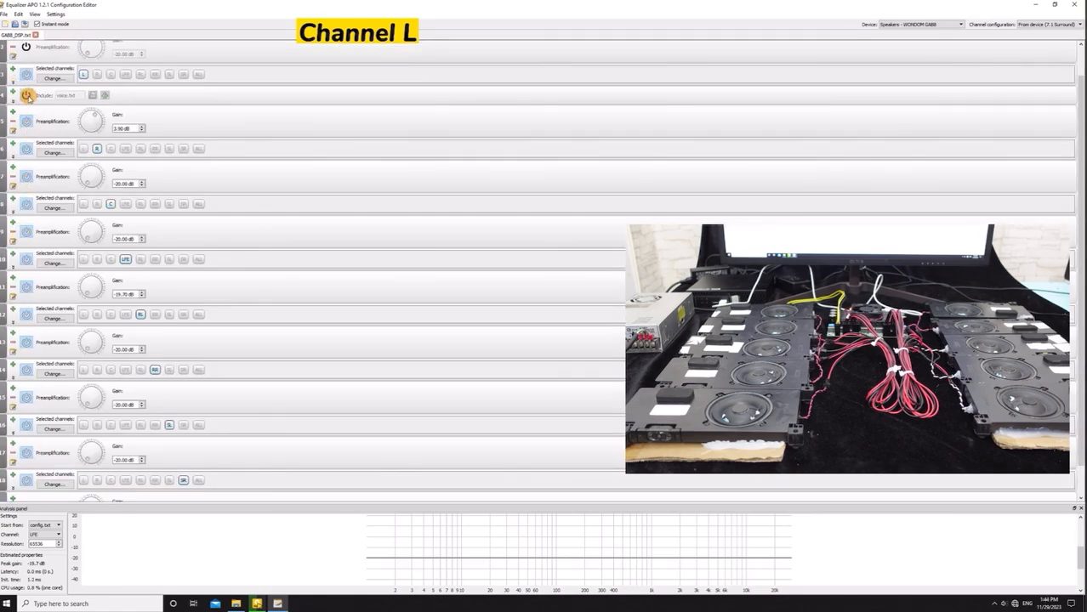
pyautogui.click(27, 96)
pyautogui.click(28, 96)
pyautogui.moveTo(88, 117); pyautogui.dragTo(90, 133)
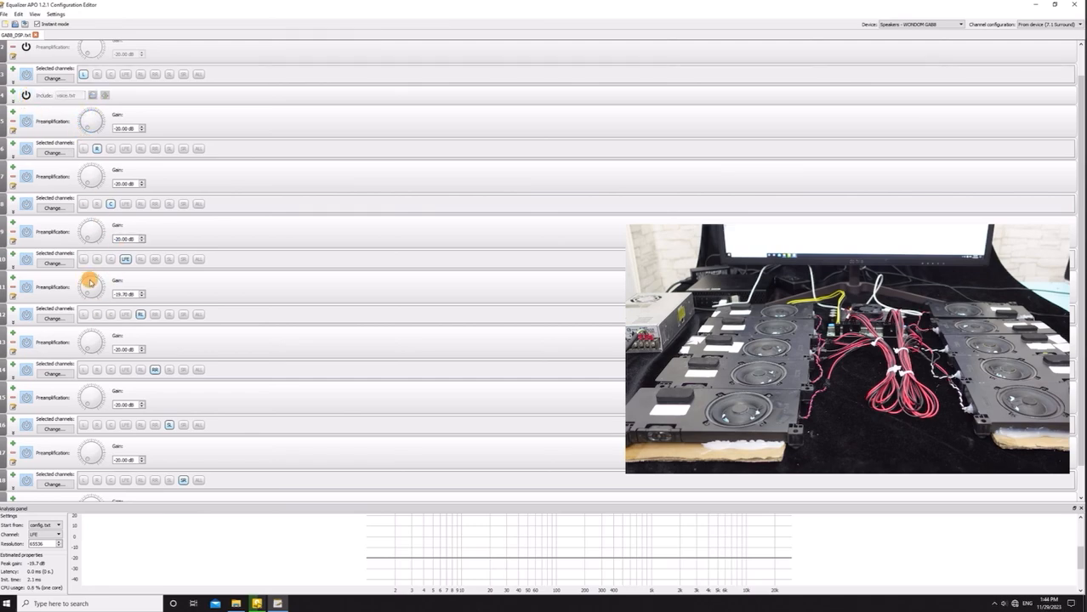
# Raise the LFE channel's preamplification gain to 3.50 dB and include heavy_bass.txt under its channel selection
pyautogui.scroll(-1, 90, 280)
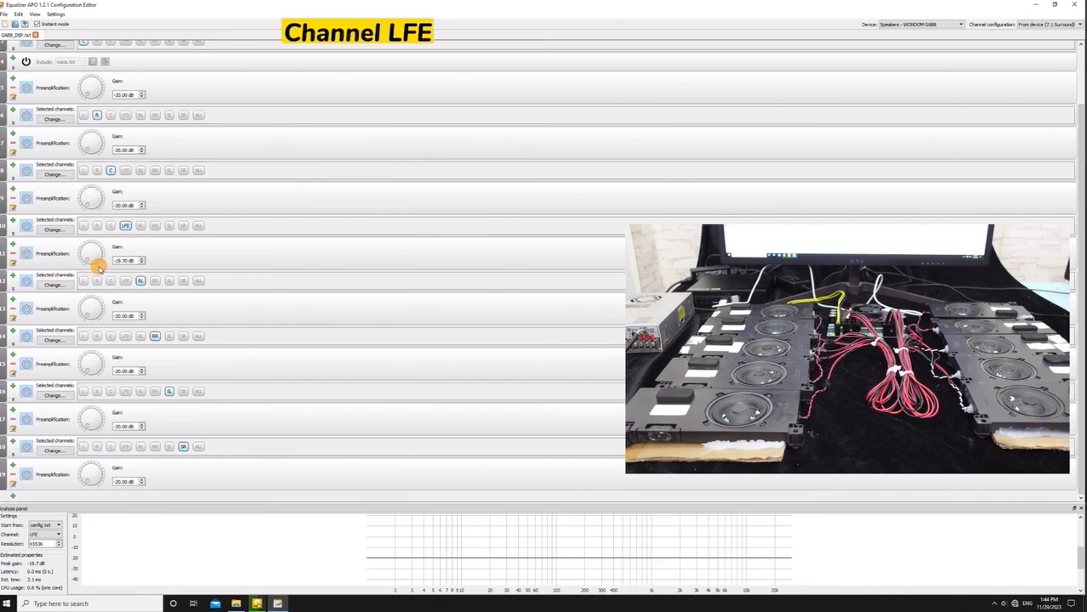
pyautogui.moveTo(92, 259); pyautogui.dragTo(95, 246)
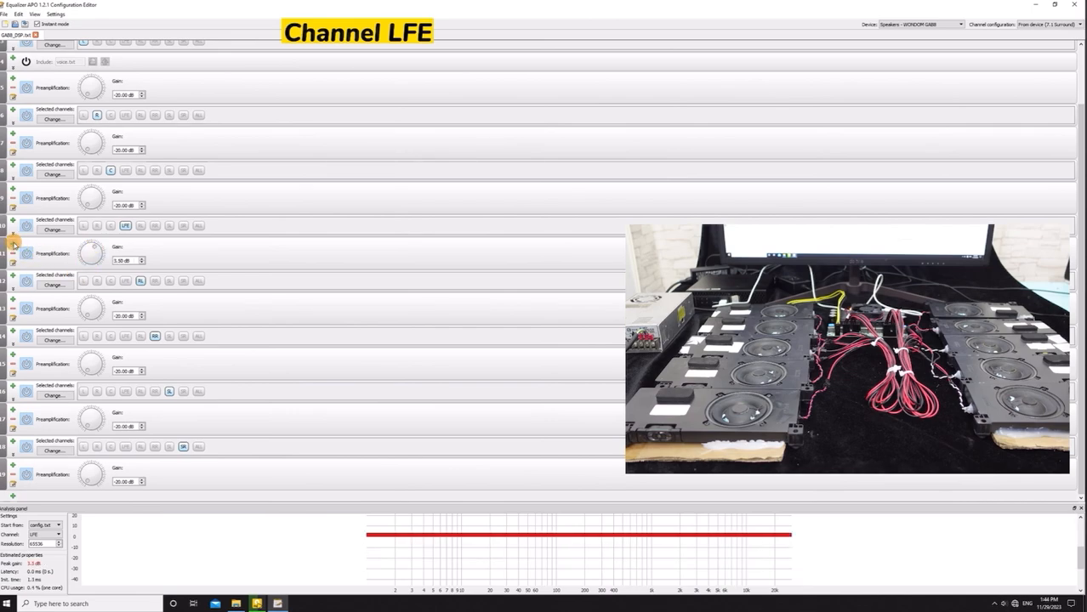
pyautogui.click(13, 244)
pyautogui.moveTo(37, 263)
pyautogui.click(95, 264)
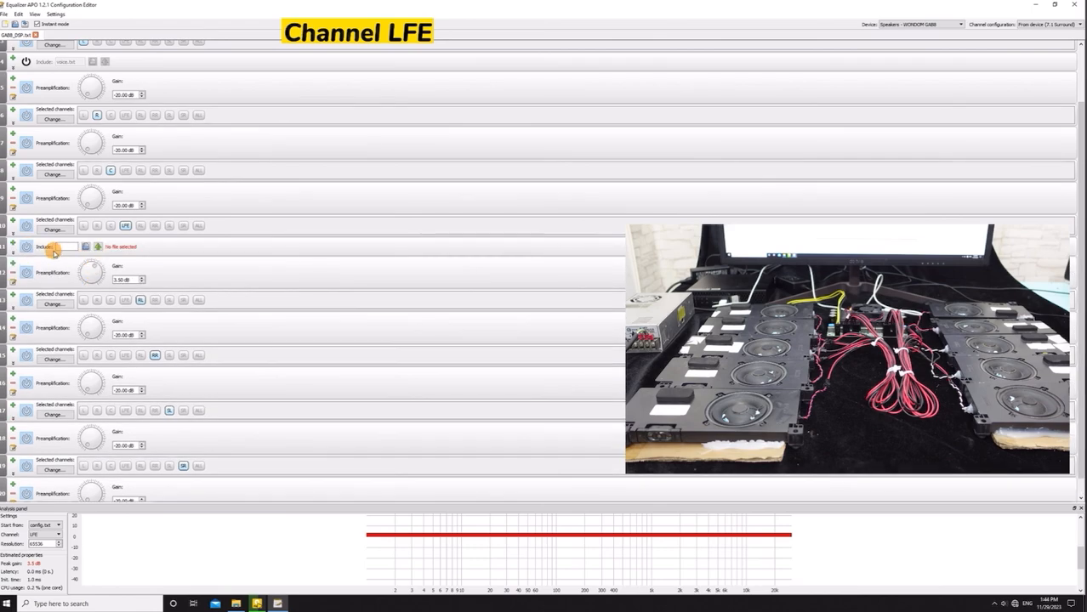
pyautogui.click(83, 246)
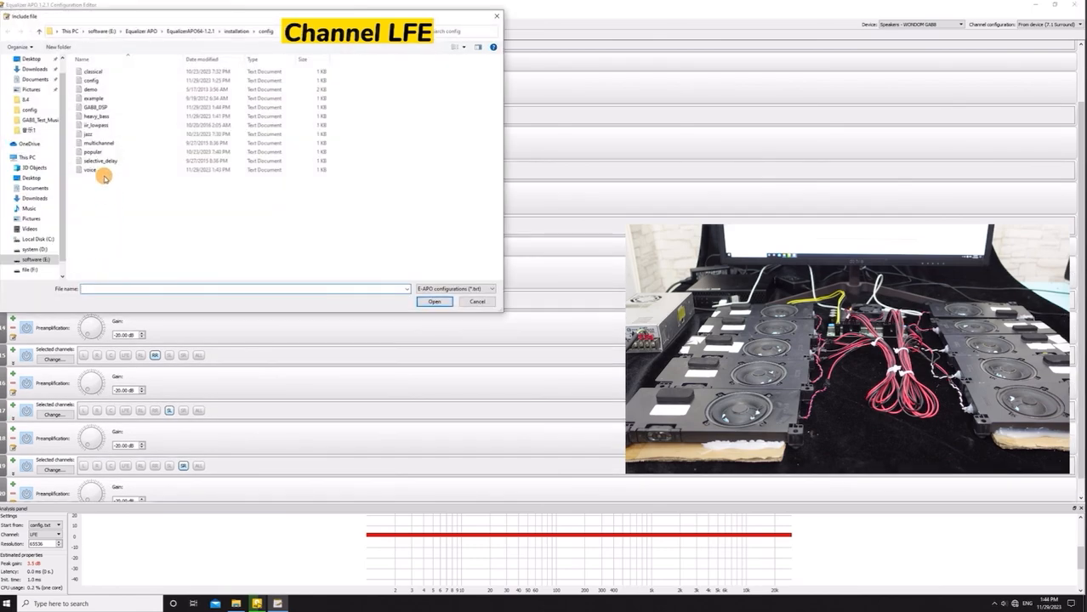
pyautogui.click(95, 116)
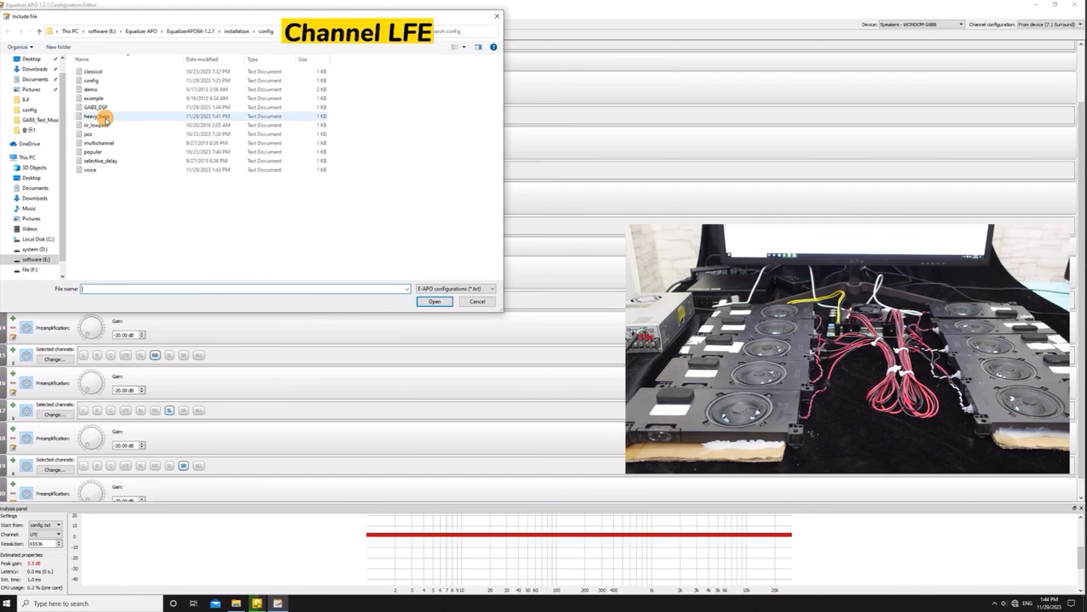
pyautogui.click(443, 302)
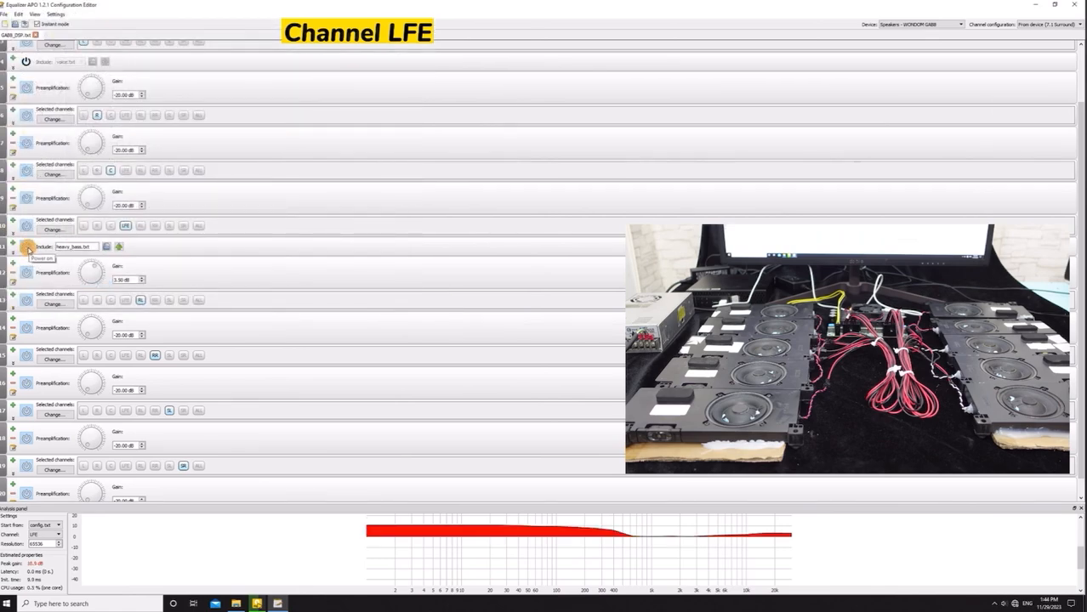
# Compare LFE with the heavy_bass.txt include off and on, repeat with the graphic equalizer inside the file, and close the file
pyautogui.click(27, 248)
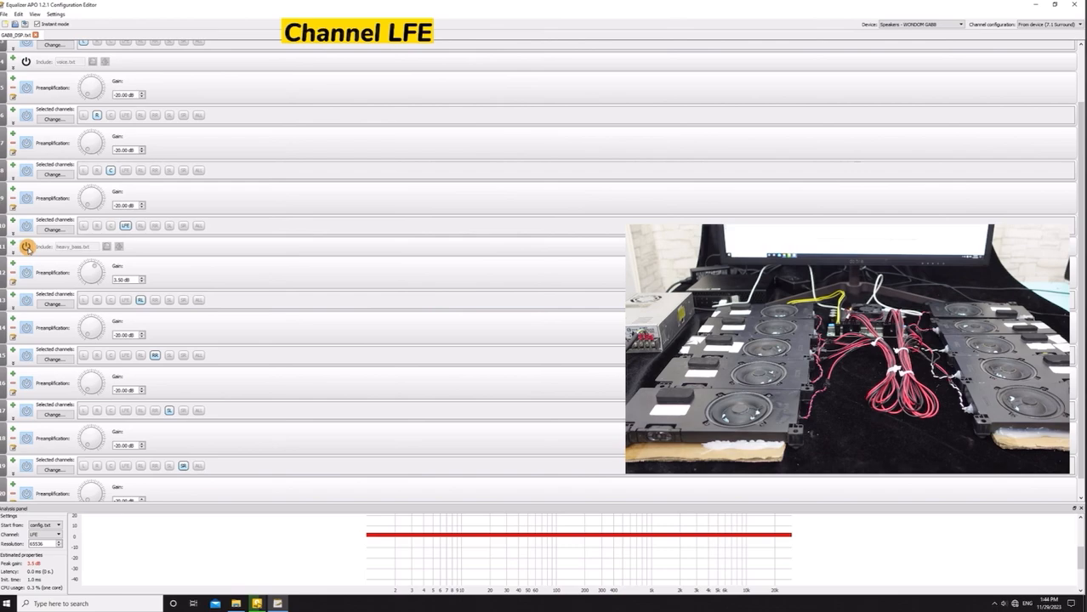
pyautogui.click(27, 247)
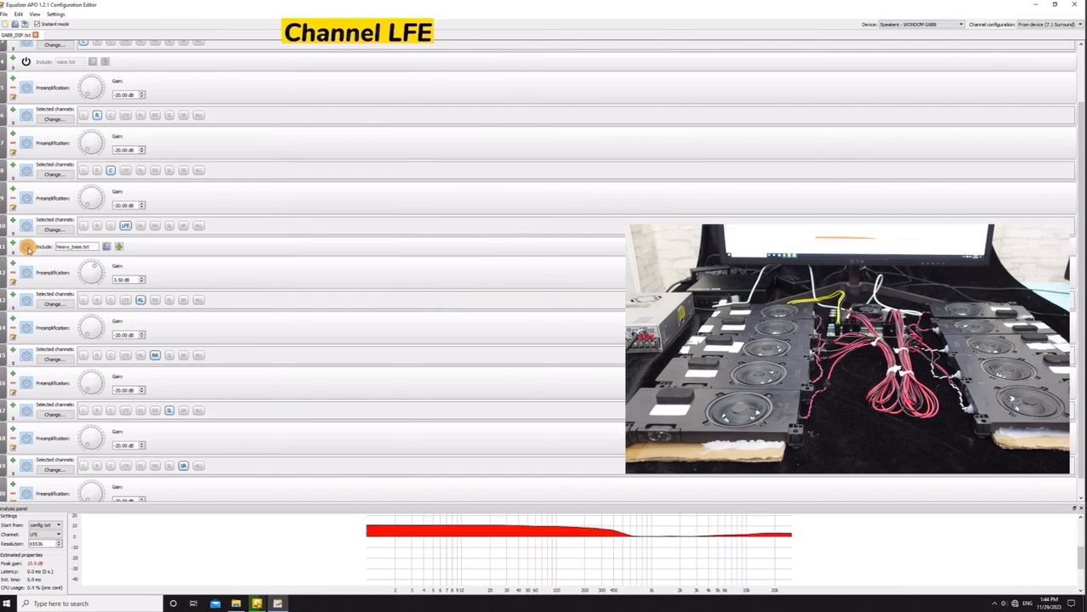
pyautogui.click(118, 247)
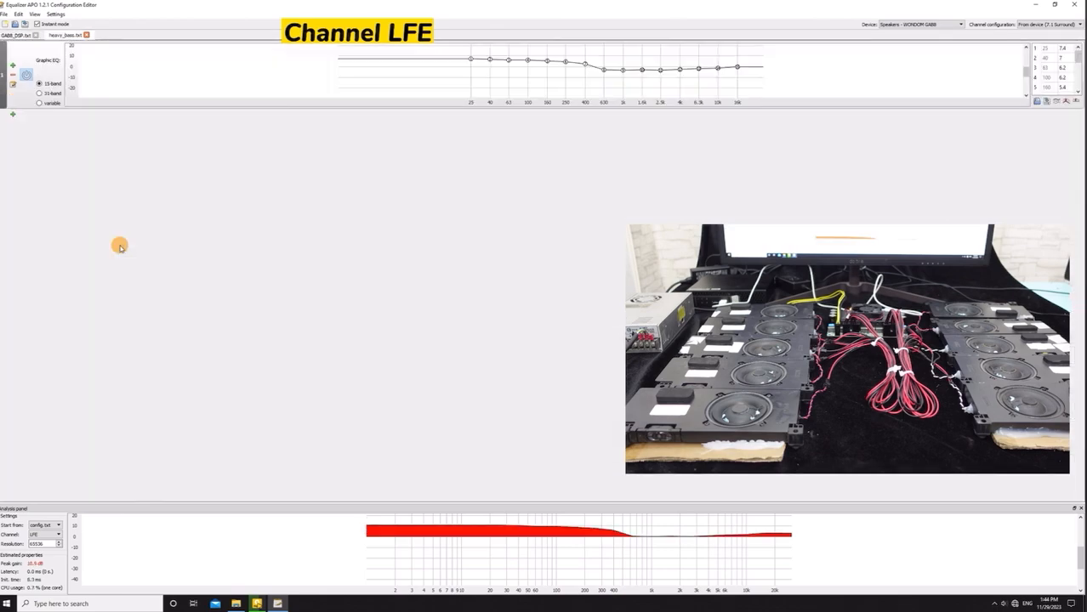
pyautogui.click(26, 75)
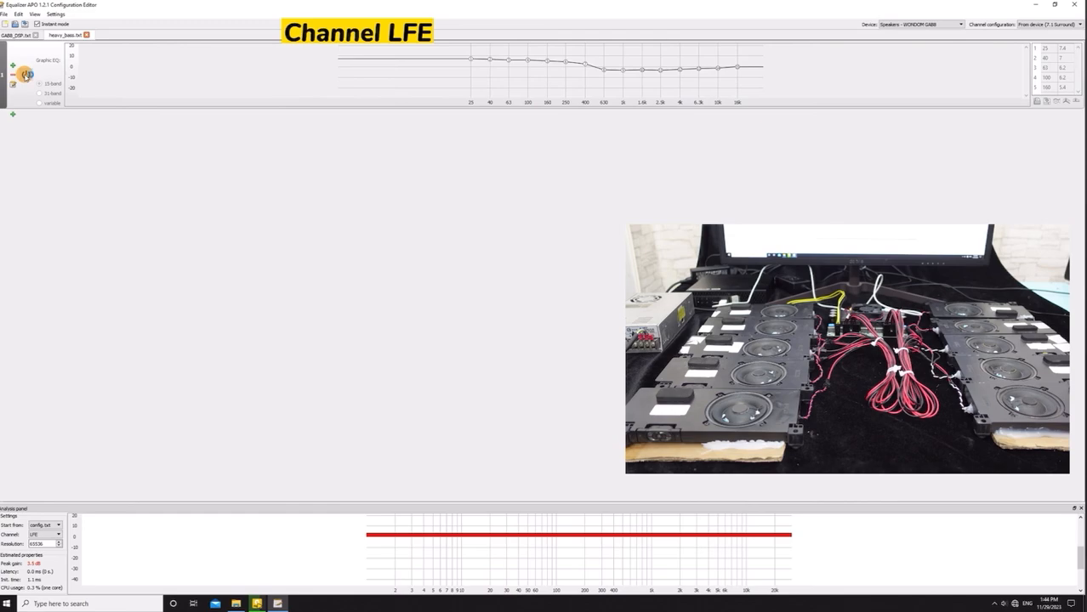
pyautogui.click(26, 75)
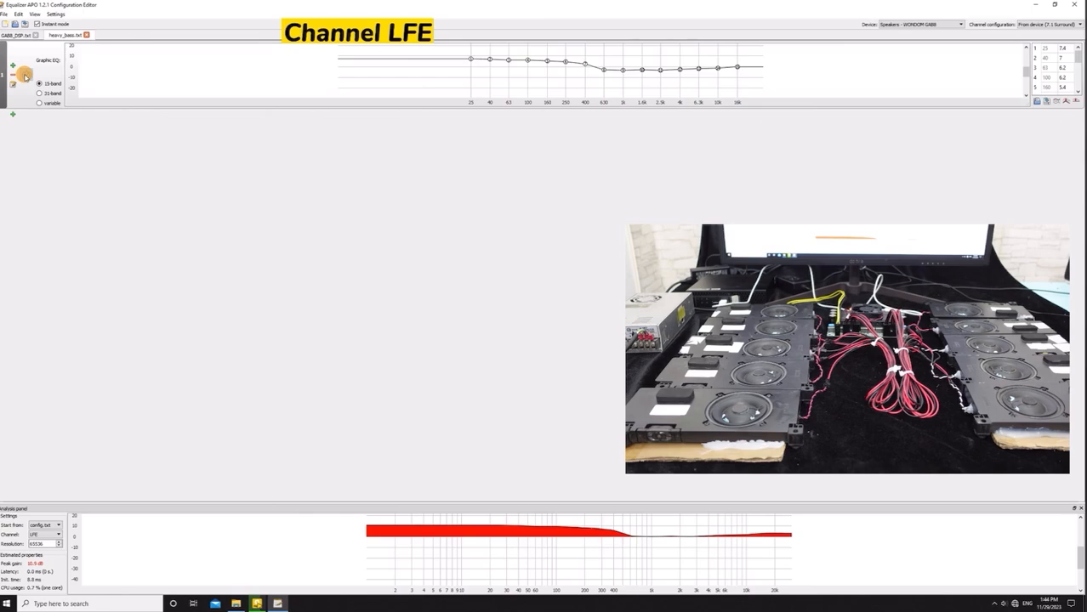
pyautogui.click(86, 36)
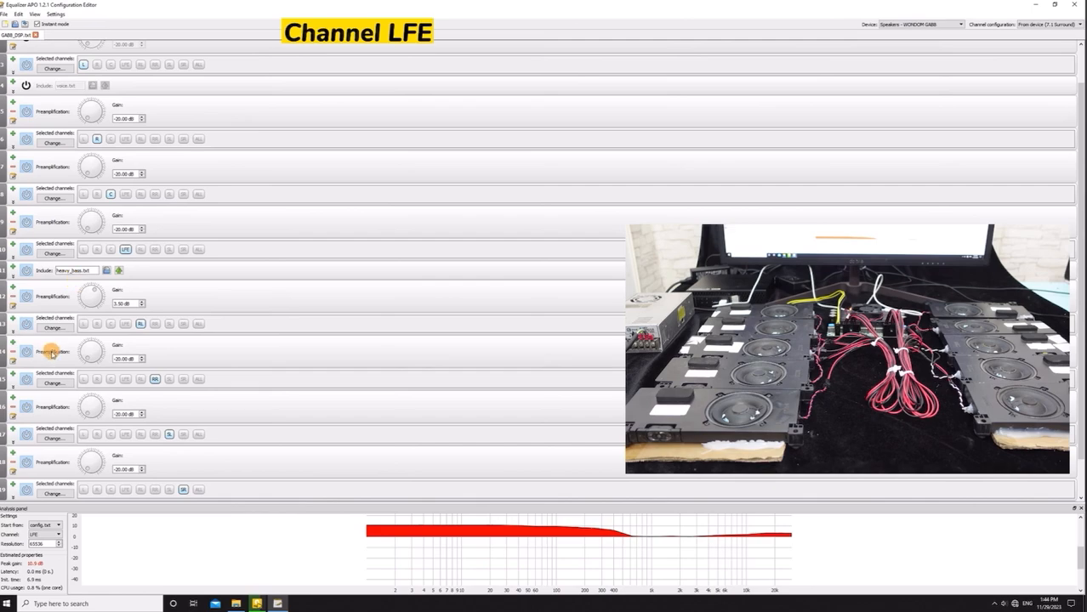
# Toggle the LFE channel's heavy_bass.txt include off and on again, leaving it switched off
pyautogui.click(26, 271)
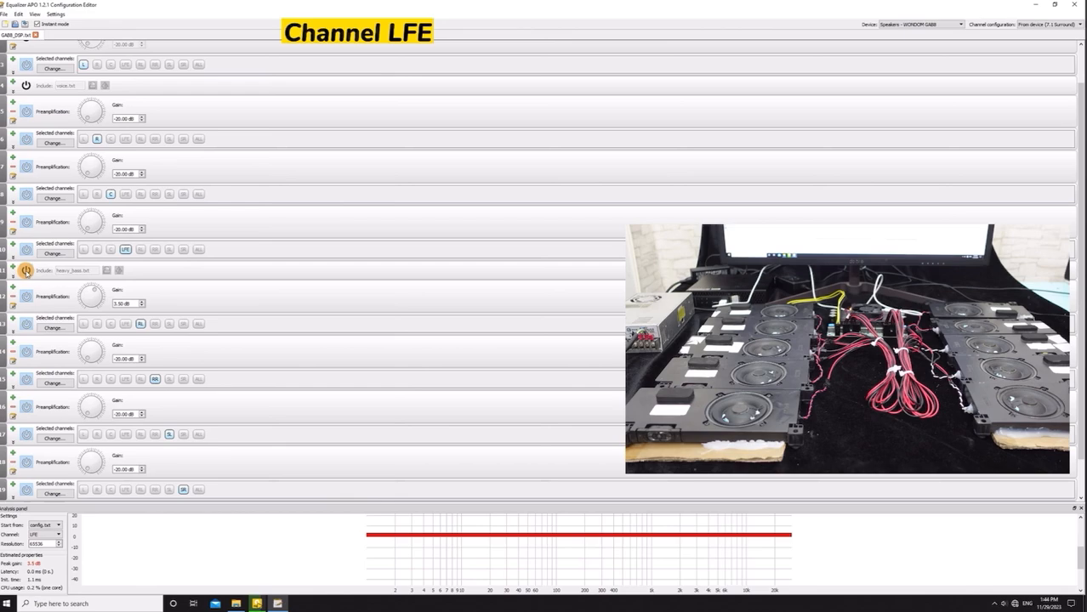
pyautogui.click(26, 271)
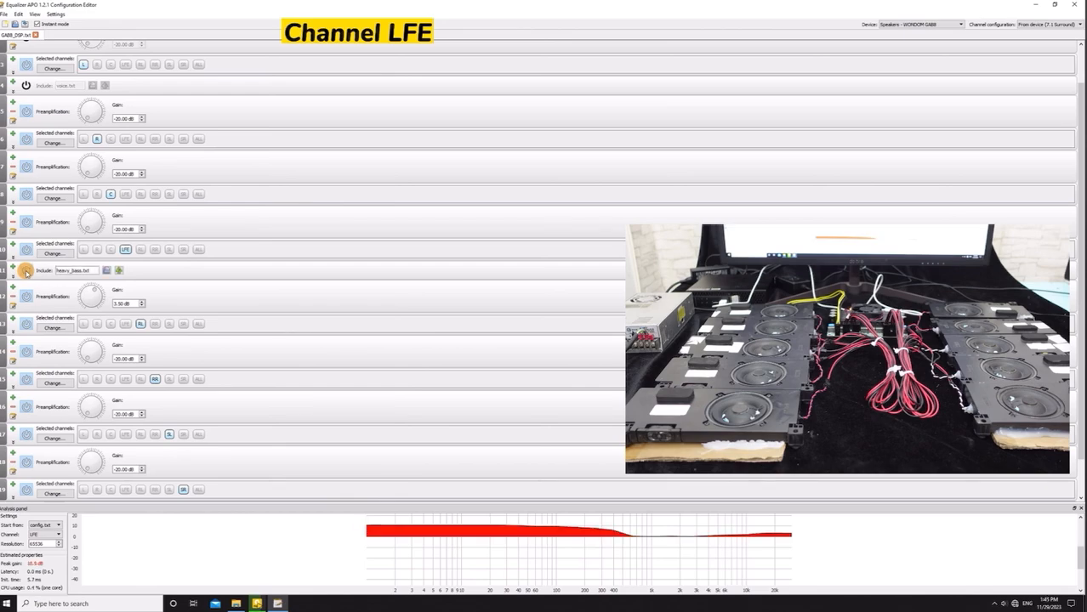
pyautogui.click(26, 271)
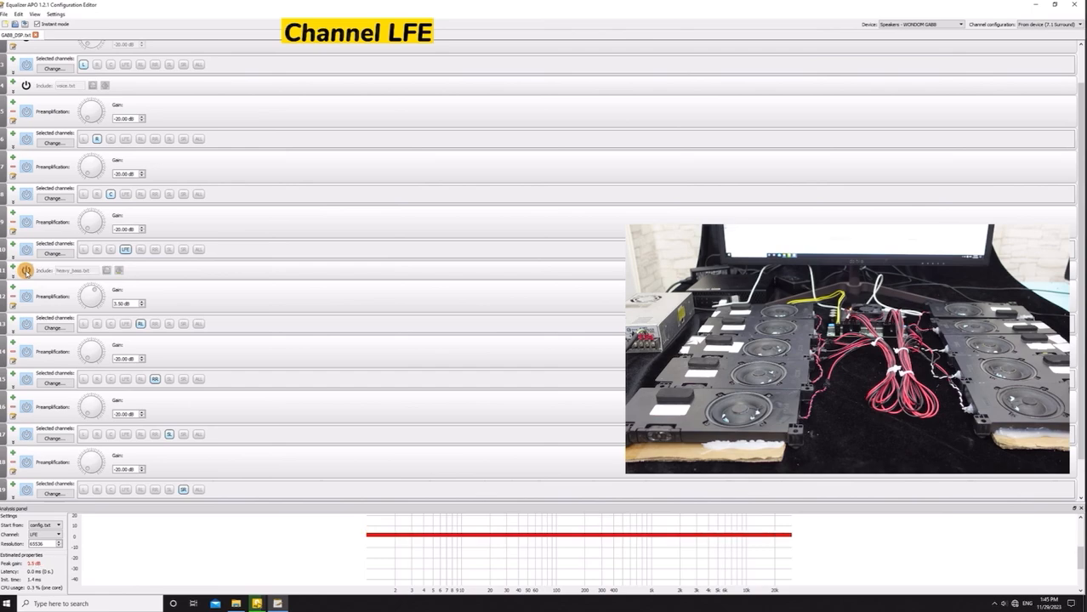